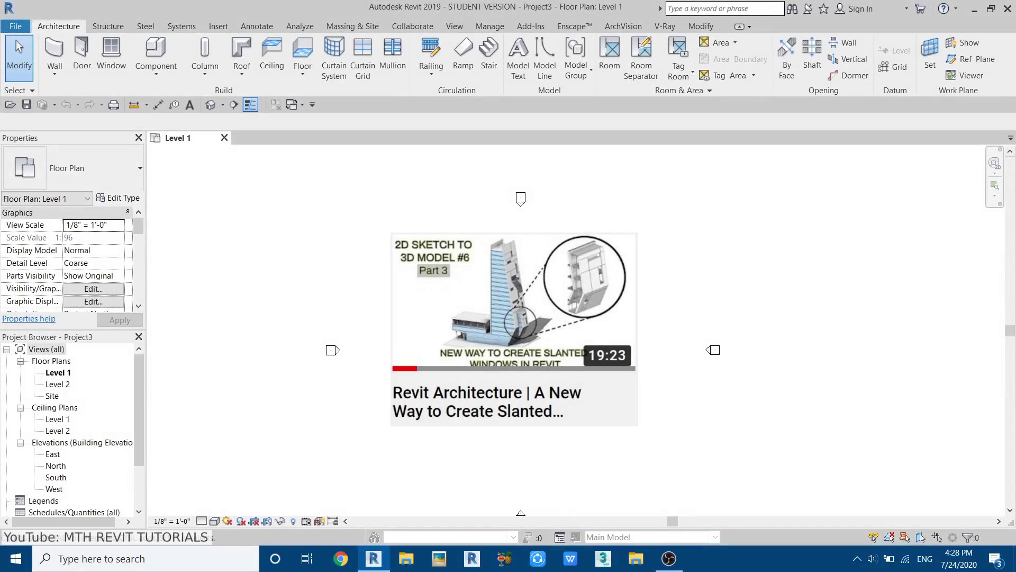
{"action": "scroll", "coordinate": [620, 240], "scroll_direction": "up", "scroll_amount": 3}
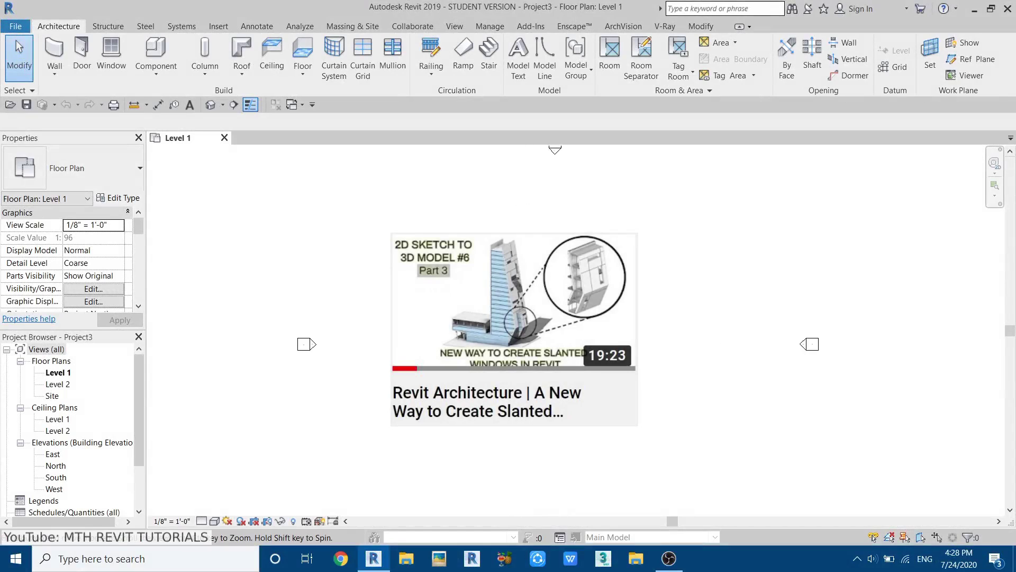
{"action": "middle_click_drag", "start_coordinate": [456, 264], "coordinate": [489, 255]}
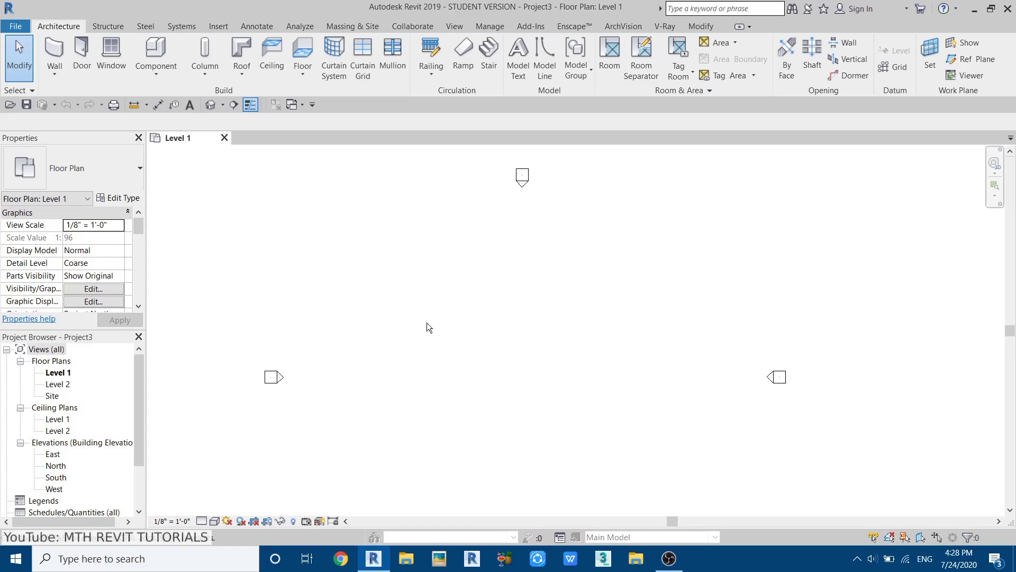
{"action": "middle_click_drag", "start_coordinate": [448, 318], "coordinate": [473, 312]}
{"action": "scroll", "coordinate": [456, 343], "scroll_direction": "up", "scroll_amount": 2}
{"action": "middle_click_drag", "start_coordinate": [505, 349], "coordinate": [441, 266]}
{"action": "middle_click_drag", "start_coordinate": [535, 322], "coordinate": [544, 405]}
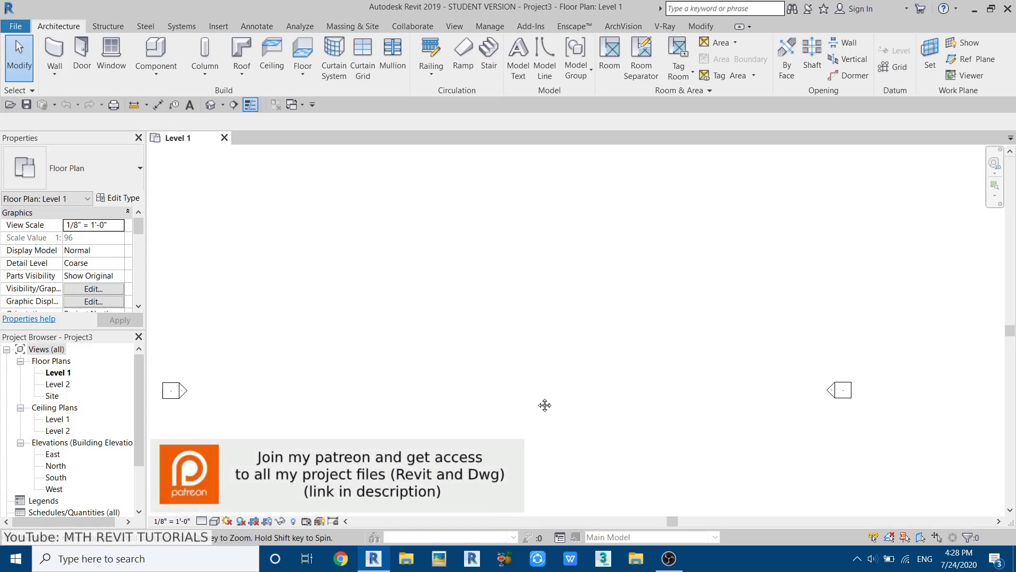
Draw a rectangle of Generic - 8" walls about 20' deep between the elevation markers on Level 1.
{"action": "left_click", "coordinate": [53, 54]}
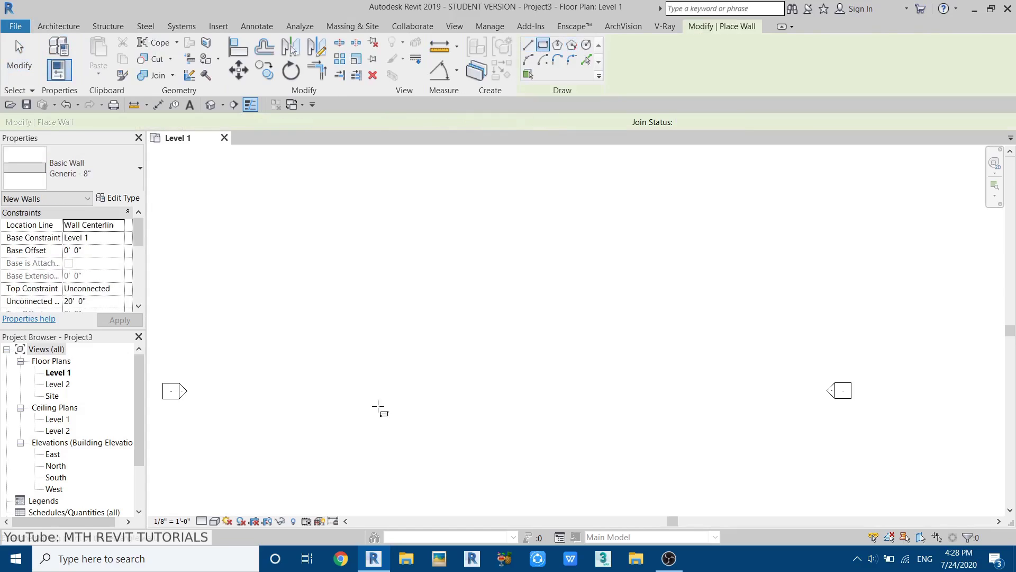
{"action": "left_click", "coordinate": [379, 322]}
{"action": "left_click", "coordinate": [578, 404]}
{"action": "key", "text": "Escape"}
{"action": "key", "text": "Escape"}
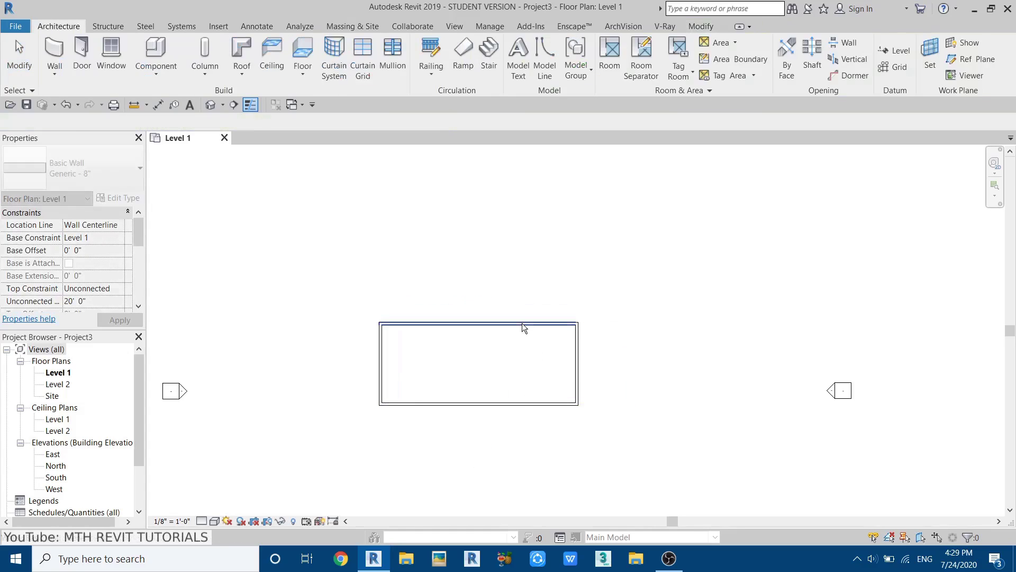
Set the distance between the two short walls of the rectangle to 35'.
{"action": "left_click", "coordinate": [521, 323]}
{"action": "left_click", "coordinate": [620, 363]}
{"action": "key", "text": "Escape"}
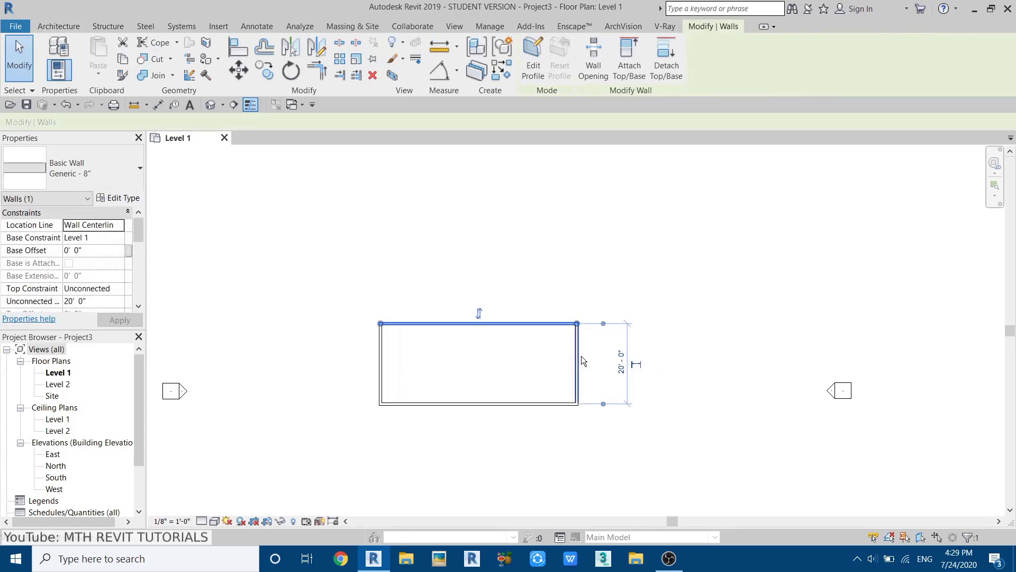
{"action": "key", "text": "Escape"}
{"action": "left_click", "coordinate": [577, 356]}
{"action": "left_click", "coordinate": [484, 449]}
{"action": "type", "text": "35"}
{"action": "key", "text": "Return"}
{"action": "key", "text": "Escape"}
Move the whole wall rectangle toward the middle of the area between the elevation markers.
{"action": "left_click_drag", "start_coordinate": [308, 271], "coordinate": [611, 488]}
{"action": "left_click_drag", "start_coordinate": [447, 322], "coordinate": [487, 325]}
{"action": "key", "text": "Escape"}
{"action": "scroll", "coordinate": [481, 338], "scroll_direction": "down", "scroll_amount": 1}
{"action": "key", "text": "Escape"}
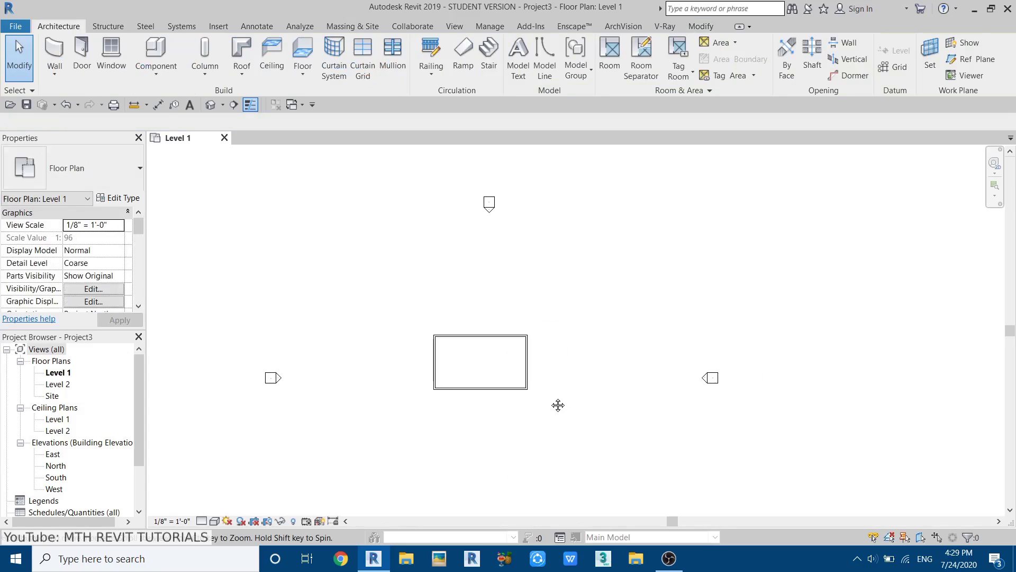
Start a Roof by Footprint and assign it to Level 2.
{"action": "scroll", "coordinate": [540, 360], "scroll_direction": "up", "scroll_amount": 2}
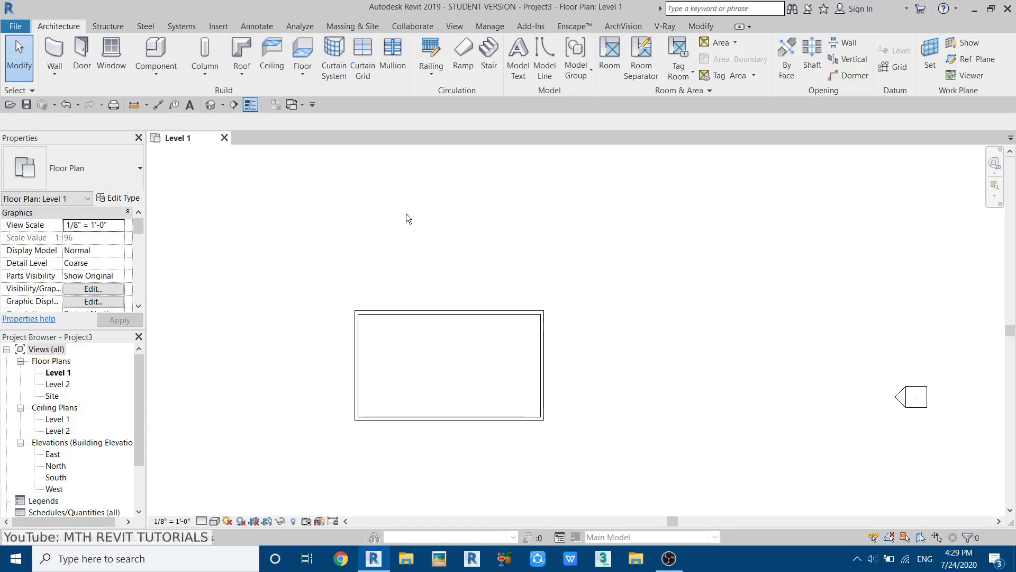
{"action": "left_click", "coordinate": [237, 55]}
{"action": "left_click", "coordinate": [381, 299]}
{"action": "left_click", "coordinate": [376, 308]}
{"action": "left_click", "coordinate": [370, 297]}
{"action": "left_click", "coordinate": [378, 316]}
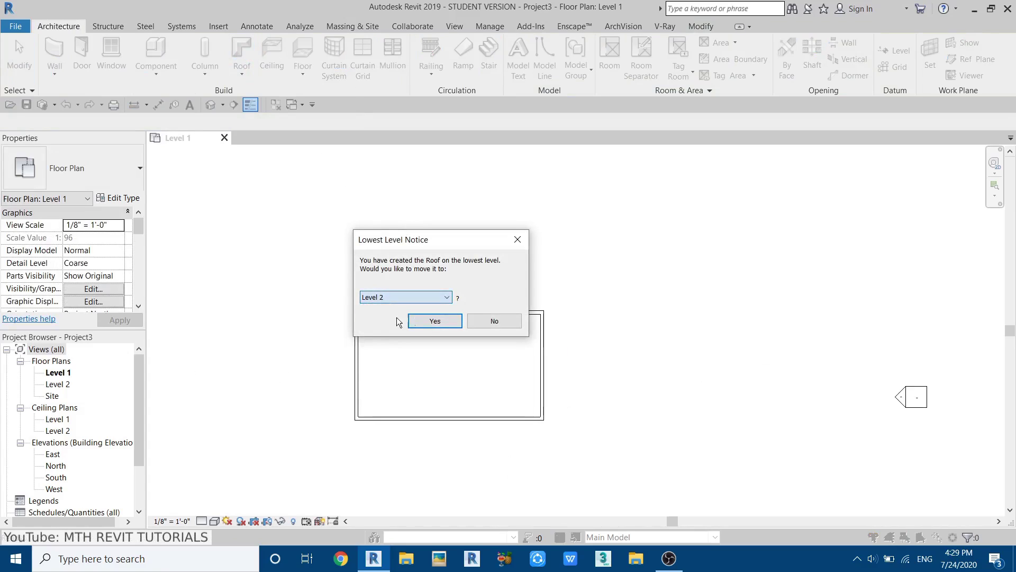
{"action": "left_click", "coordinate": [434, 321]}
Sketch a rectangular roof boundary along the outer faces of the four walls.
{"action": "left_click", "coordinate": [642, 45]}
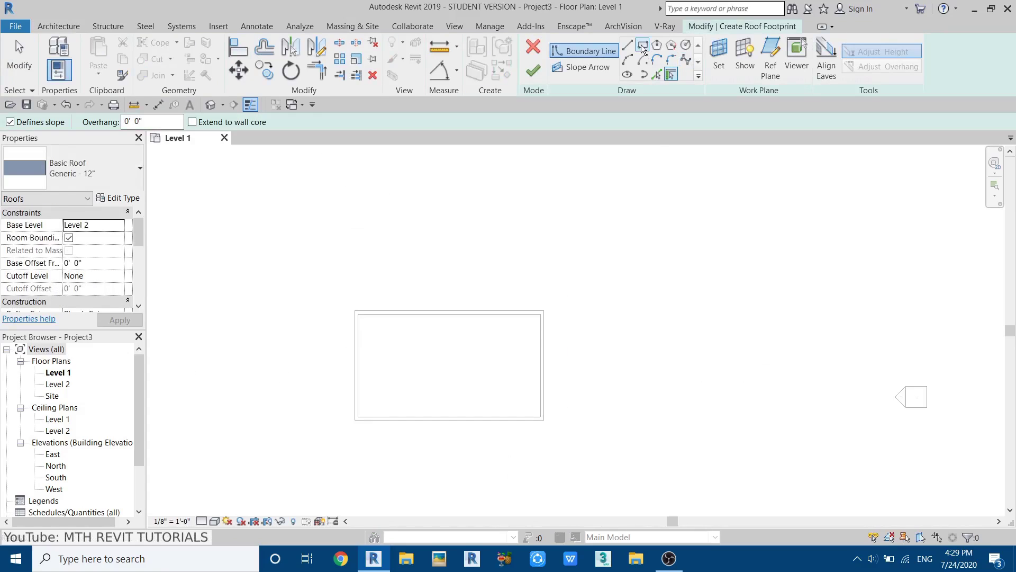
{"action": "left_click", "coordinate": [353, 311]}
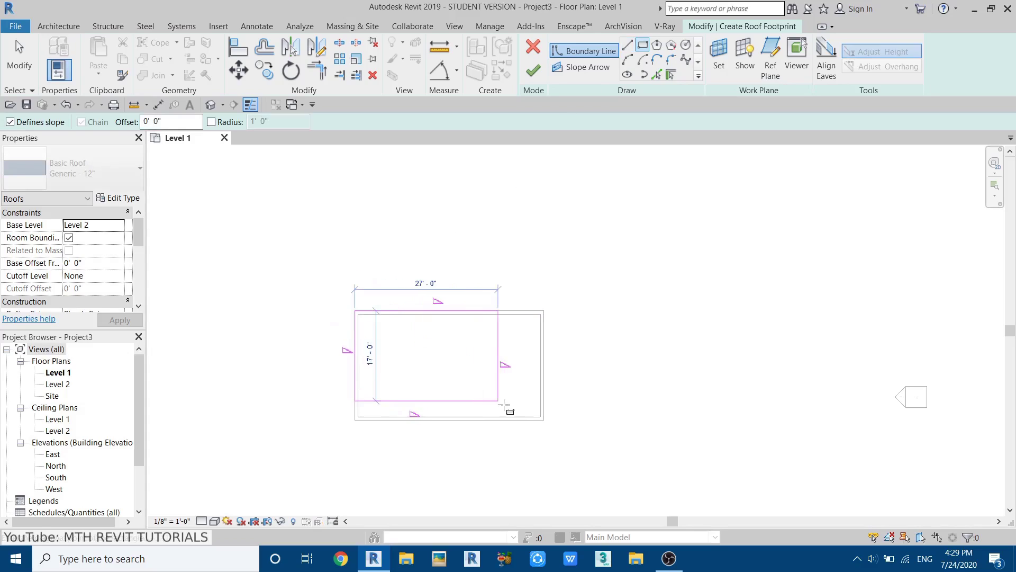
{"action": "left_click", "coordinate": [544, 420]}
{"action": "key", "text": "Escape"}
{"action": "key", "text": "Escape"}
{"action": "scroll", "coordinate": [420, 395], "scroll_direction": "up", "scroll_amount": 1}
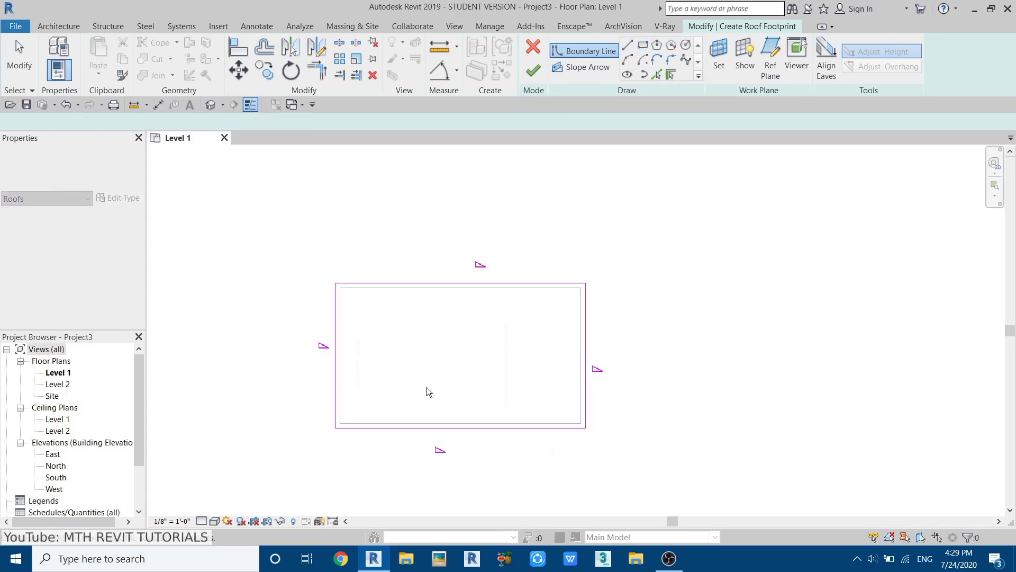
Turn off Defines Slope for the two short boundary edges and finish the roof with the walls attached to it.
{"action": "middle_click_drag", "start_coordinate": [426, 388], "coordinate": [515, 400]}
{"action": "left_click_drag", "start_coordinate": [736, 330], "coordinate": [549, 355]}
{"action": "left_click_drag", "start_coordinate": [353, 386], "coordinate": [330, 394]}
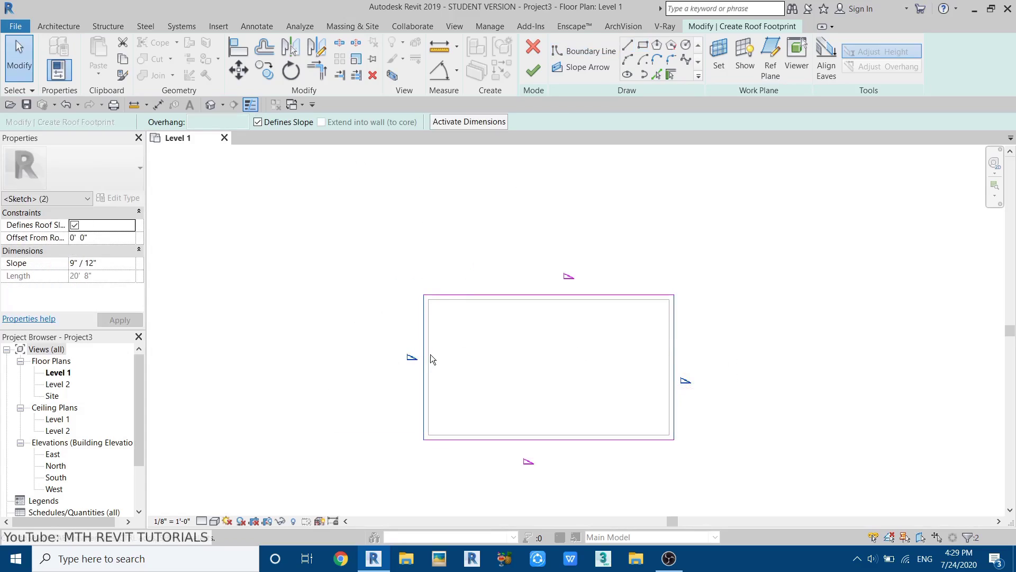
{"action": "left_click", "coordinate": [257, 122]}
{"action": "left_click", "coordinate": [533, 77]}
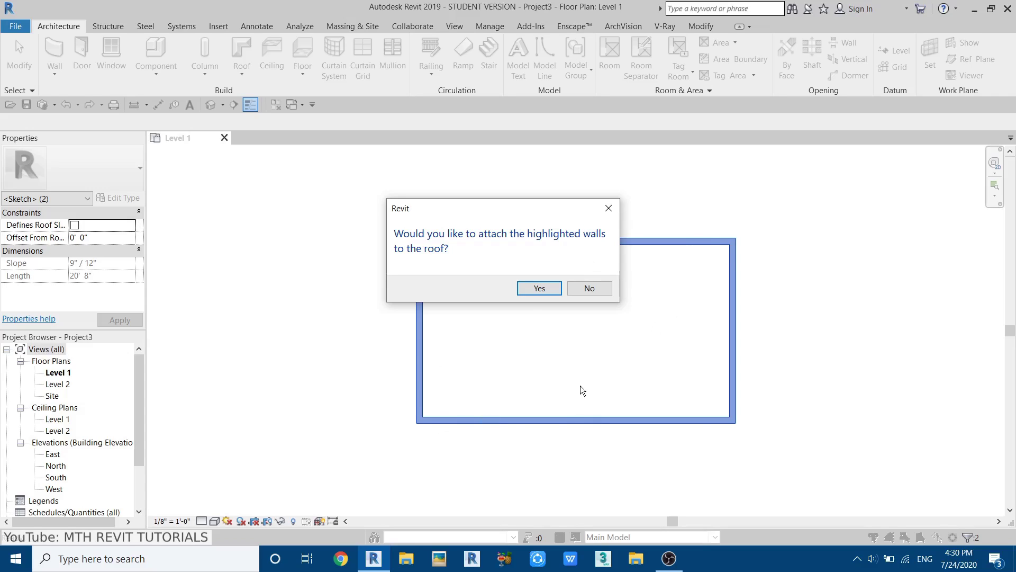
{"action": "left_click", "coordinate": [538, 286]}
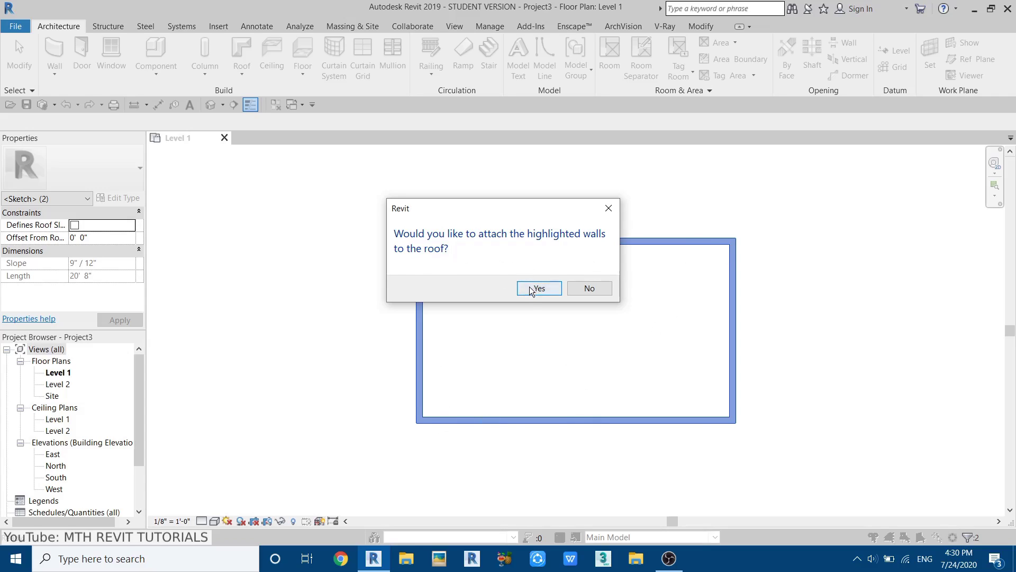
Open the default 3D view, set it to Shaded and view the gabled house from a corner.
{"action": "left_click", "coordinate": [212, 110]}
{"action": "scroll", "coordinate": [529, 326], "scroll_direction": "up", "scroll_amount": 3}
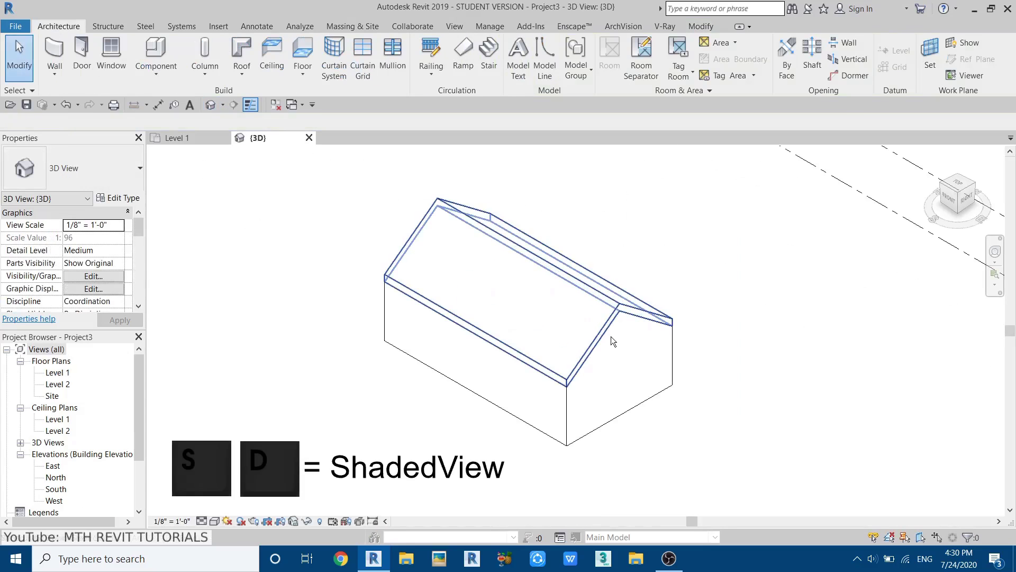
{"action": "key", "text": "s"}
{"action": "key", "text": "d"}
{"action": "mouse_move", "coordinate": [658, 413]}
{"action": "middle_mouse_down", "text": "shift"}
{"action": "mouse_move", "coordinate": [415, 397]}
{"action": "mouse_move", "coordinate": [494, 431]}
{"action": "mouse_move", "coordinate": [539, 357]}
{"action": "mouse_move", "coordinate": [680, 422]}
{"action": "middle_mouse_up", "text": "shift"}
{"action": "scroll", "coordinate": [596, 319], "scroll_direction": "up", "scroll_amount": 5}
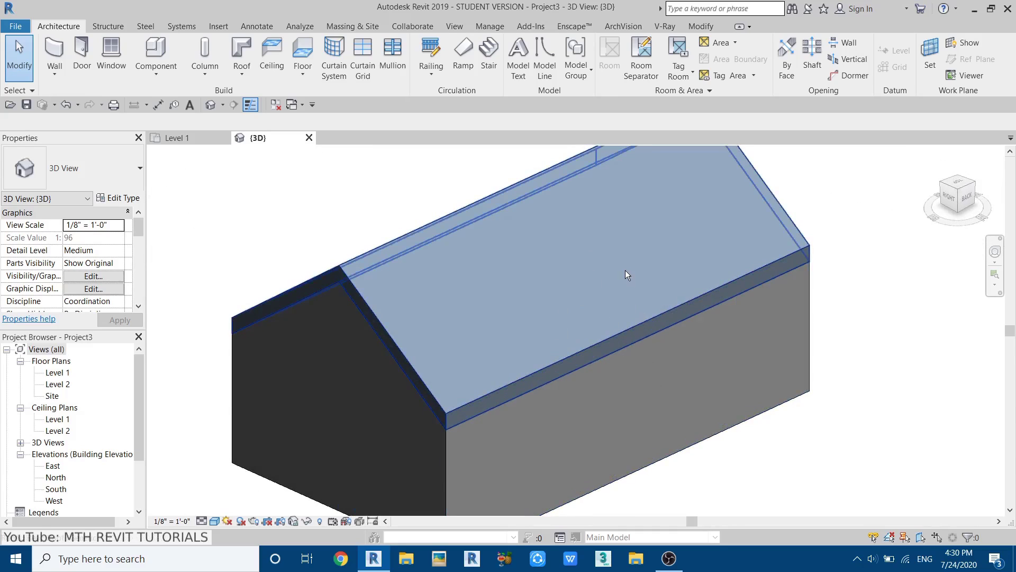
{"action": "scroll", "coordinate": [638, 341], "scroll_direction": "down", "scroll_amount": 3}
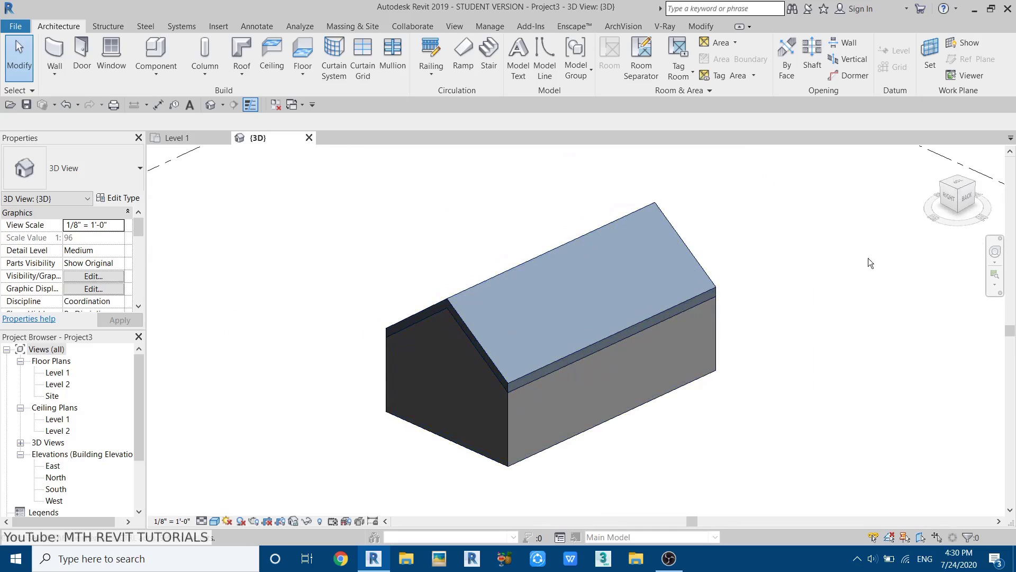
Orient the 3D view to the Right side and set its visual style to Wireframe.
{"action": "left_click", "coordinate": [949, 200]}
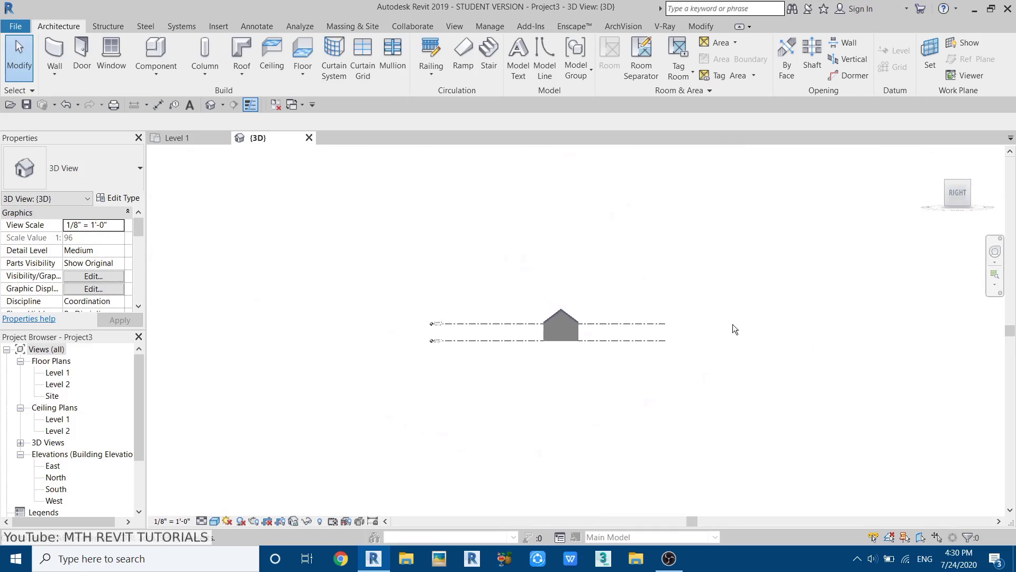
{"action": "scroll", "coordinate": [452, 356], "scroll_direction": "up", "scroll_amount": 2}
{"action": "middle_click_drag", "start_coordinate": [457, 358], "coordinate": [541, 370]}
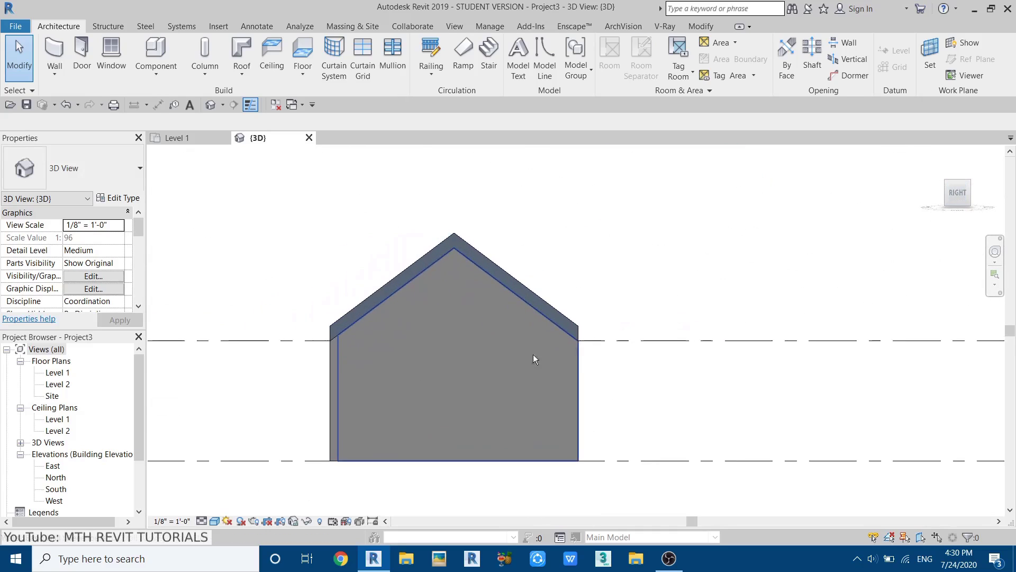
{"action": "scroll", "coordinate": [524, 307], "scroll_direction": "up", "scroll_amount": 1}
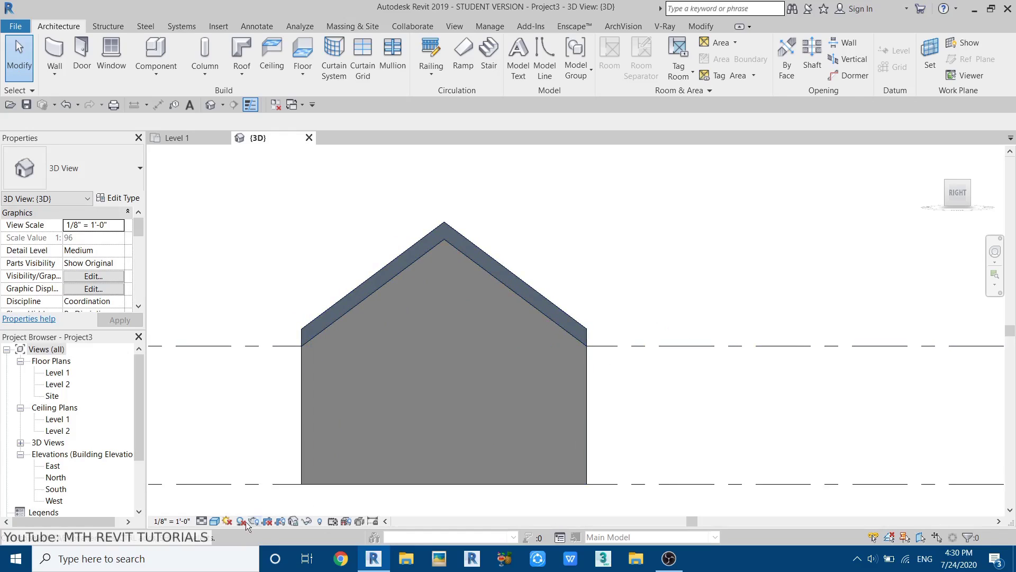
{"action": "left_click", "coordinate": [214, 521]}
{"action": "left_click", "coordinate": [218, 441]}
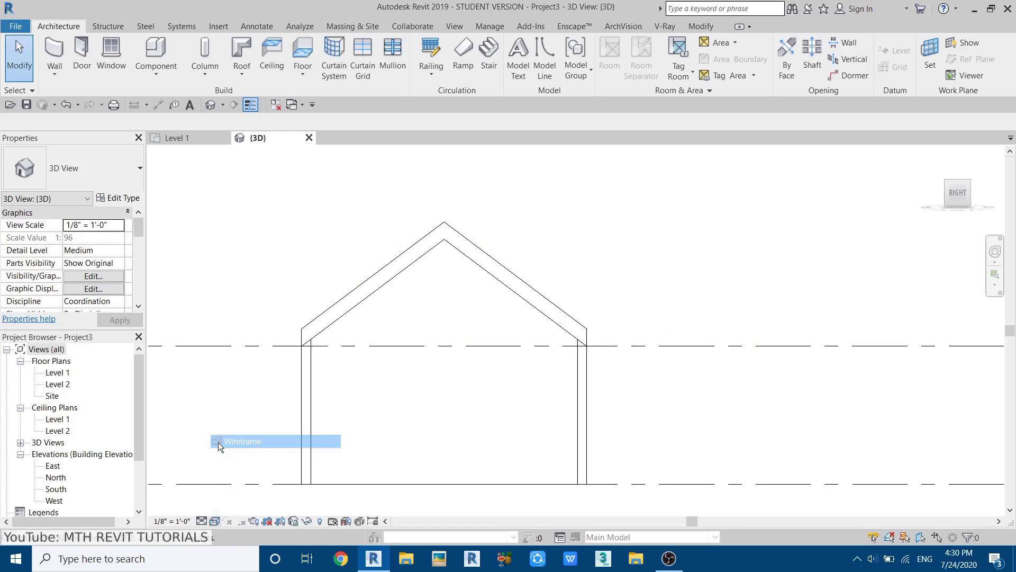
Start a Roof by Extrusion using the gable wall as the picked work plane and Level 2 as reference level.
{"action": "left_click", "coordinate": [239, 70]}
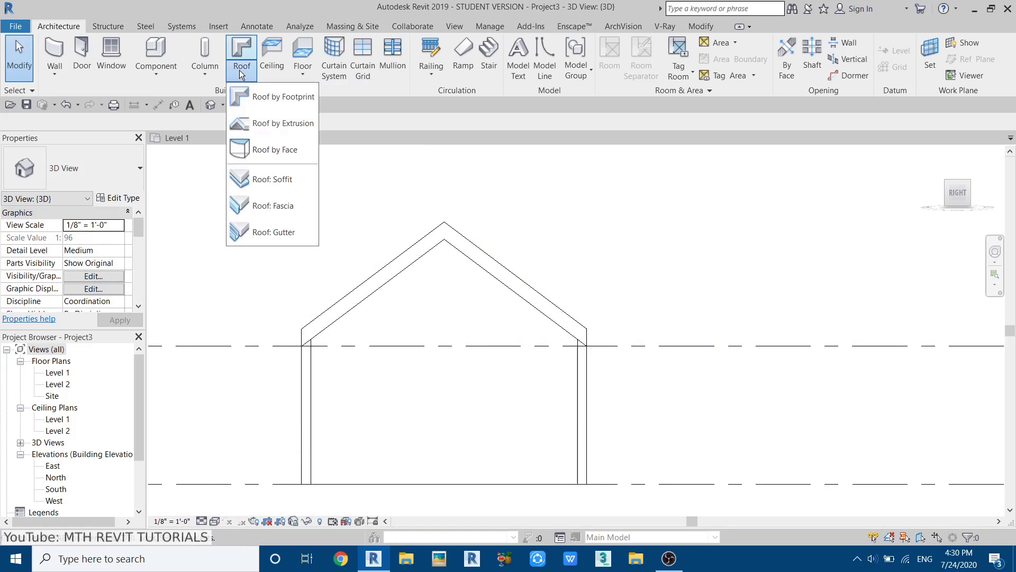
{"action": "left_click", "coordinate": [270, 130]}
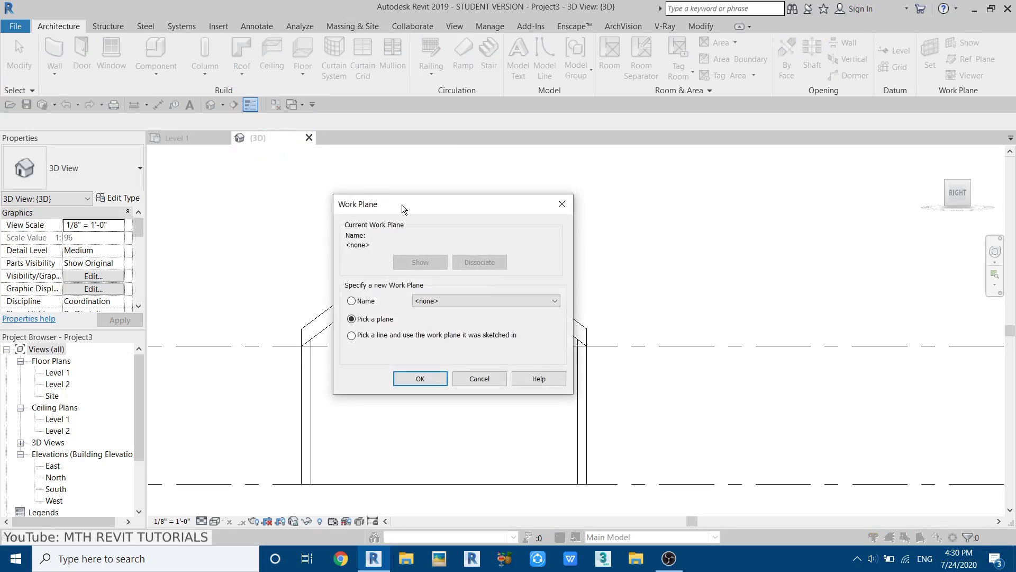
{"action": "left_click_drag", "start_coordinate": [385, 206], "coordinate": [415, 220]}
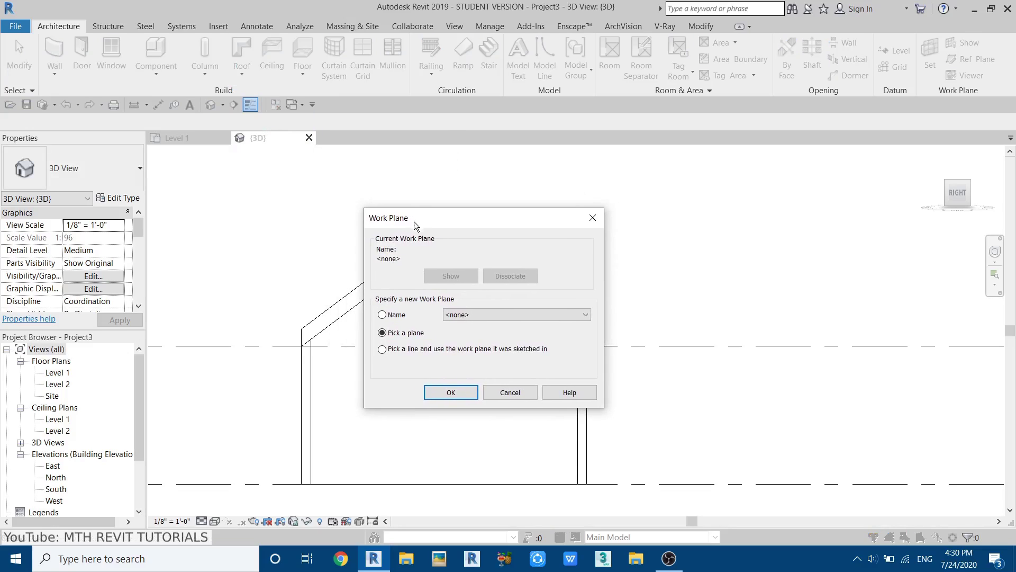
{"action": "left_click", "coordinate": [451, 392]}
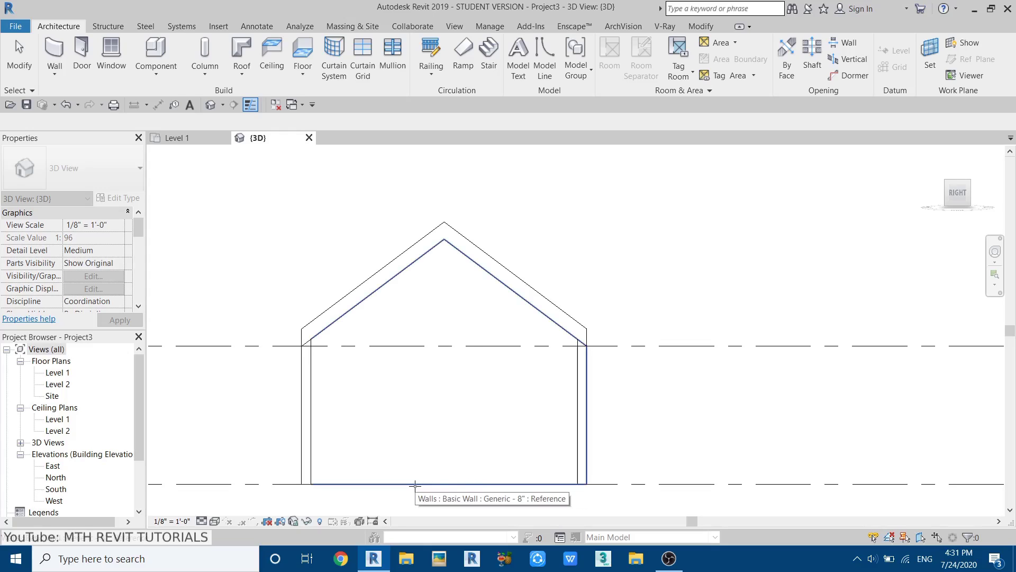
{"action": "left_click", "coordinate": [415, 485]}
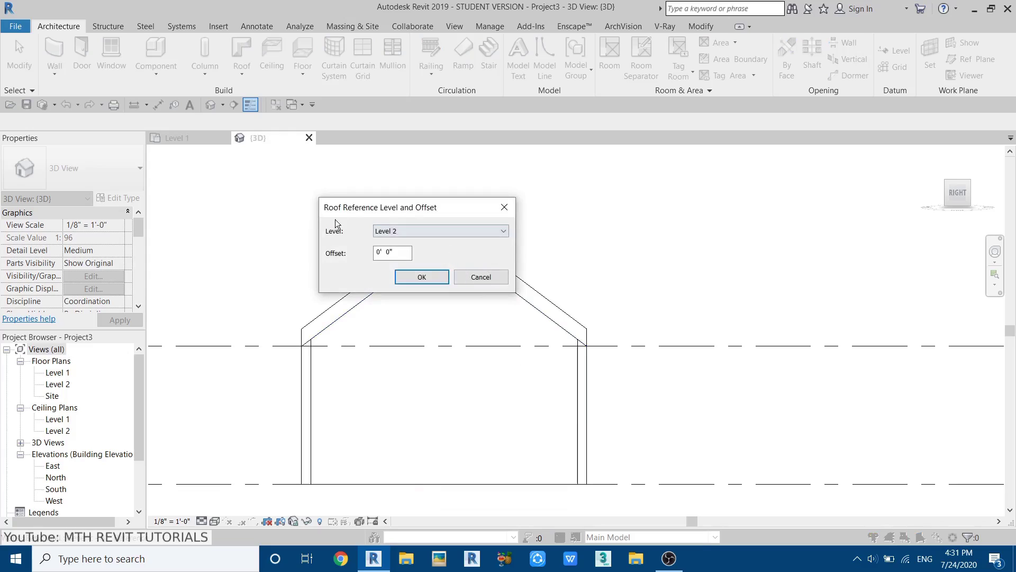
{"action": "left_click", "coordinate": [400, 233]}
{"action": "left_click", "coordinate": [414, 234]}
{"action": "left_click", "coordinate": [421, 276]}
Create a sloped profile line with Pick Lines, offset 3" inward from the upper edge of the right roof slope.
{"action": "scroll", "coordinate": [640, 339], "scroll_direction": "up", "scroll_amount": 5}
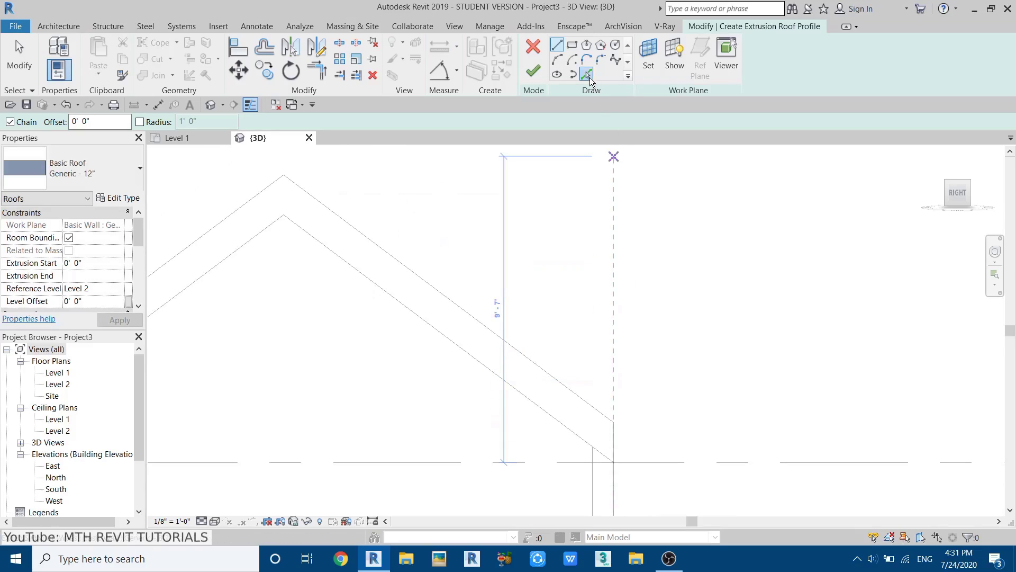
{"action": "left_click", "coordinate": [586, 74]}
{"action": "left_click", "coordinate": [94, 123]}
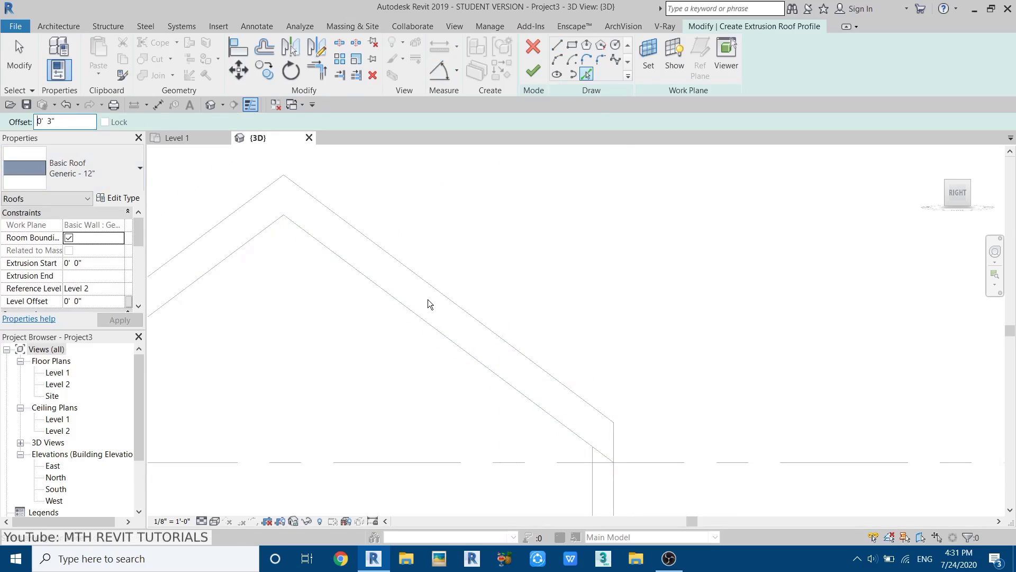
{"action": "left_click", "coordinate": [505, 344]}
{"action": "scroll", "coordinate": [717, 379], "scroll_direction": "up", "scroll_amount": 4}
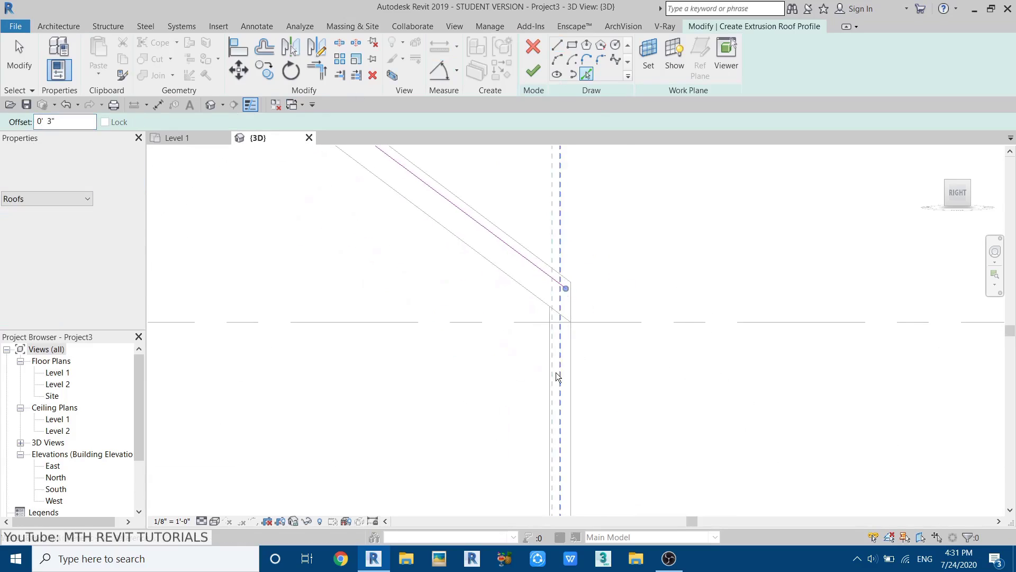
Undo the line offset outside the wall and add a vertical profile line 3" inside the right wall's outer edge.
{"action": "left_click", "coordinate": [570, 377]}
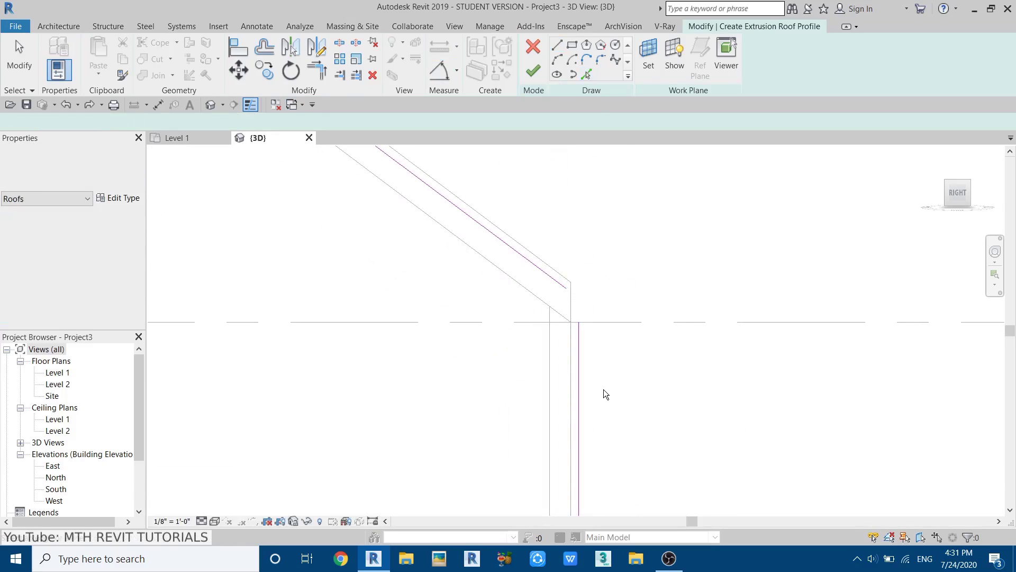
{"action": "key", "text": "ctrl+z"}
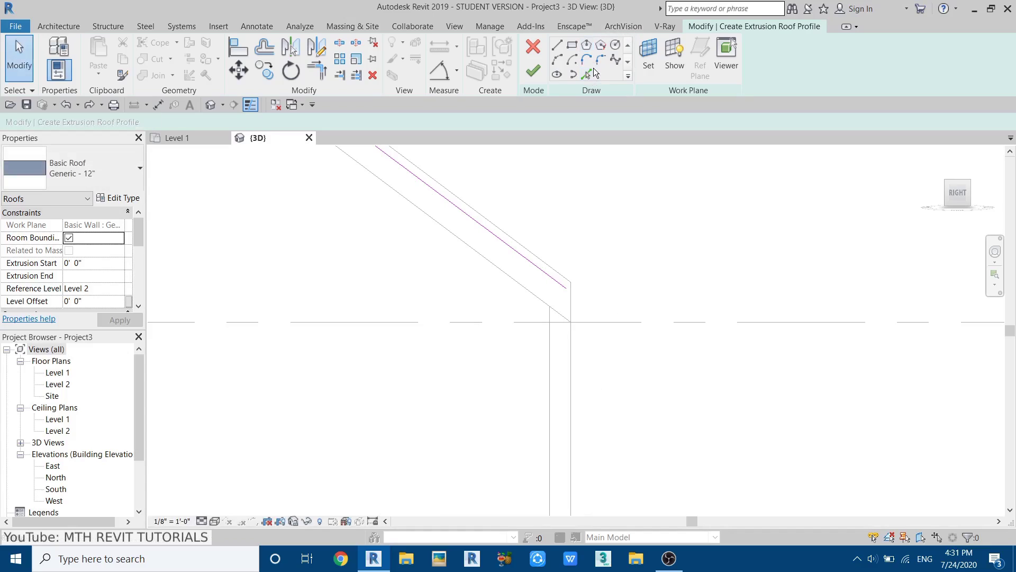
{"action": "left_click", "coordinate": [588, 74]}
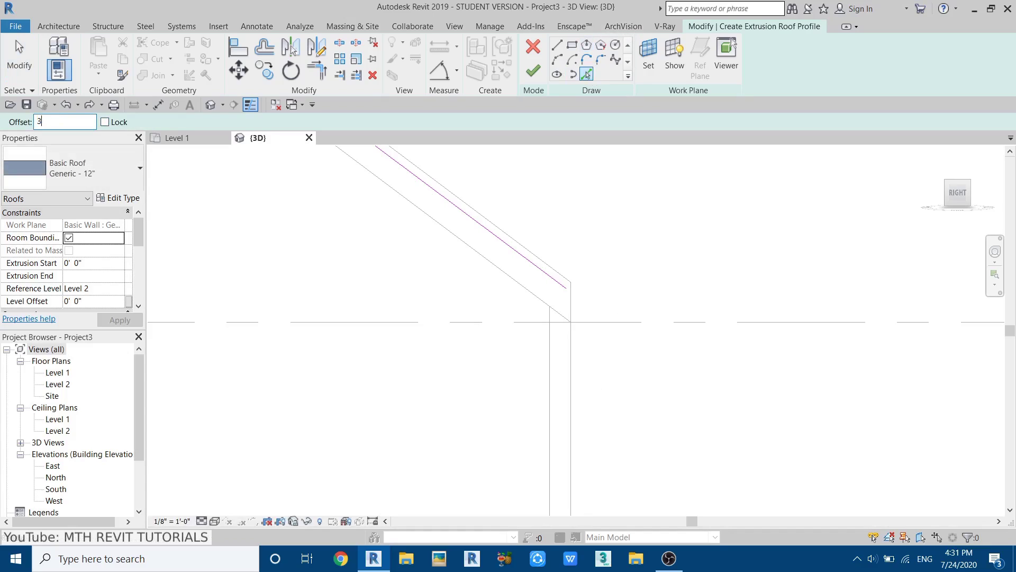
{"action": "left_click", "coordinate": [570, 415]}
{"action": "key", "text": "Escape"}
Trim the sloped and vertical profile lines so they meet in a corner at the eave.
{"action": "scroll", "coordinate": [546, 268], "scroll_direction": "up", "scroll_amount": 2}
{"action": "middle_click_drag", "start_coordinate": [550, 321], "coordinate": [551, 348]}
{"action": "key", "text": "t"}
{"action": "key", "text": "r"}
{"action": "scroll", "coordinate": [569, 369], "scroll_direction": "down", "scroll_amount": 3}
{"action": "middle_click_drag", "start_coordinate": [593, 449], "coordinate": [542, 363]}
{"action": "scroll", "coordinate": [527, 342], "scroll_direction": "up", "scroll_amount": 1}
{"action": "key", "text": "Escape"}
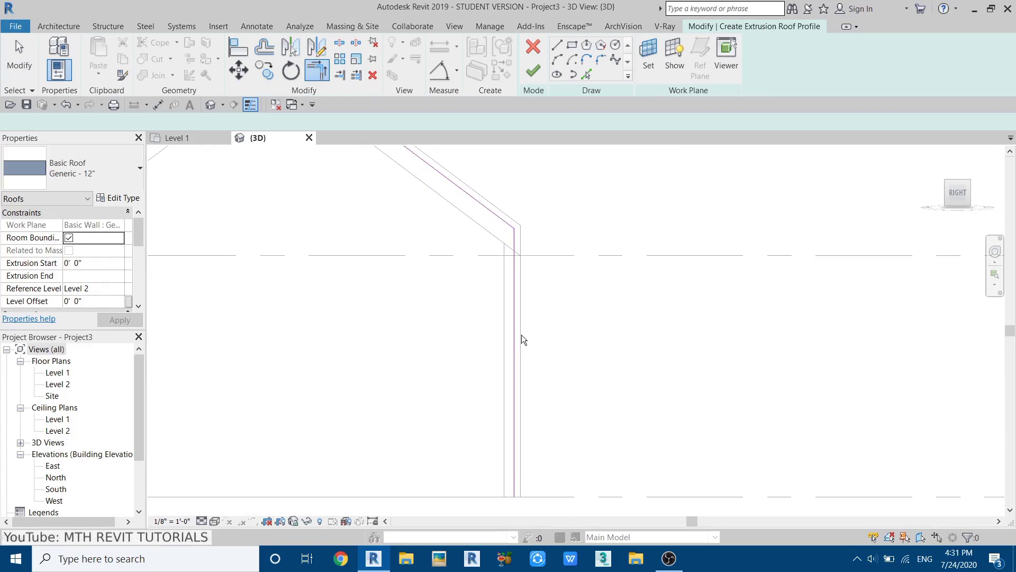
{"action": "key", "text": "Escape"}
Set the length of the vertical roof profile line inside the right wall to 8'.
{"action": "left_click", "coordinate": [515, 309]}
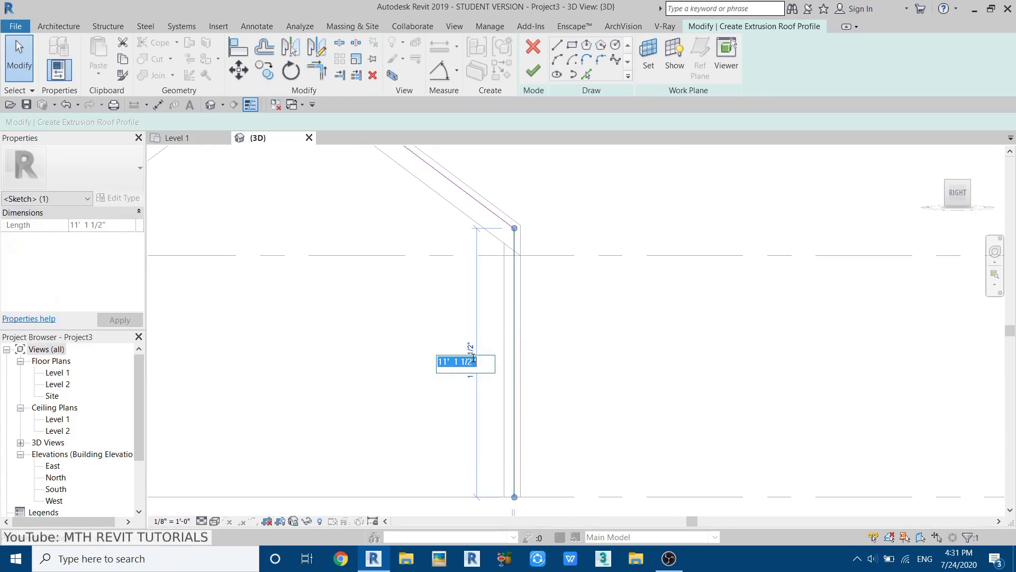
{"action": "type", "text": "8"}
{"action": "key", "text": "Return"}
{"action": "key", "text": "Escape"}
Set the length of the sloped roof profile line above the eave corner to 3'.
{"action": "middle_click_drag", "start_coordinate": [452, 381], "coordinate": [489, 525]}
{"action": "left_click", "coordinate": [488, 323]}
{"action": "left_click", "coordinate": [412, 308]}
{"action": "type", "text": "3'"}
{"action": "key", "text": "Return"}
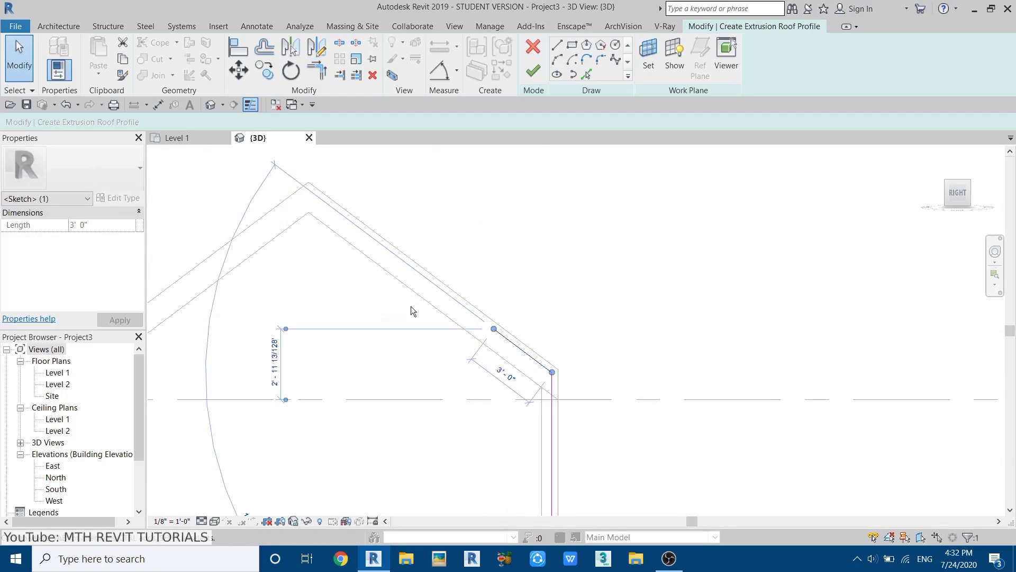
{"action": "key", "text": "Escape"}
{"action": "scroll", "coordinate": [529, 359], "scroll_direction": "up", "scroll_amount": 2}
{"action": "scroll", "coordinate": [598, 382], "scroll_direction": "down", "scroll_amount": 3}
{"action": "mouse_move", "coordinate": [598, 383]}
{"action": "middle_mouse_down"}
{"action": "mouse_move", "coordinate": [524, 258]}
{"action": "mouse_move", "coordinate": [577, 265]}
{"action": "mouse_move", "coordinate": [575, 254]}
{"action": "mouse_move", "coordinate": [595, 274]}
{"action": "middle_mouse_up"}
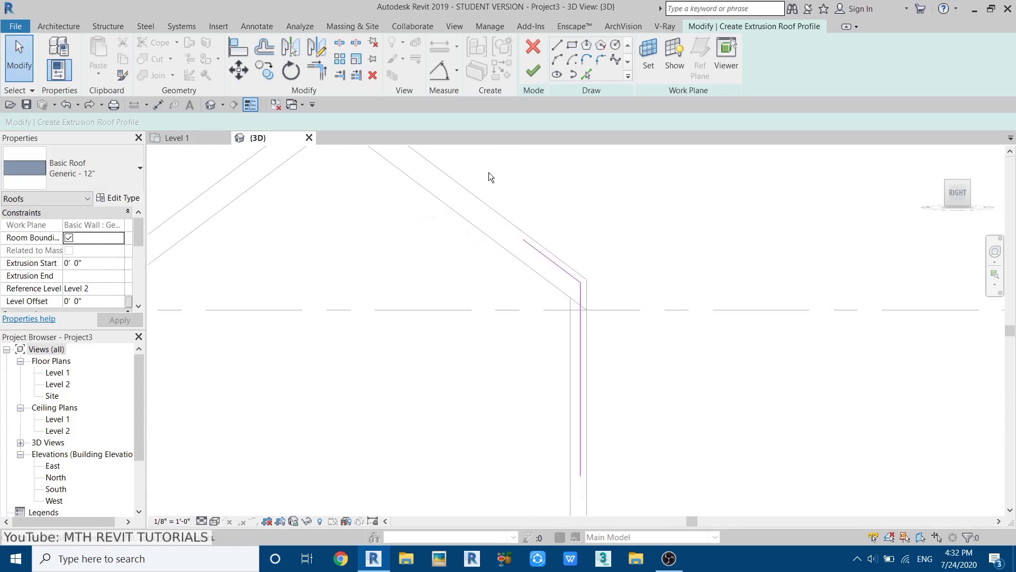
Change the extrusion roof's type to Sloped Glazing and finish its profile sketch.
{"action": "left_click", "coordinate": [133, 165]}
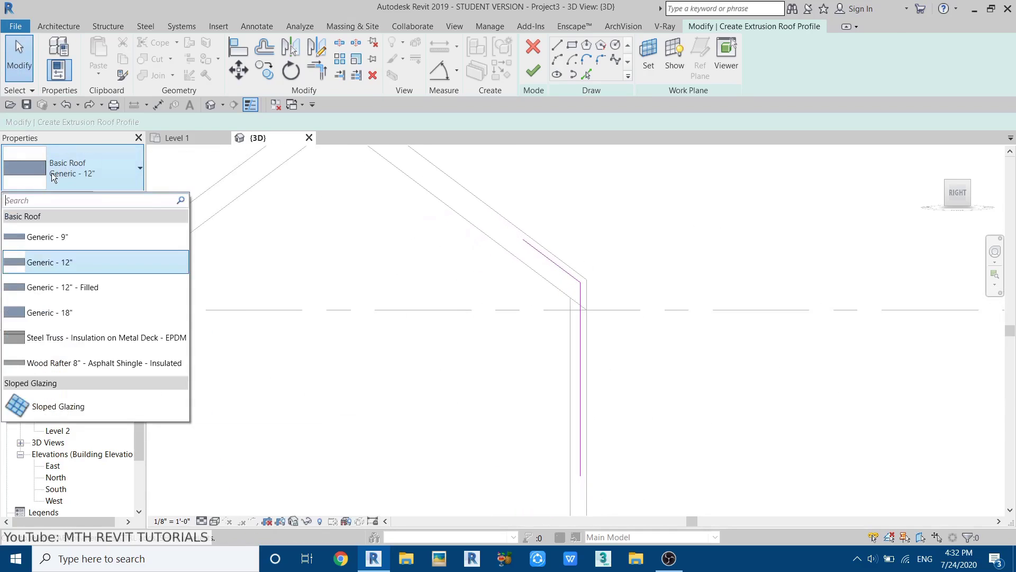
{"action": "left_click", "coordinate": [45, 412]}
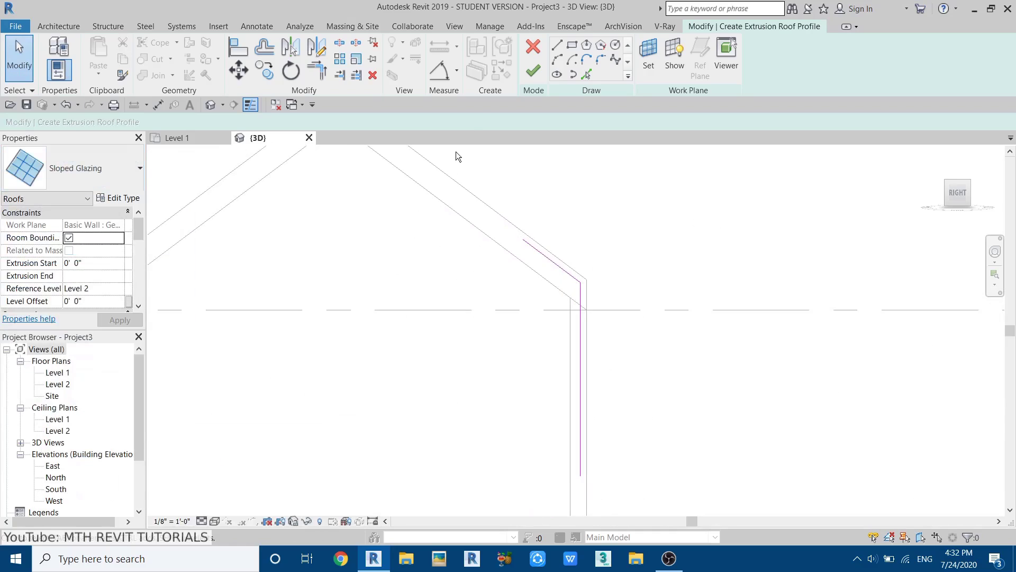
{"action": "double_click", "coordinate": [532, 73]}
{"action": "scroll", "coordinate": [609, 237], "scroll_direction": "down", "scroll_amount": 2}
{"action": "middle_click_drag", "start_coordinate": [618, 248], "coordinate": [263, 420], "text": "shift"}
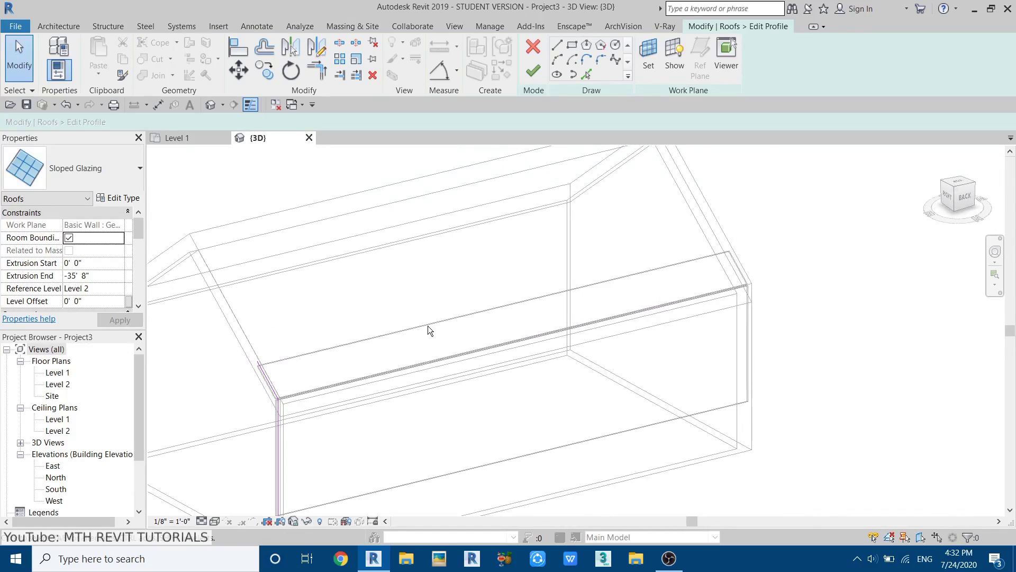
{"action": "left_click", "coordinate": [533, 71]}
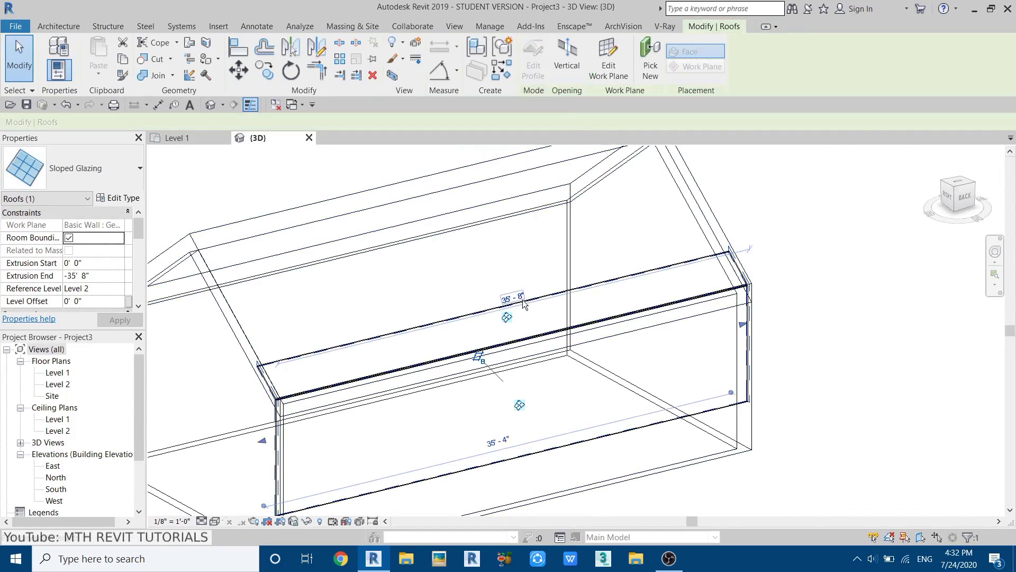
Set the extrusion length of the sloped glazing roof to 3'.
{"action": "scroll", "coordinate": [527, 304], "scroll_direction": "up", "scroll_amount": 2}
{"action": "scroll", "coordinate": [586, 313], "scroll_direction": "down", "scroll_amount": 3}
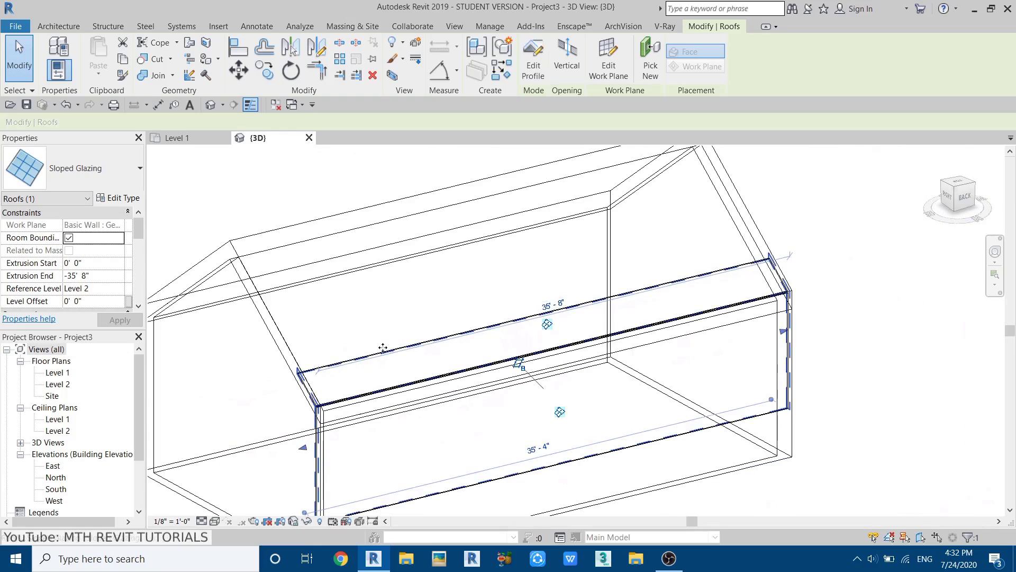
{"action": "scroll", "coordinate": [570, 327], "scroll_direction": "up", "scroll_amount": 1}
{"action": "left_click", "coordinate": [548, 302]}
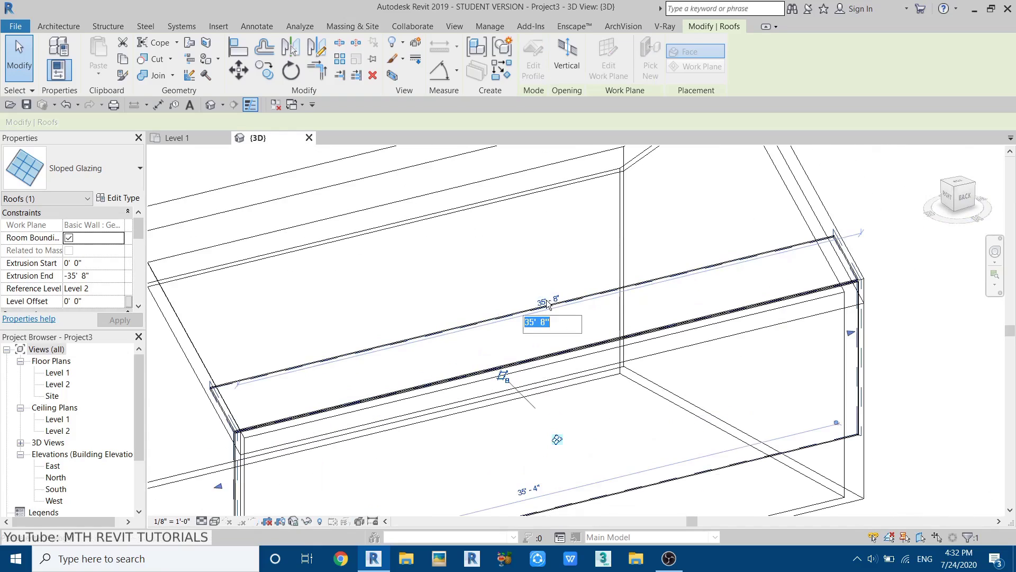
{"action": "type", "text": "5"}
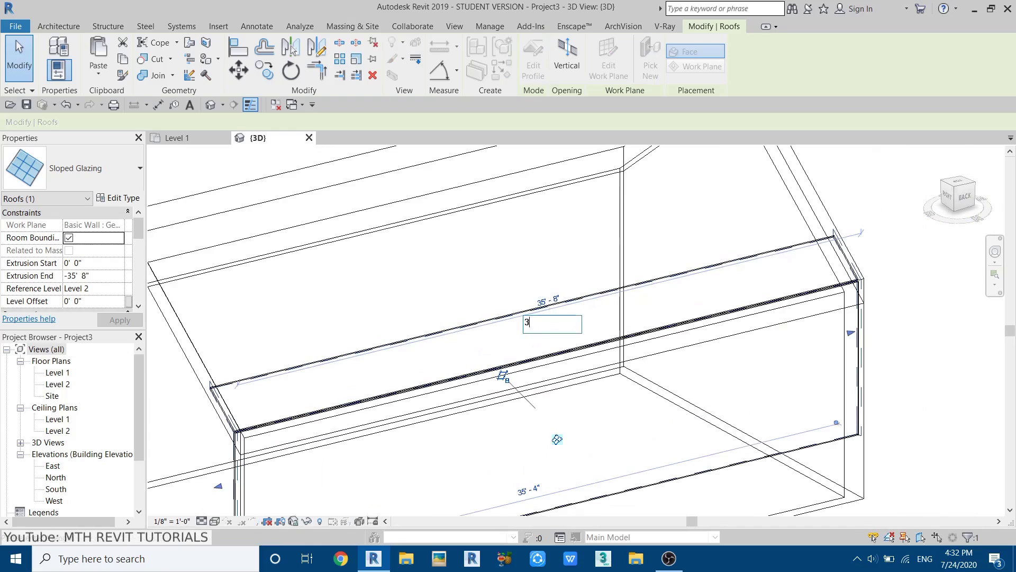
{"action": "key", "text": "Return"}
{"action": "key", "text": "Escape"}
{"action": "scroll", "coordinate": [522, 369], "scroll_direction": "up", "scroll_amount": 1}
{"action": "scroll", "coordinate": [522, 370], "scroll_direction": "up", "scroll_amount": 1}
{"action": "scroll", "coordinate": [545, 386], "scroll_direction": "down", "scroll_amount": 2}
{"action": "middle_click_drag", "start_coordinate": [544, 385], "coordinate": [449, 447], "text": "shift"}
{"action": "scroll", "coordinate": [316, 496], "scroll_direction": "up", "scroll_amount": 1}
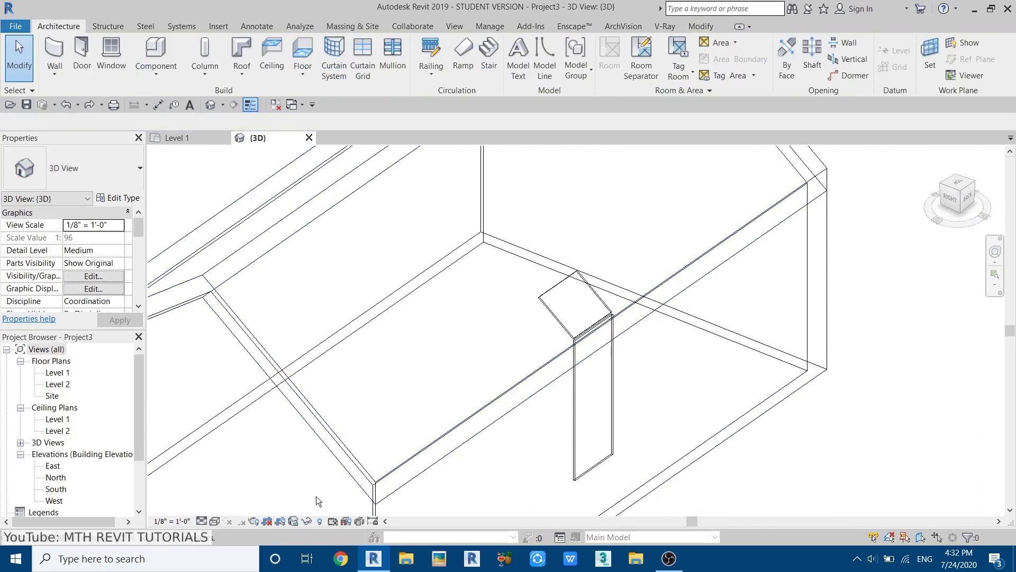
Examine the roof and wall around the glazing in the Shaded visual style and return to Wireframe.
{"action": "left_click", "coordinate": [220, 520]}
{"action": "left_click", "coordinate": [260, 465]}
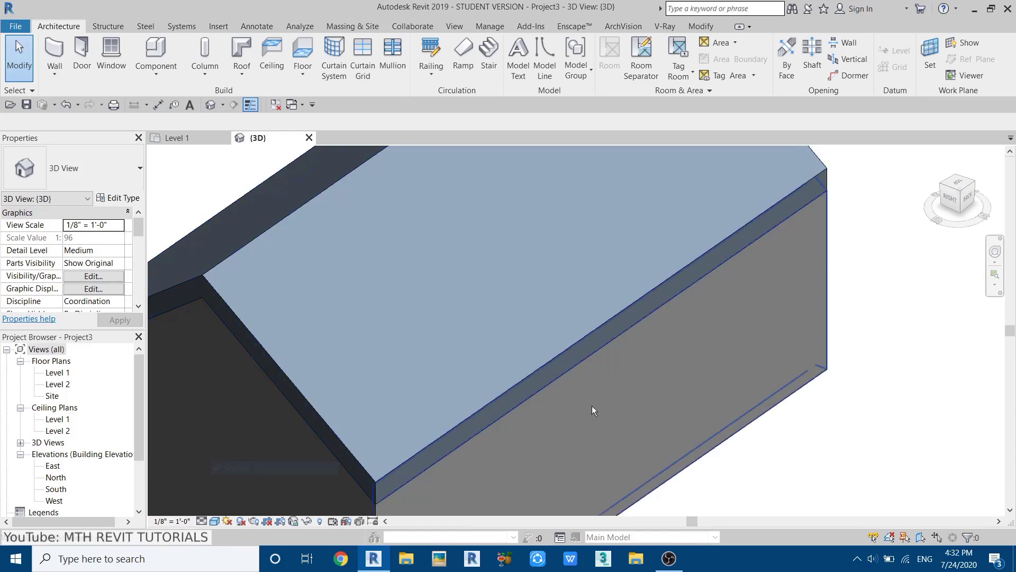
{"action": "scroll", "coordinate": [598, 414], "scroll_direction": "down", "scroll_amount": 5}
{"action": "middle_click_drag", "start_coordinate": [598, 414], "coordinate": [597, 449], "text": "shift"}
{"action": "scroll", "coordinate": [675, 408], "scroll_direction": "up", "scroll_amount": 2}
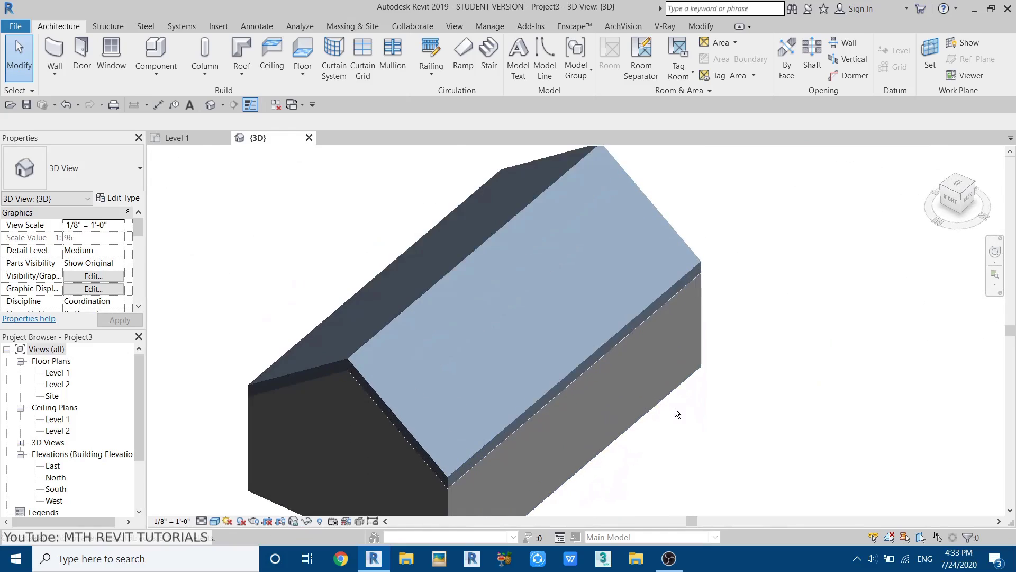
{"action": "middle_click_drag", "start_coordinate": [611, 375], "coordinate": [560, 403]}
{"action": "scroll", "coordinate": [498, 398], "scroll_direction": "up", "scroll_amount": 2}
{"action": "scroll", "coordinate": [481, 403], "scroll_direction": "down", "scroll_amount": 3}
{"action": "scroll", "coordinate": [428, 509], "scroll_direction": "up", "scroll_amount": 2}
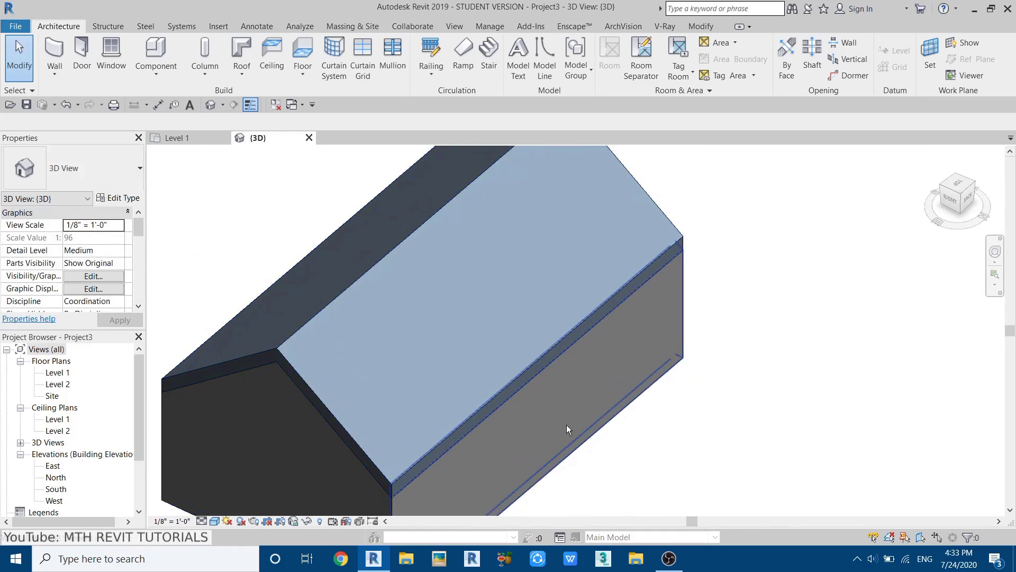
{"action": "scroll", "coordinate": [577, 381], "scroll_direction": "up", "scroll_amount": 4}
{"action": "key", "text": "w"}
{"action": "key", "text": "f"}
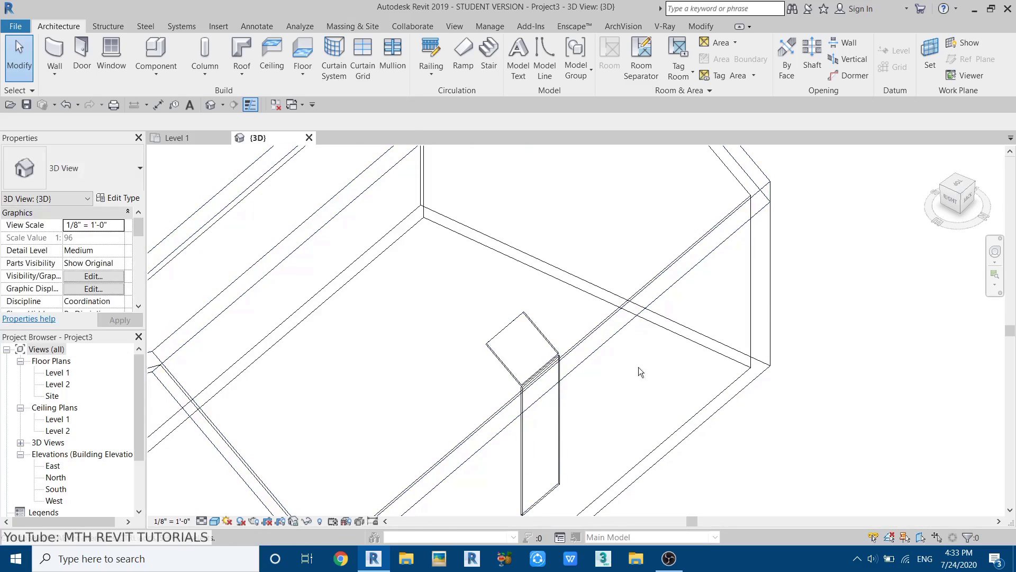
Start a By Face opening on the roof slope that holds the glazing strip.
{"action": "middle_click_drag", "start_coordinate": [455, 326], "coordinate": [456, 292]}
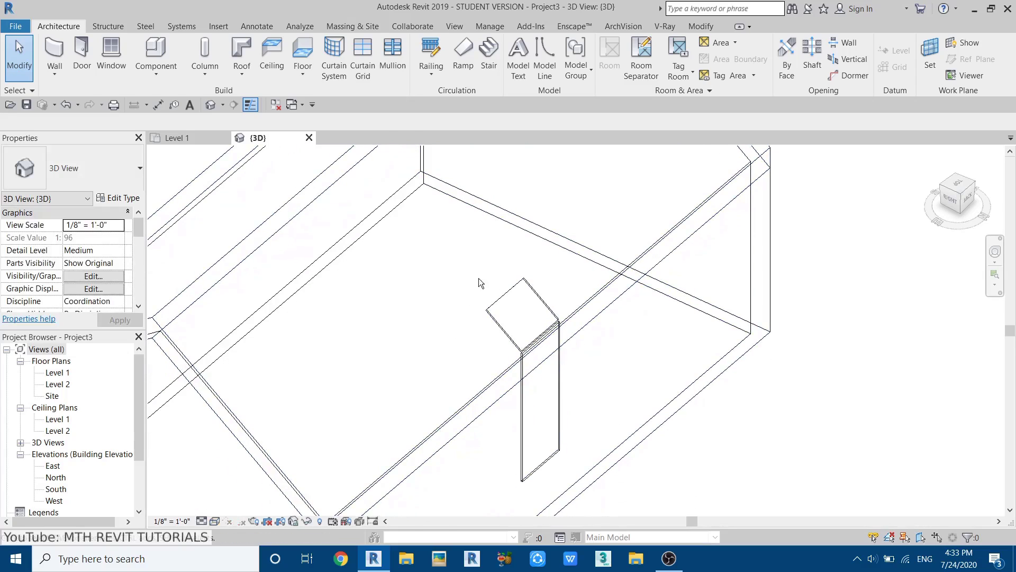
{"action": "middle_click_drag", "start_coordinate": [462, 327], "coordinate": [460, 344]}
{"action": "middle_click_drag", "start_coordinate": [546, 256], "coordinate": [545, 259]}
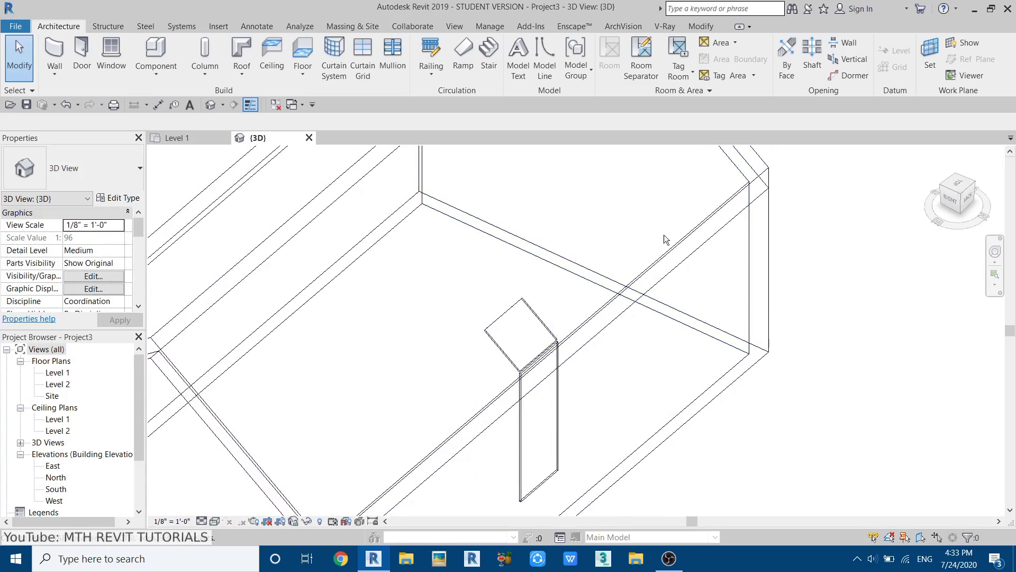
{"action": "left_click", "coordinate": [788, 69]}
{"action": "scroll", "coordinate": [614, 270], "scroll_direction": "down", "scroll_amount": 2}
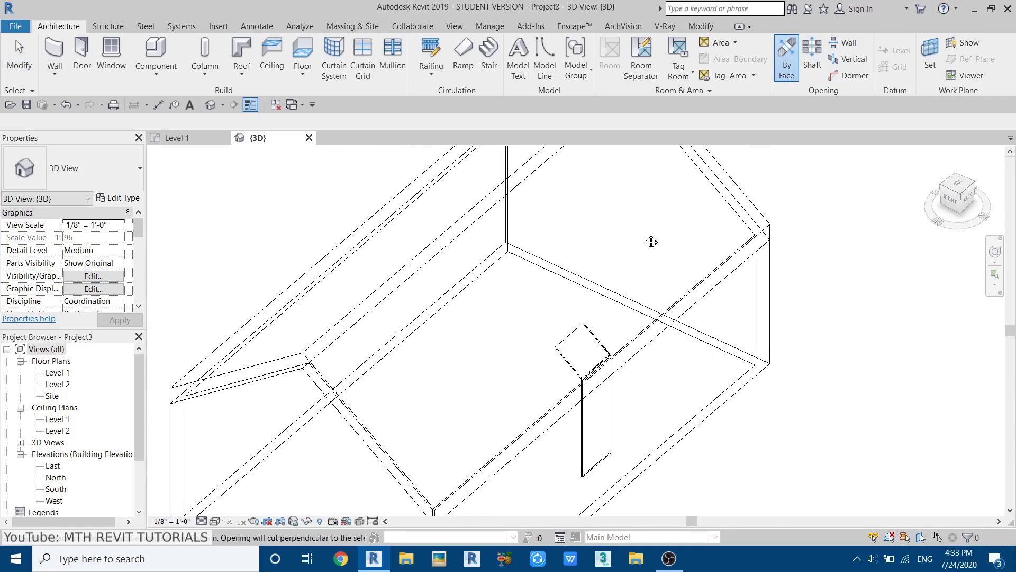
{"action": "middle_click_drag", "start_coordinate": [651, 242], "coordinate": [694, 285]}
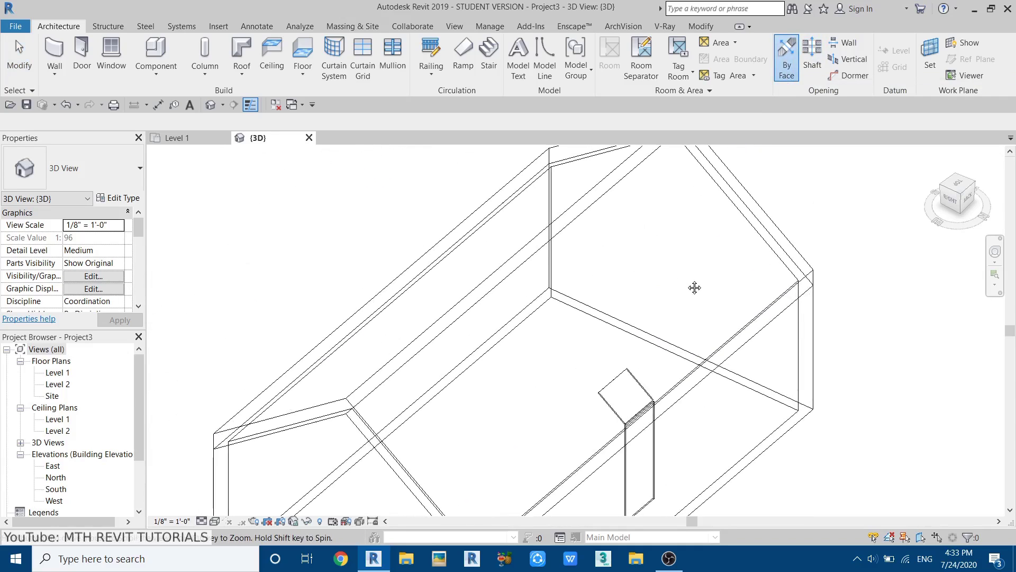
{"action": "left_click", "coordinate": [774, 226]}
{"action": "scroll", "coordinate": [617, 404], "scroll_direction": "up", "scroll_amount": 3}
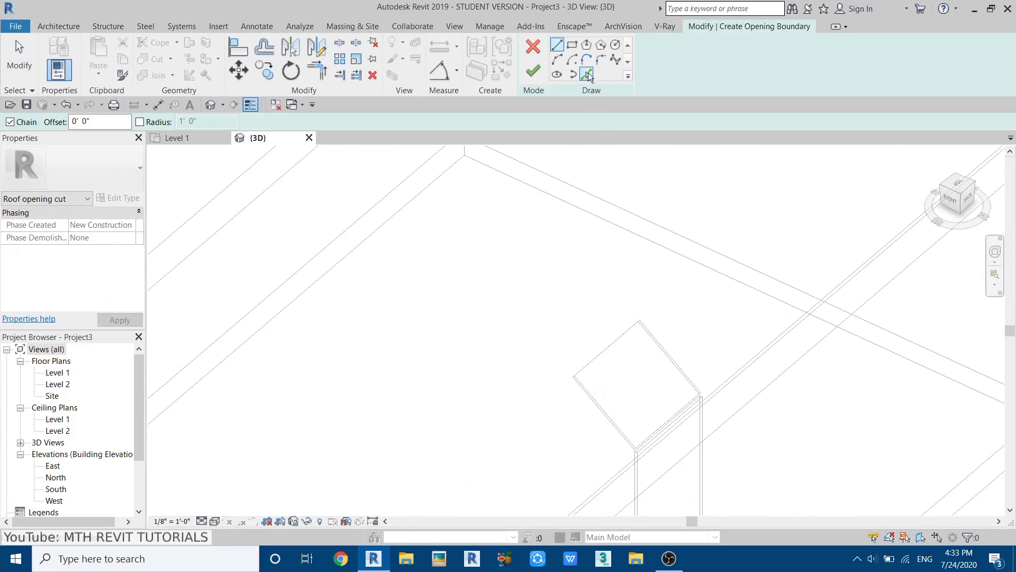
Create the opening's boundary lines from the glazing strip's edges and the roof eave with Pick Lines.
{"action": "left_click", "coordinate": [588, 73]}
{"action": "left_click", "coordinate": [661, 354]}
{"action": "left_click", "coordinate": [604, 385]}
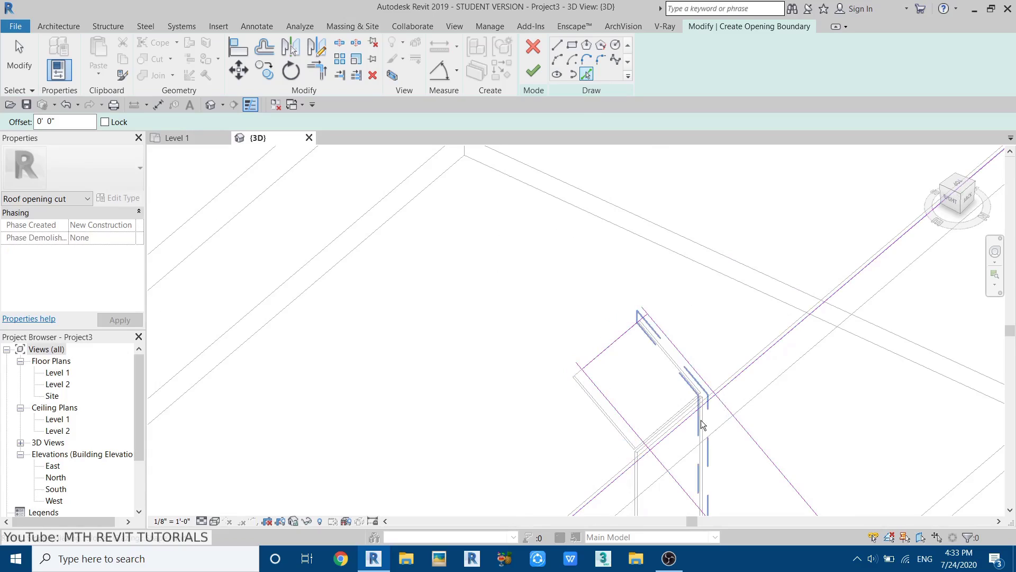
Trim the opening's boundary lines at their corners into a closed rectangle around the sloped glazing.
{"action": "key", "text": "Escape"}
{"action": "key", "text": "t"}
{"action": "key", "text": "r"}
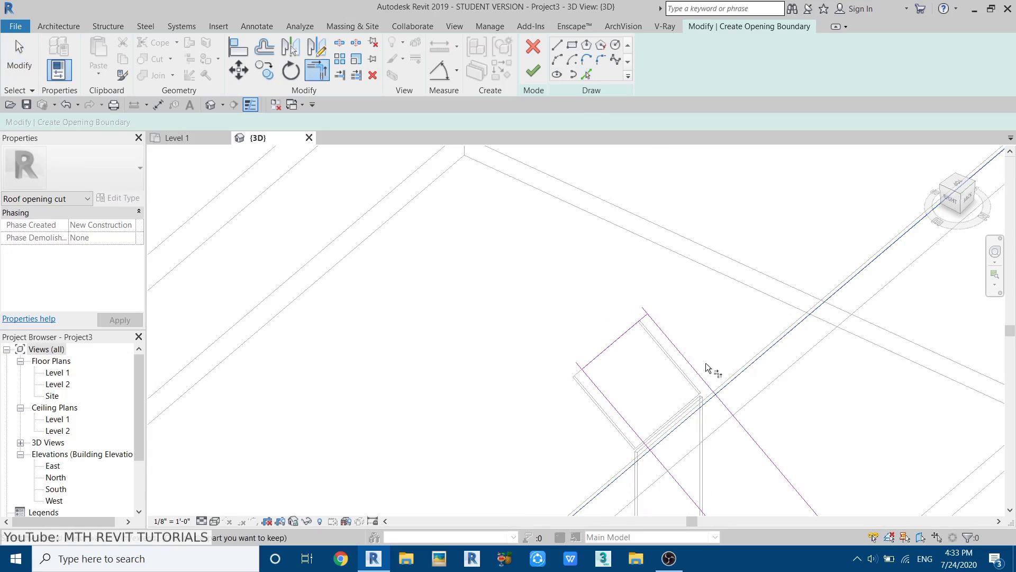
{"action": "left_click", "coordinate": [695, 383]}
{"action": "scroll", "coordinate": [599, 372], "scroll_direction": "up", "scroll_amount": 2}
{"action": "left_click", "coordinate": [580, 383]}
{"action": "left_click", "coordinate": [582, 351]}
{"action": "left_click", "coordinate": [623, 320]}
{"action": "left_click", "coordinate": [733, 305]}
{"action": "scroll", "coordinate": [665, 269], "scroll_direction": "down", "scroll_amount": 4}
{"action": "key", "text": "Escape"}
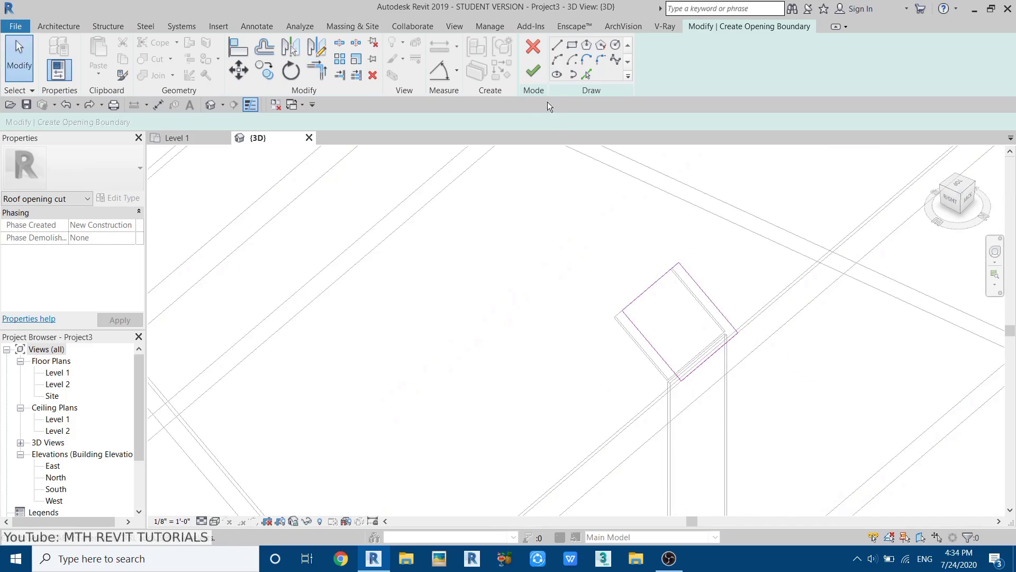
Try to finish the roof opening with its boundary line along the eave.
{"action": "left_click", "coordinate": [531, 71]}
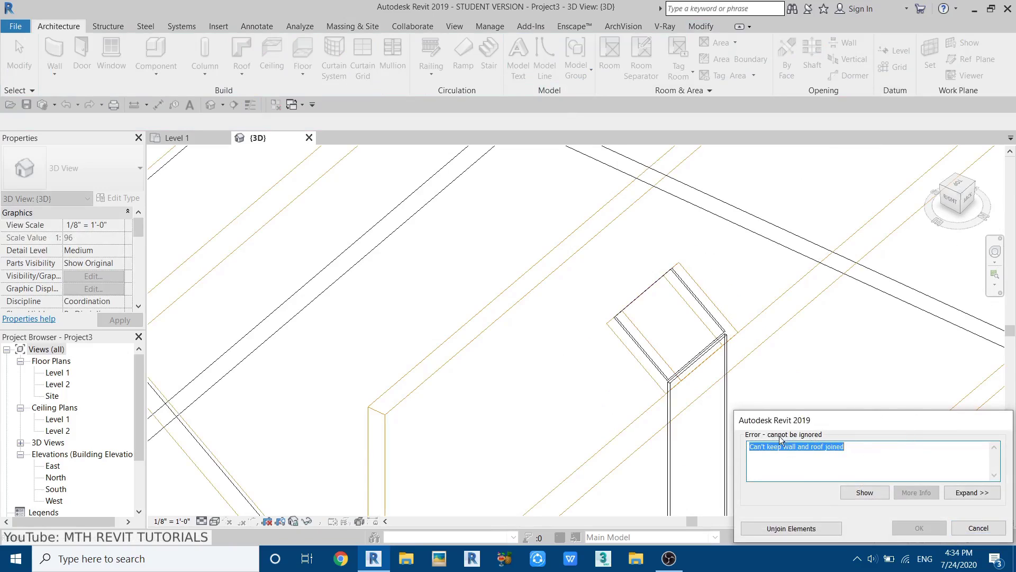
{"action": "left_click", "coordinate": [978, 527]}
{"action": "scroll", "coordinate": [717, 361], "scroll_direction": "up", "scroll_amount": 3}
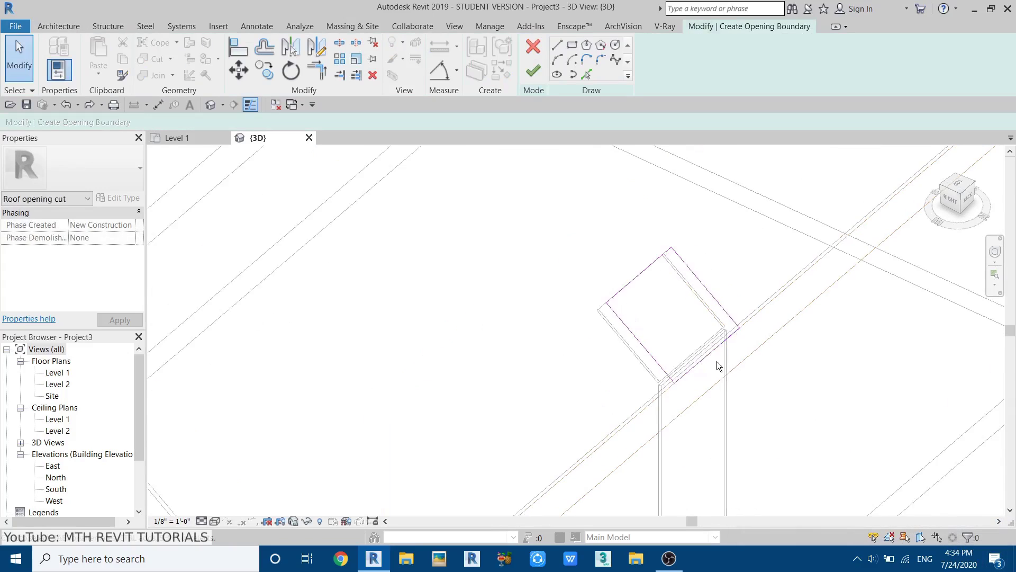
Move the opening's lower boundary line outward past the roof's eave edge.
{"action": "left_click", "coordinate": [696, 360]}
{"action": "mouse_move", "coordinate": [731, 390]}
{"action": "middle_mouse_down", "text": "shift"}
{"action": "mouse_move", "coordinate": [776, 379]}
{"action": "mouse_move", "coordinate": [799, 318]}
{"action": "mouse_move", "coordinate": [741, 383]}
{"action": "mouse_move", "coordinate": [726, 388]}
{"action": "mouse_move", "coordinate": [683, 364]}
{"action": "middle_mouse_up", "text": "shift"}
{"action": "key", "text": "Escape"}
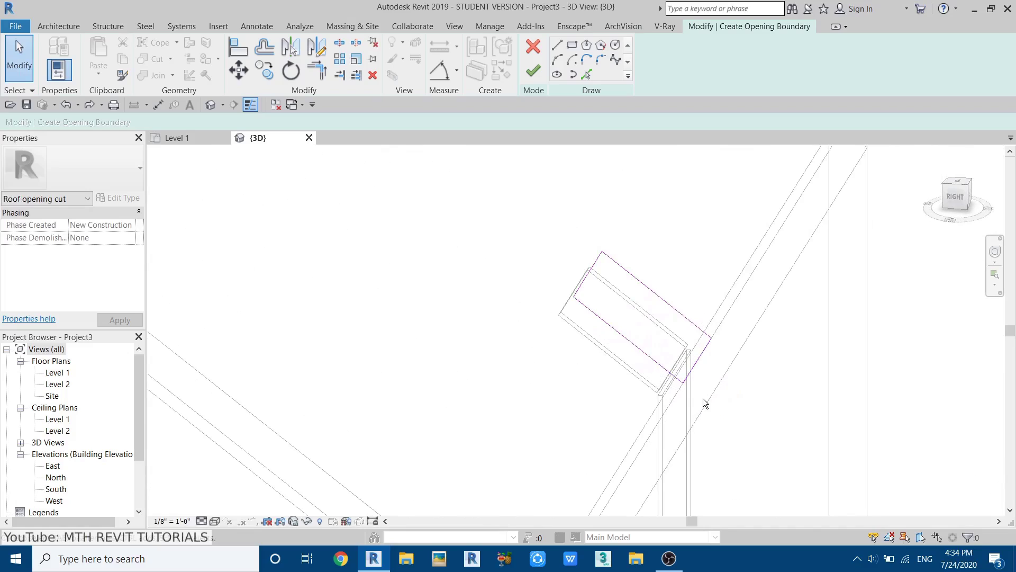
{"action": "middle_click_drag", "start_coordinate": [703, 398], "coordinate": [697, 370], "text": "shift"}
{"action": "left_click", "coordinate": [700, 363]}
{"action": "left_click_drag", "start_coordinate": [720, 374], "coordinate": [757, 403]}
Finish the roof opening and inspect the cut from outside the wall.
{"action": "scroll", "coordinate": [701, 373], "scroll_direction": "down", "scroll_amount": 2}
{"action": "middle_click_drag", "start_coordinate": [701, 373], "coordinate": [676, 390], "text": "shift"}
{"action": "left_click", "coordinate": [533, 72]}
{"action": "left_click", "coordinate": [729, 182]}
{"action": "mouse_move", "coordinate": [571, 434]}
{"action": "middle_mouse_down", "text": "shift"}
{"action": "mouse_move", "coordinate": [635, 453]}
{"action": "mouse_move", "coordinate": [649, 481]}
{"action": "mouse_move", "coordinate": [506, 439]}
{"action": "mouse_move", "coordinate": [527, 354]}
{"action": "mouse_move", "coordinate": [457, 348]}
{"action": "mouse_move", "coordinate": [480, 373]}
{"action": "mouse_move", "coordinate": [442, 361]}
{"action": "middle_mouse_up", "text": "shift"}
{"action": "middle_click_drag", "start_coordinate": [564, 424], "coordinate": [629, 420]}
{"action": "scroll", "coordinate": [505, 379], "scroll_direction": "up", "scroll_amount": 1}
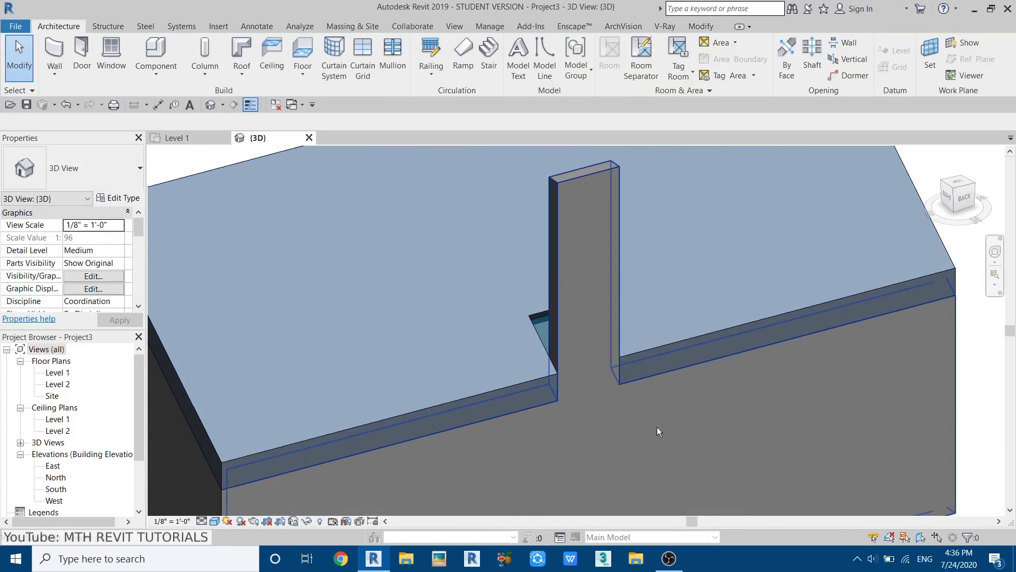
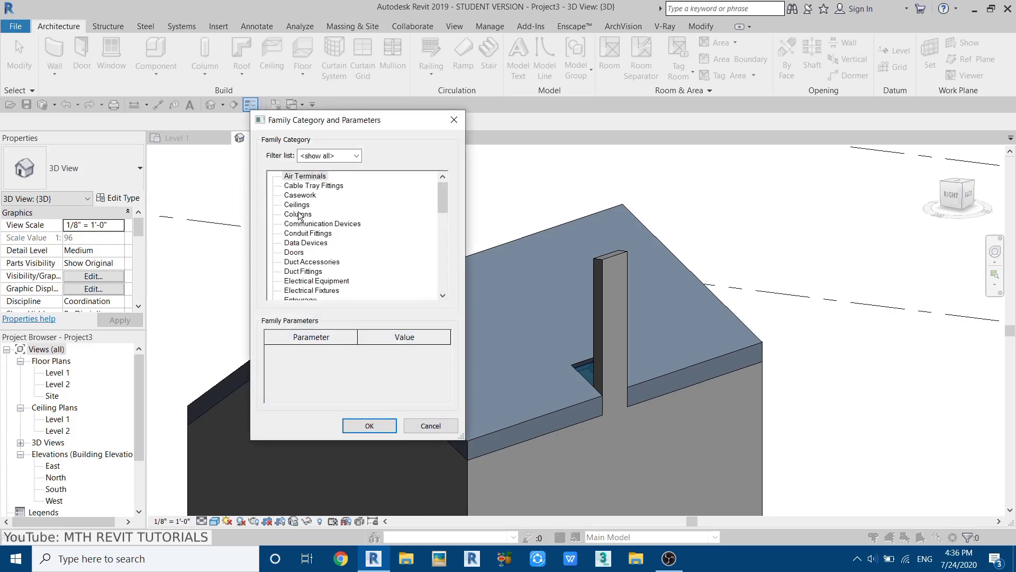
Create an in-place model in the Generic Models category named Generic Models 1.
{"action": "scroll", "coordinate": [424, 210], "scroll_direction": "down", "scroll_amount": 7}
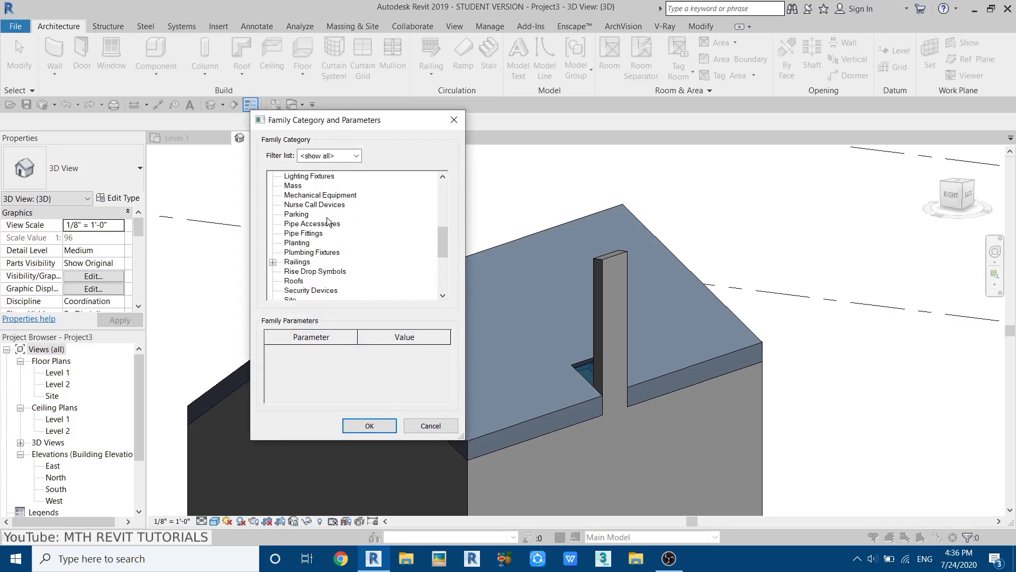
{"action": "scroll", "coordinate": [327, 221], "scroll_direction": "up", "scroll_amount": 1}
{"action": "left_click", "coordinate": [309, 186]}
{"action": "left_click", "coordinate": [370, 425]}
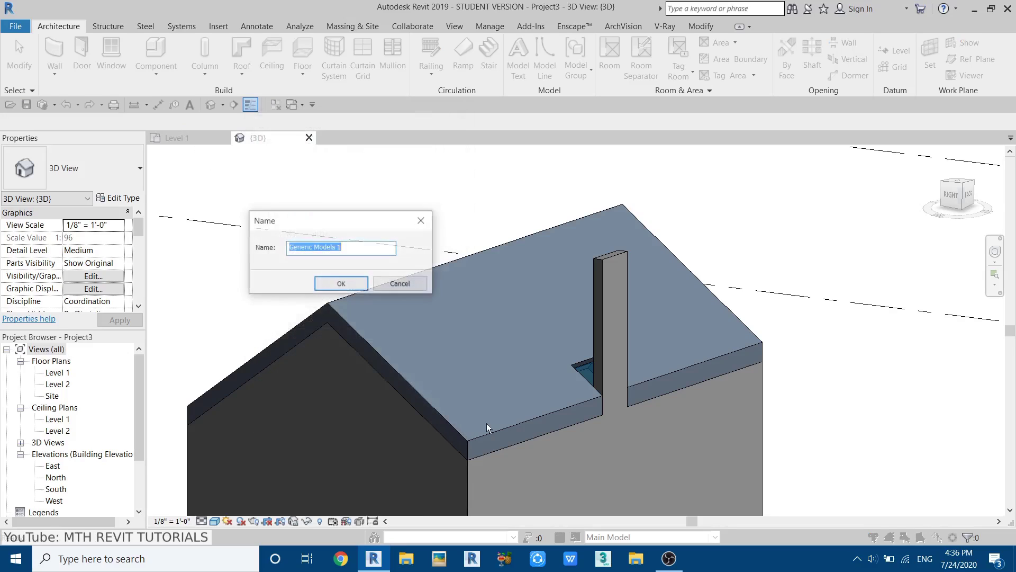
{"action": "left_click", "coordinate": [341, 284]}
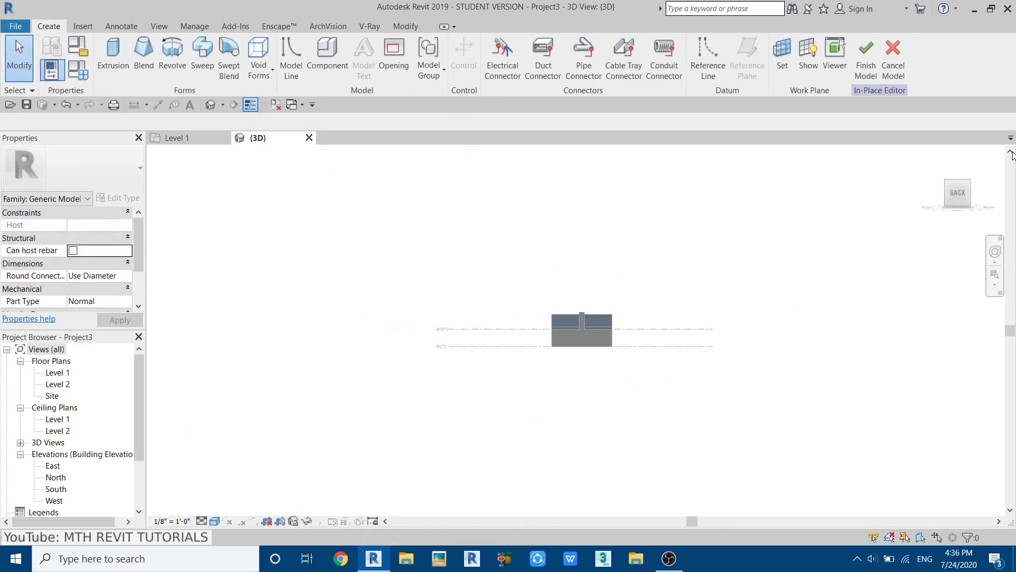
Start a void extrusion in the in-place model and set its work plane by picking the back wall's face.
{"action": "scroll", "coordinate": [567, 312], "scroll_direction": "up", "scroll_amount": 5}
{"action": "middle_click_drag", "start_coordinate": [586, 333], "coordinate": [539, 354]}
{"action": "scroll", "coordinate": [569, 347], "scroll_direction": "up", "scroll_amount": 1}
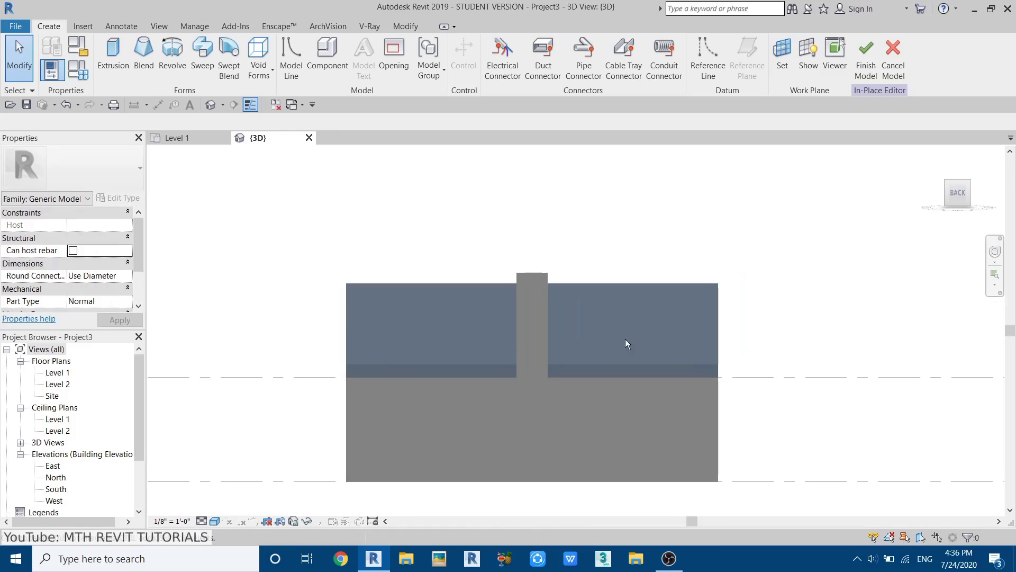
{"action": "left_click", "coordinate": [267, 77]}
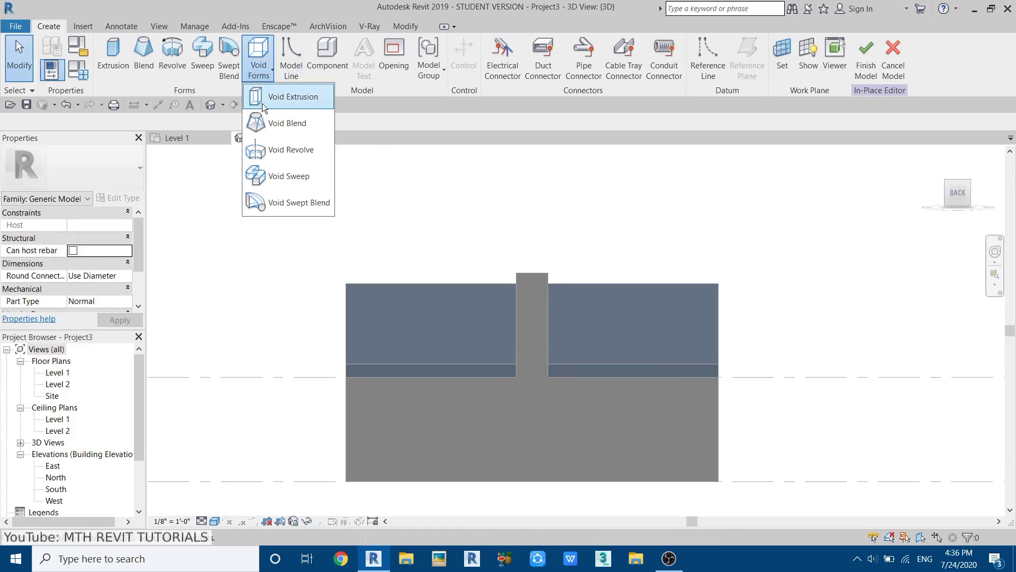
{"action": "left_click", "coordinate": [289, 97]}
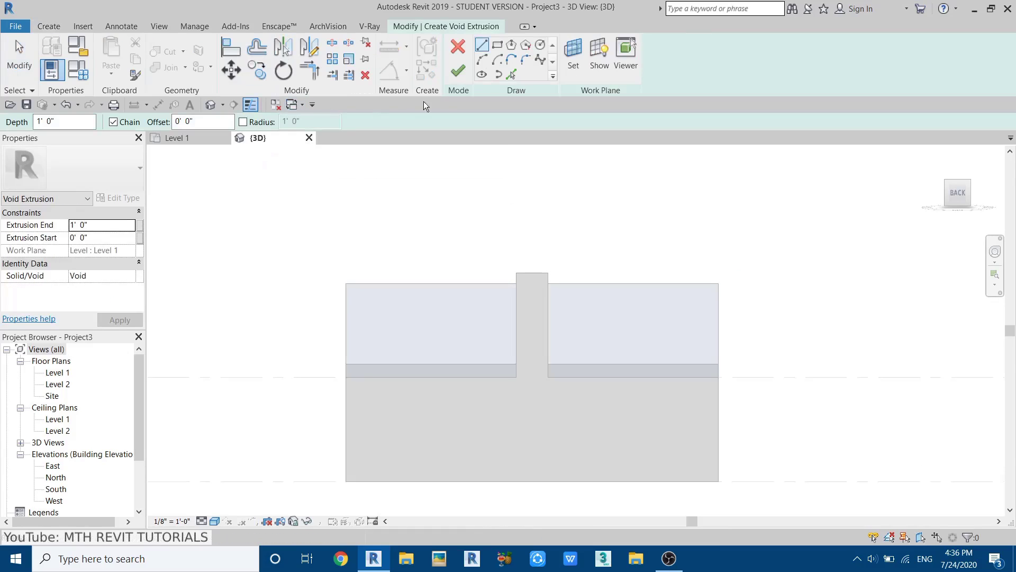
{"action": "left_click", "coordinate": [582, 61]}
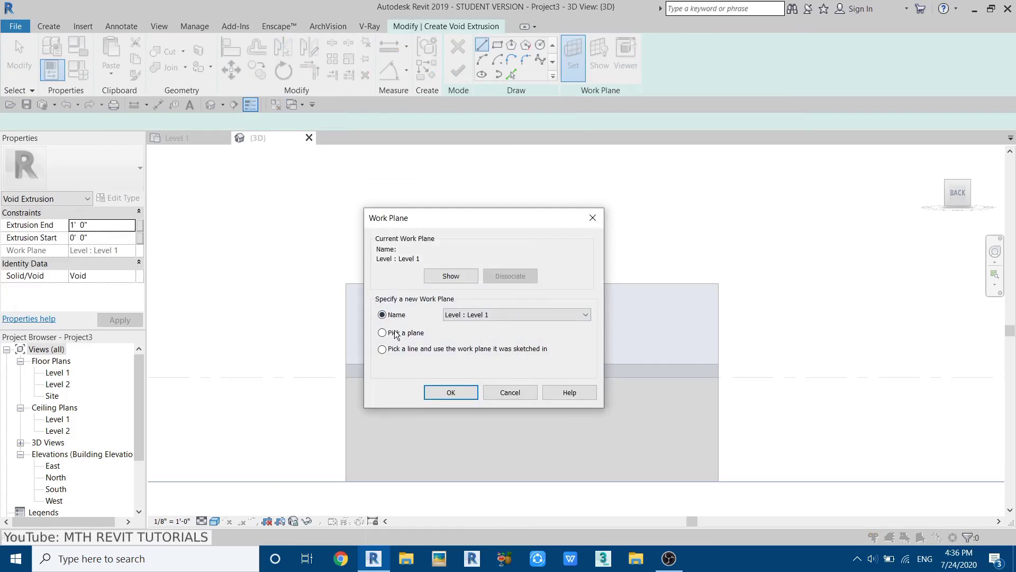
{"action": "left_click", "coordinate": [450, 392]}
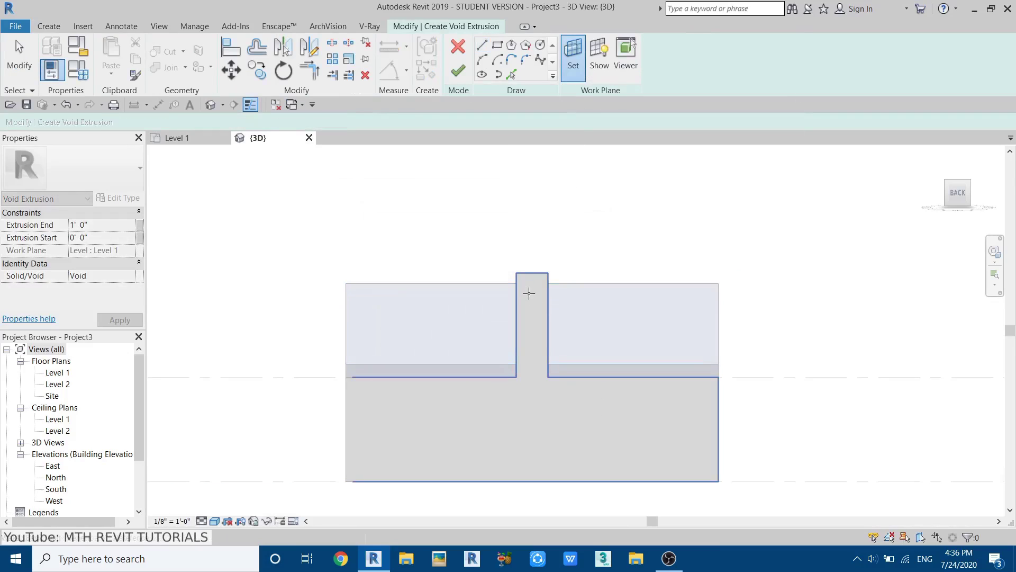
{"action": "left_click", "coordinate": [519, 420]}
Sketch a rectangle about 3'-0" wide around the projecting glazing, from above its top down into the back wall.
{"action": "scroll", "coordinate": [538, 302], "scroll_direction": "up", "scroll_amount": 3}
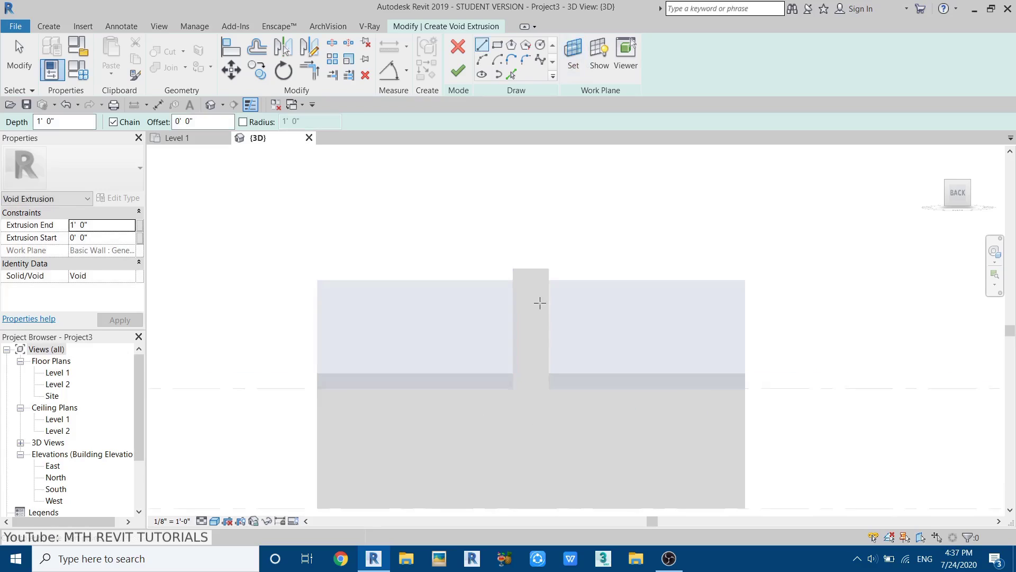
{"action": "left_click", "coordinate": [498, 50]}
{"action": "left_click", "coordinate": [506, 260]}
{"action": "left_click", "coordinate": [554, 426]}
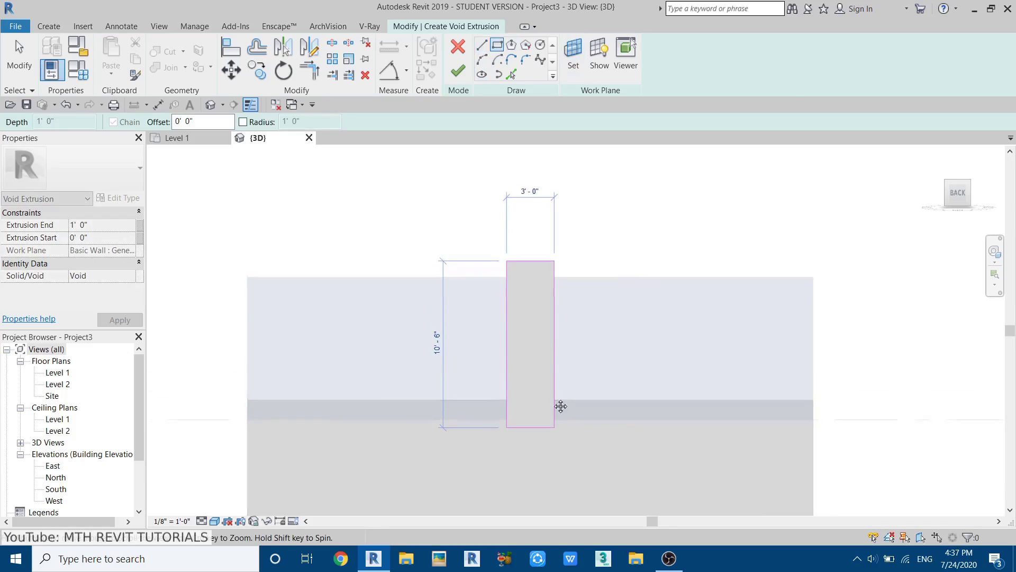
{"action": "middle_click_drag", "start_coordinate": [561, 406], "coordinate": [559, 315]}
{"action": "left_click", "coordinate": [553, 408]}
{"action": "key", "text": "Escape"}
{"action": "key", "text": "Escape"}
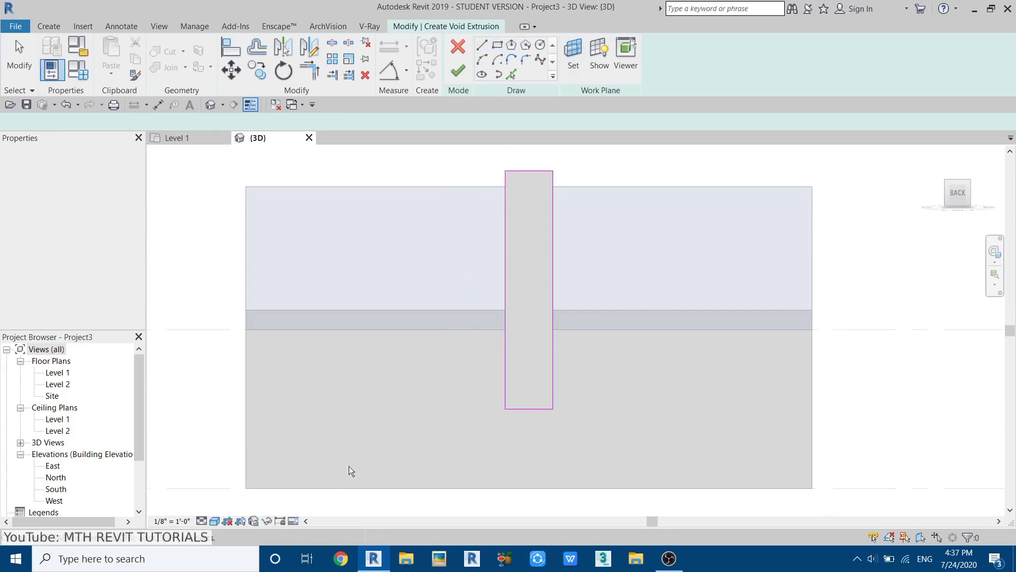
Switch the view to wireframe and move the rectangle's bottom line to the glazing's lower edge, about 6'-10 1/2" below Level 2.
{"action": "left_click", "coordinate": [215, 521]}
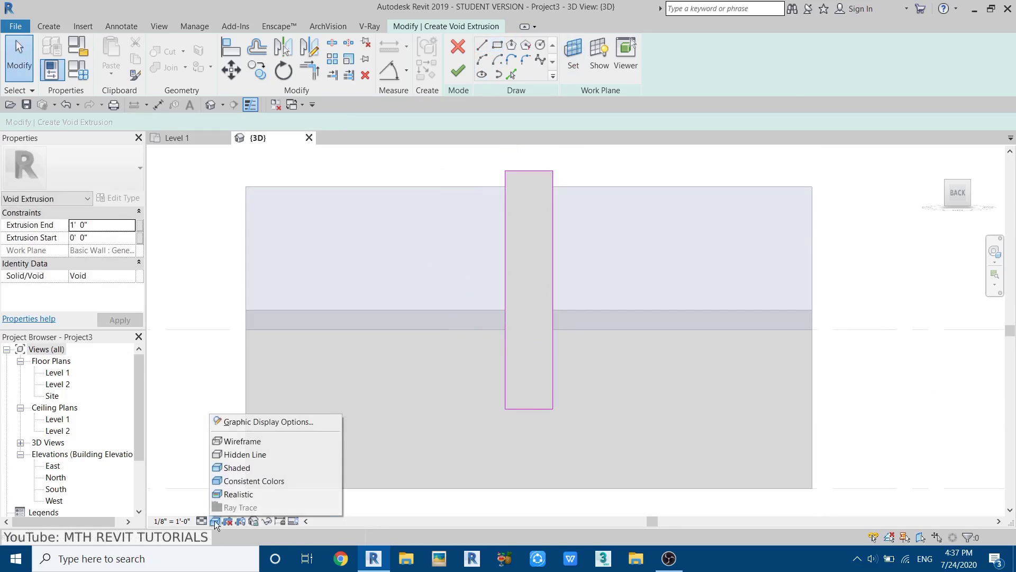
{"action": "left_click", "coordinate": [244, 446]}
{"action": "scroll", "coordinate": [573, 377], "scroll_direction": "up", "scroll_amount": 3}
{"action": "left_click", "coordinate": [515, 445]}
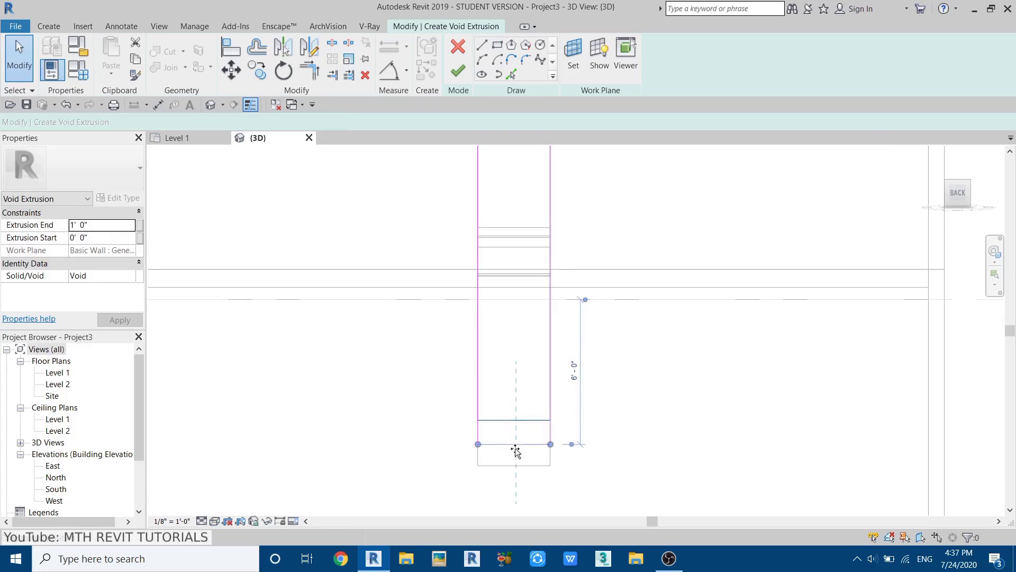
{"action": "left_click_drag", "start_coordinate": [515, 450], "coordinate": [515, 466]}
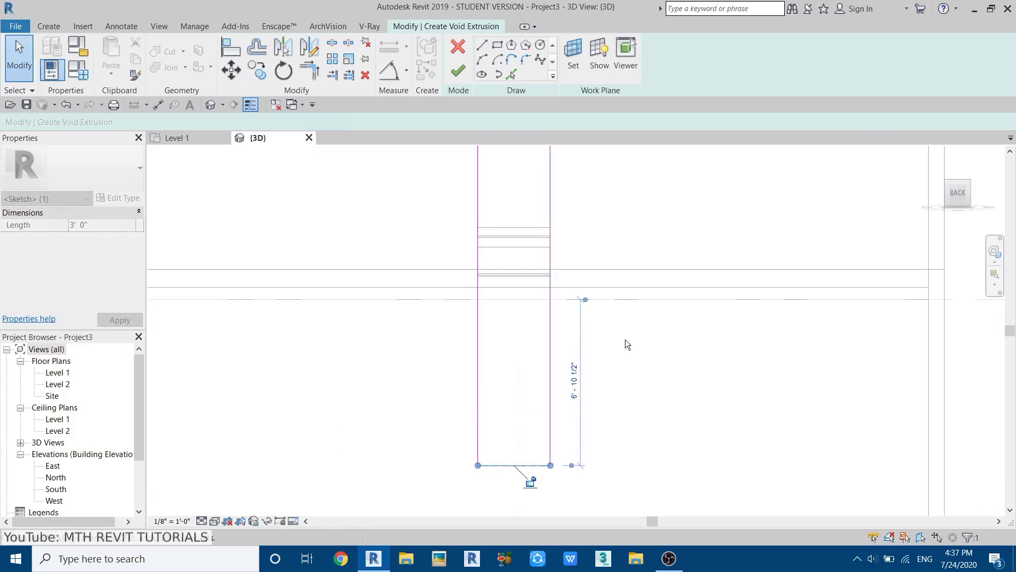
Finish the void extrusion with a depth of 1'-0" and show the 3D view in shaded style from the side.
{"action": "scroll", "coordinate": [497, 418], "scroll_direction": "down", "scroll_amount": 3}
{"action": "left_click", "coordinate": [497, 418]}
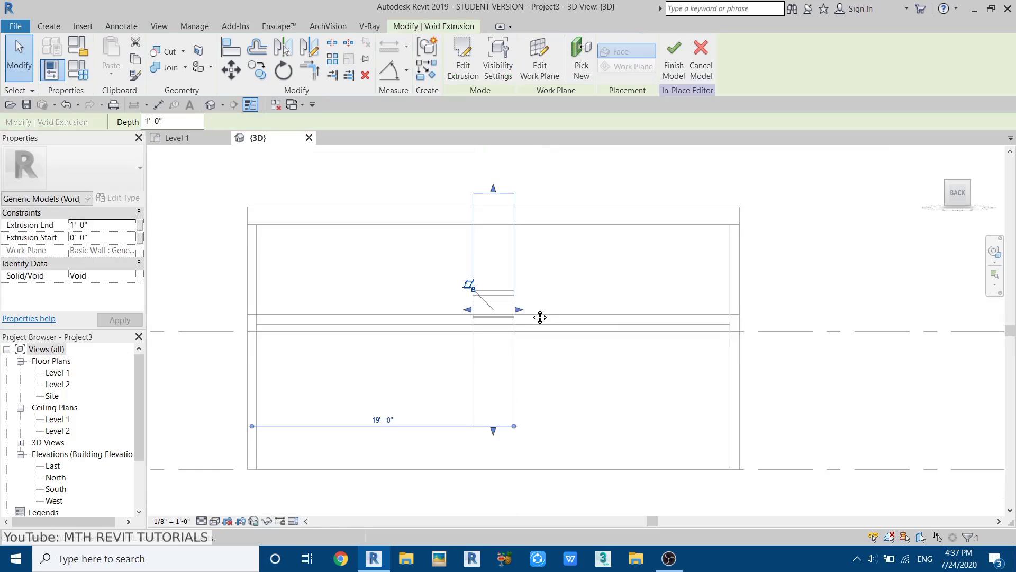
{"action": "mouse_move", "coordinate": [540, 317]}
{"action": "middle_mouse_down", "text": "shift"}
{"action": "mouse_move", "coordinate": [669, 370]}
{"action": "mouse_move", "coordinate": [645, 358]}
{"action": "middle_mouse_up", "text": "shift"}
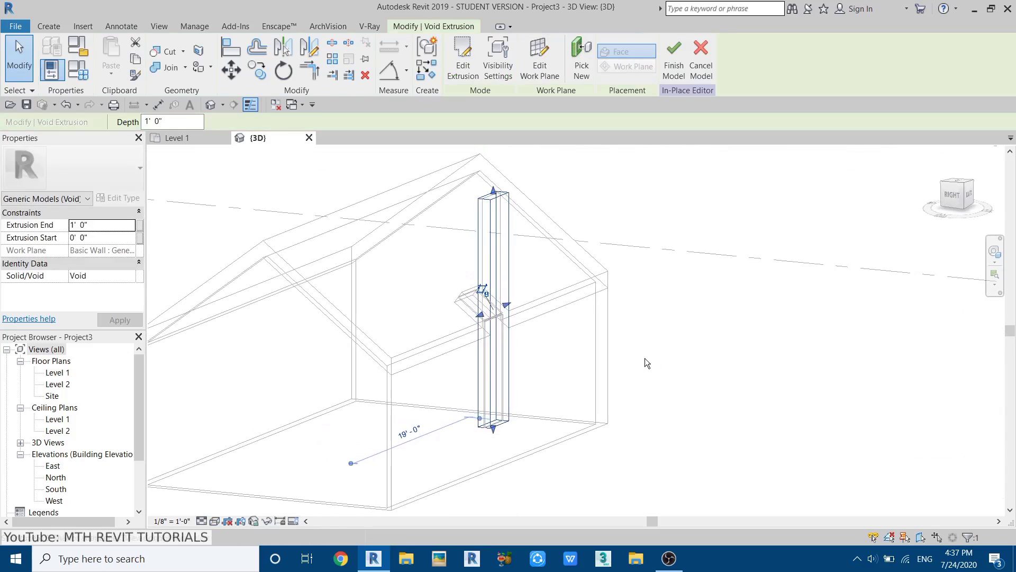
{"action": "key", "text": "s"}
{"action": "key", "text": "d"}
{"action": "middle_click_drag", "start_coordinate": [495, 344], "coordinate": [521, 370], "text": "shift"}
{"action": "scroll", "coordinate": [519, 252], "scroll_direction": "up", "scroll_amount": 3}
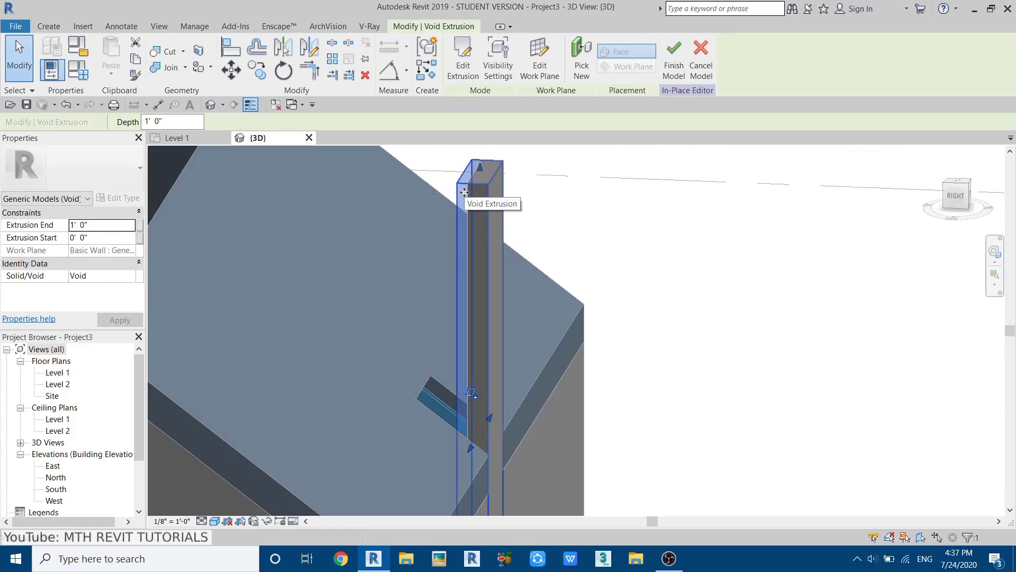
{"action": "scroll", "coordinate": [427, 427], "scroll_direction": "up", "scroll_amount": 3}
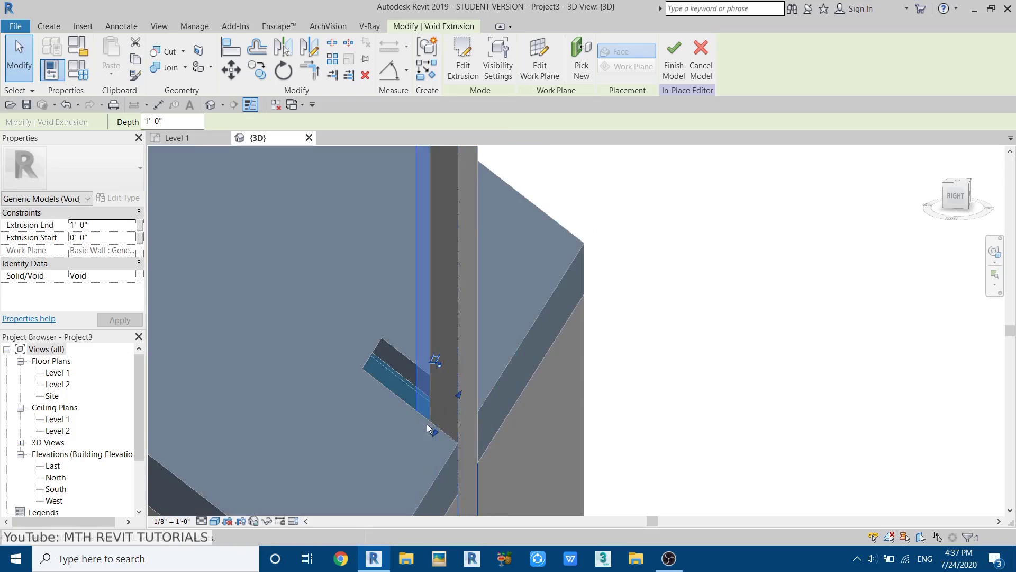
{"action": "scroll", "coordinate": [477, 418], "scroll_direction": "down", "scroll_amount": 4}
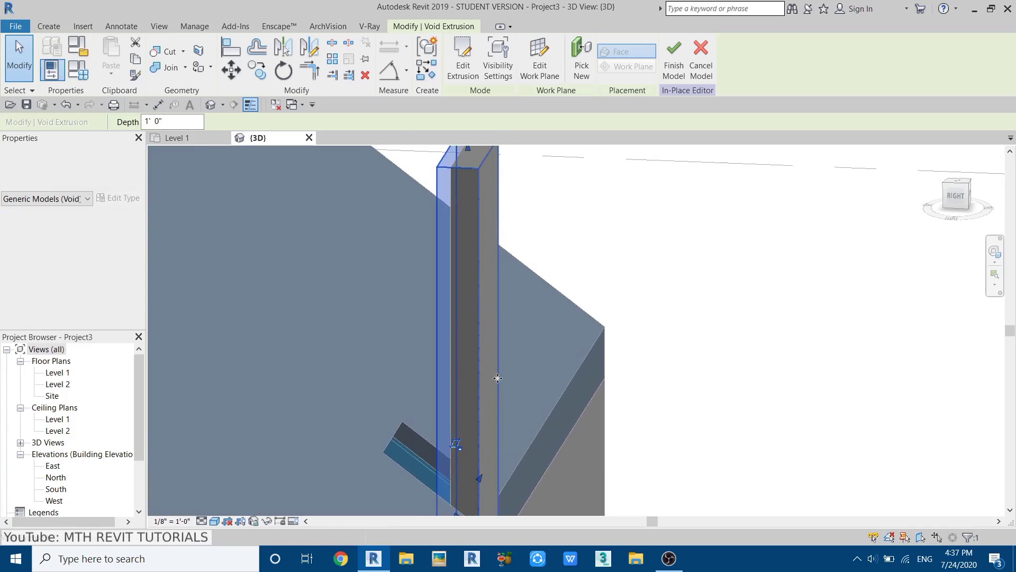
Stretch the void extrusion's outer face outward beyond the outside face of the back wall.
{"action": "left_click", "coordinate": [606, 241]}
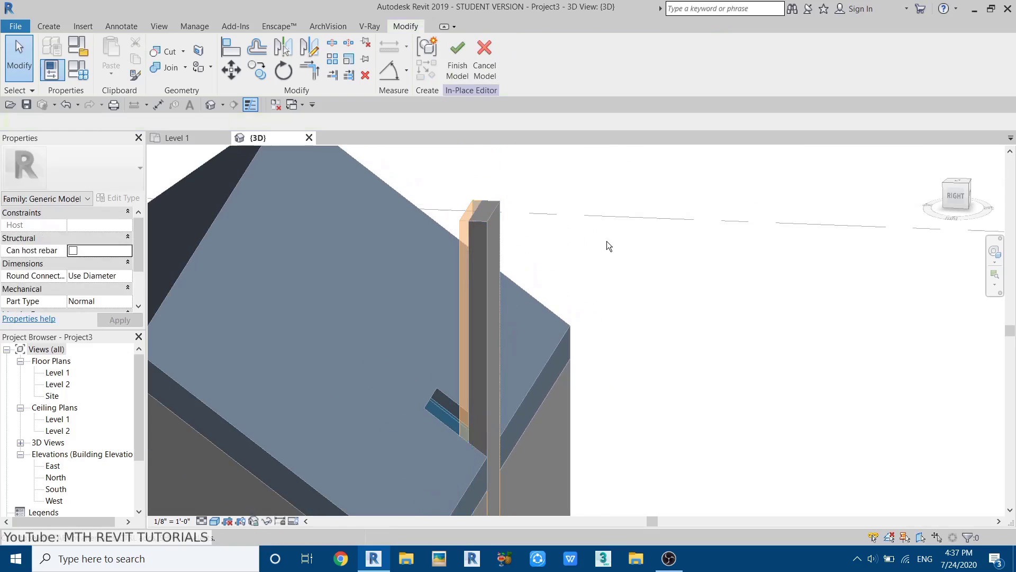
{"action": "left_click", "coordinate": [466, 220]}
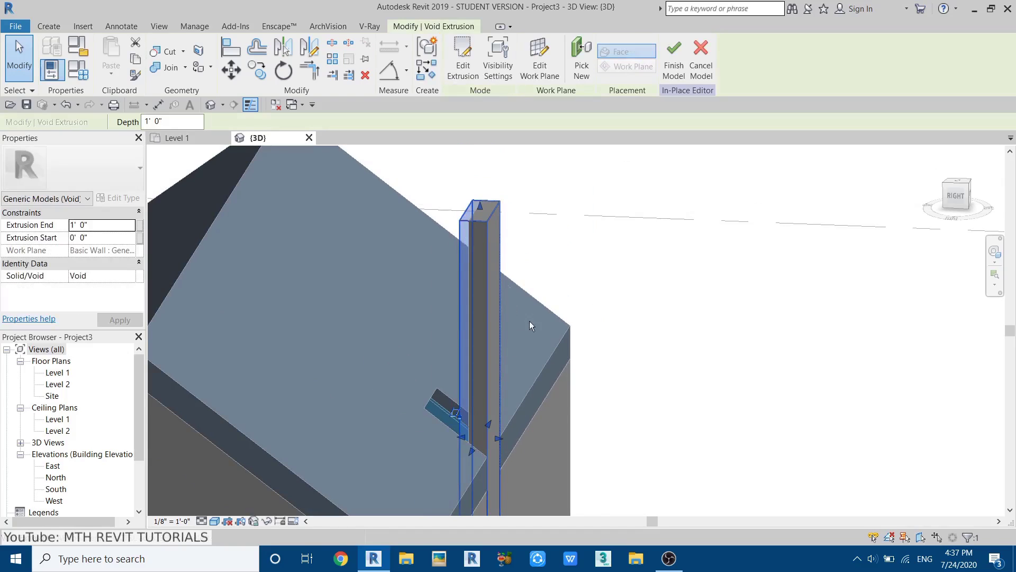
{"action": "scroll", "coordinate": [471, 439], "scroll_direction": "up", "scroll_amount": 3}
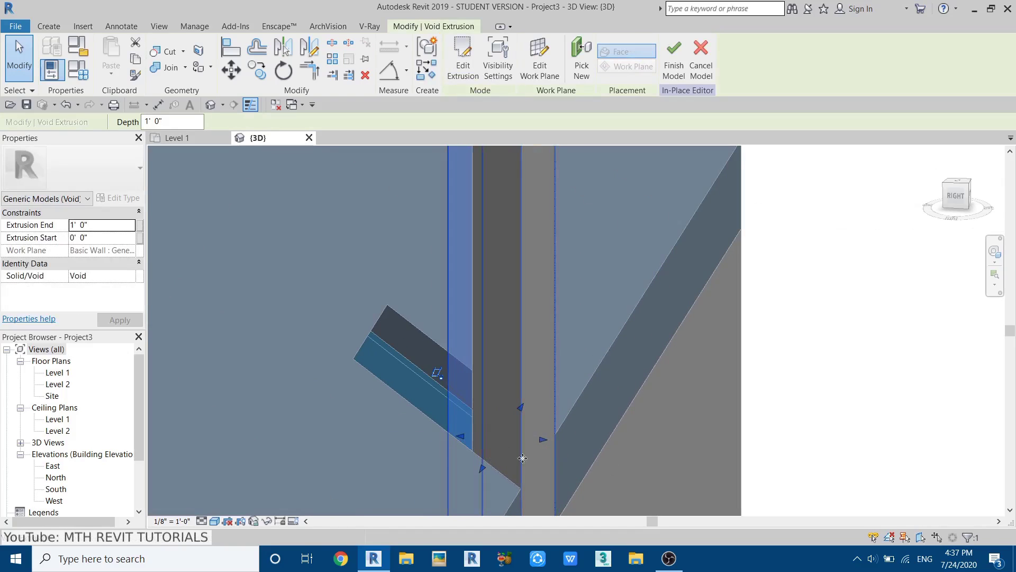
{"action": "left_click_drag", "start_coordinate": [542, 441], "coordinate": [604, 463]}
{"action": "left_click", "coordinate": [802, 376]}
{"action": "scroll", "coordinate": [677, 382], "scroll_direction": "down", "scroll_amount": 3}
{"action": "middle_click_drag", "start_coordinate": [648, 398], "coordinate": [573, 372], "text": "shift"}
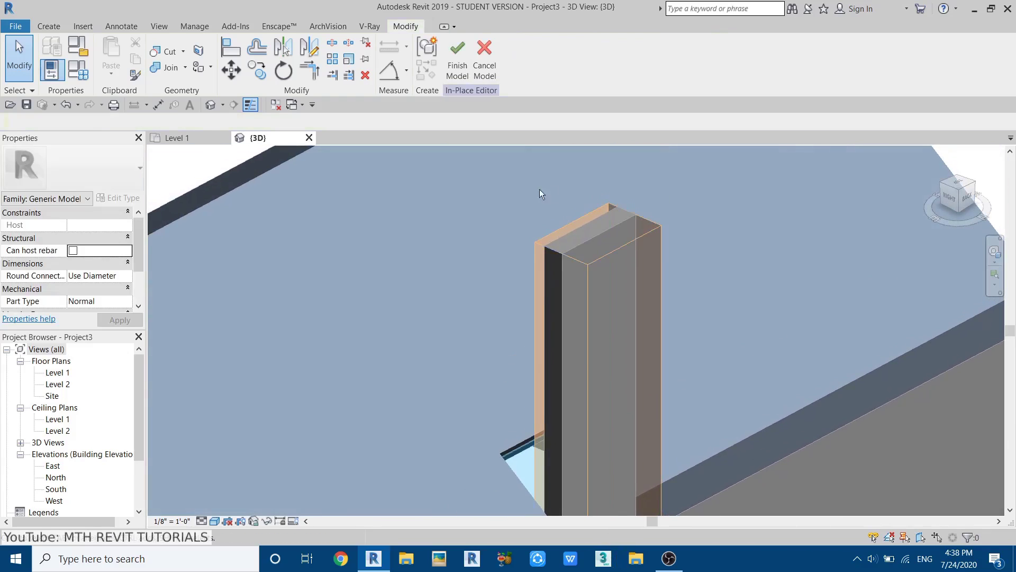
Cut the back wall with the void extrusion and inspect the opening around the glazing.
{"action": "left_click", "coordinate": [167, 53]}
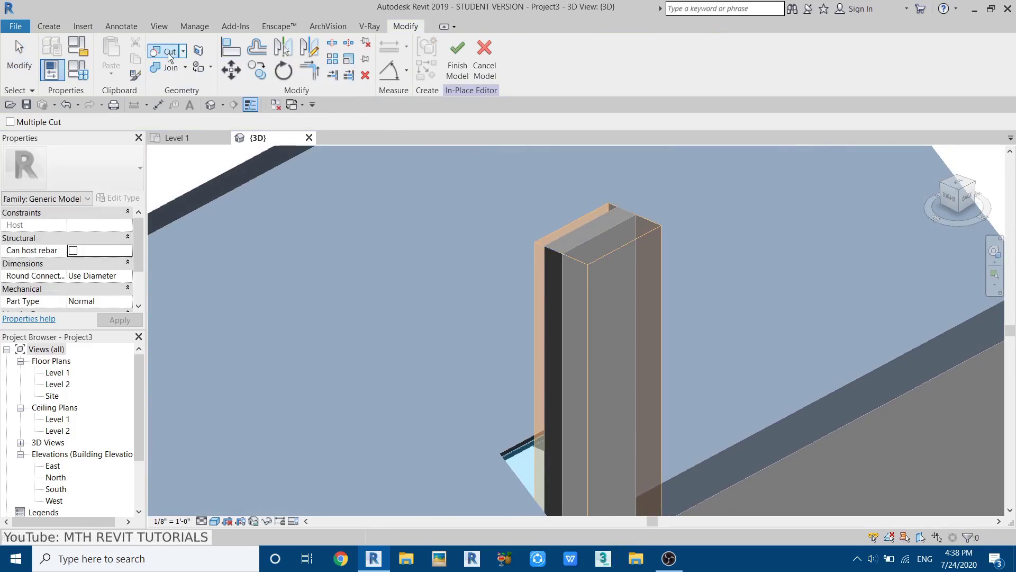
{"action": "left_click", "coordinate": [623, 254]}
{"action": "left_click", "coordinate": [586, 241]}
{"action": "scroll", "coordinate": [508, 219], "scroll_direction": "down", "scroll_amount": 3}
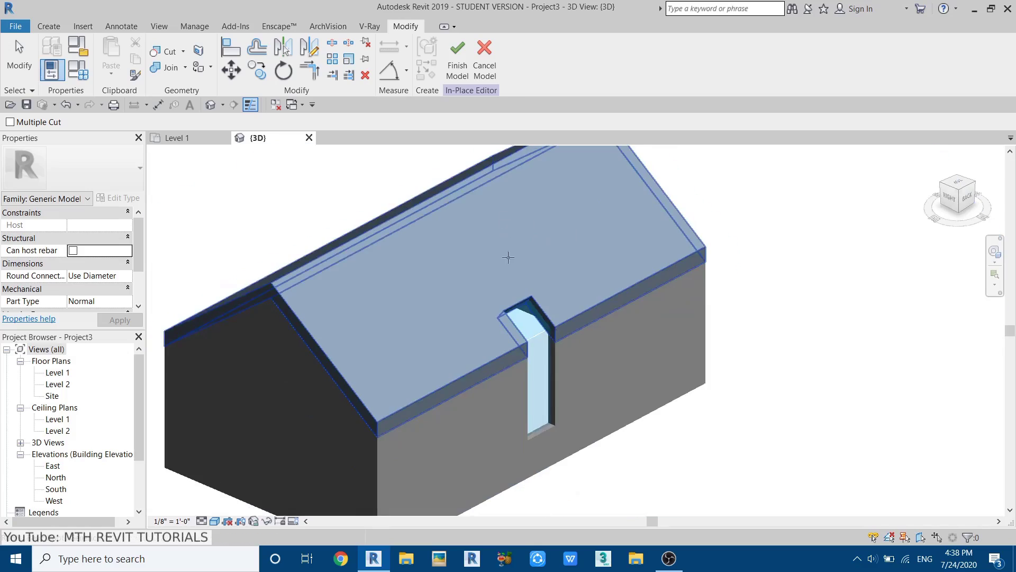
{"action": "scroll", "coordinate": [529, 334], "scroll_direction": "up", "scroll_amount": 2}
{"action": "middle_click_drag", "start_coordinate": [577, 445], "coordinate": [551, 436], "text": "shift"}
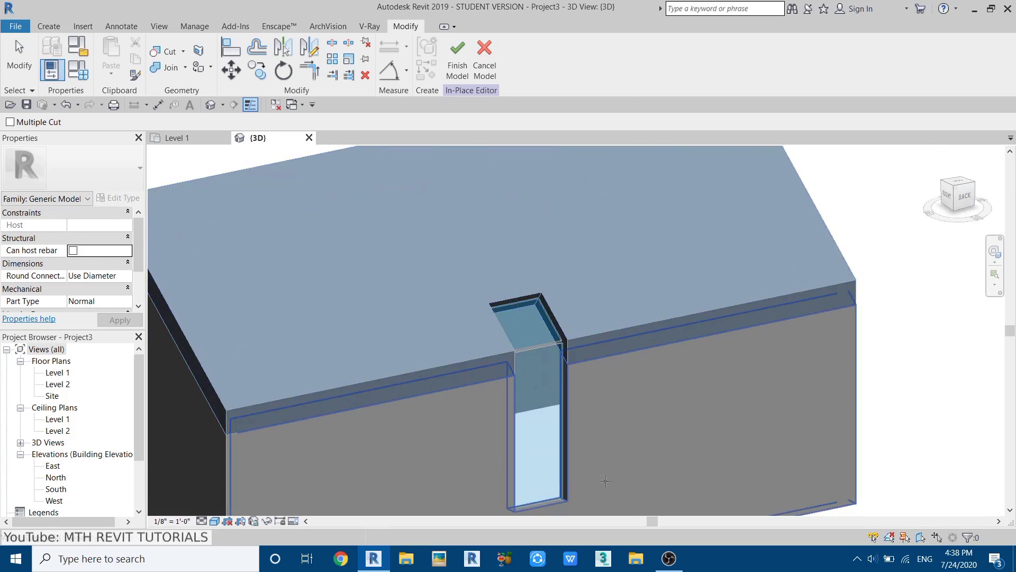
{"action": "scroll", "coordinate": [529, 444], "scroll_direction": "up", "scroll_amount": 4}
{"action": "scroll", "coordinate": [517, 316], "scroll_direction": "down", "scroll_amount": 3}
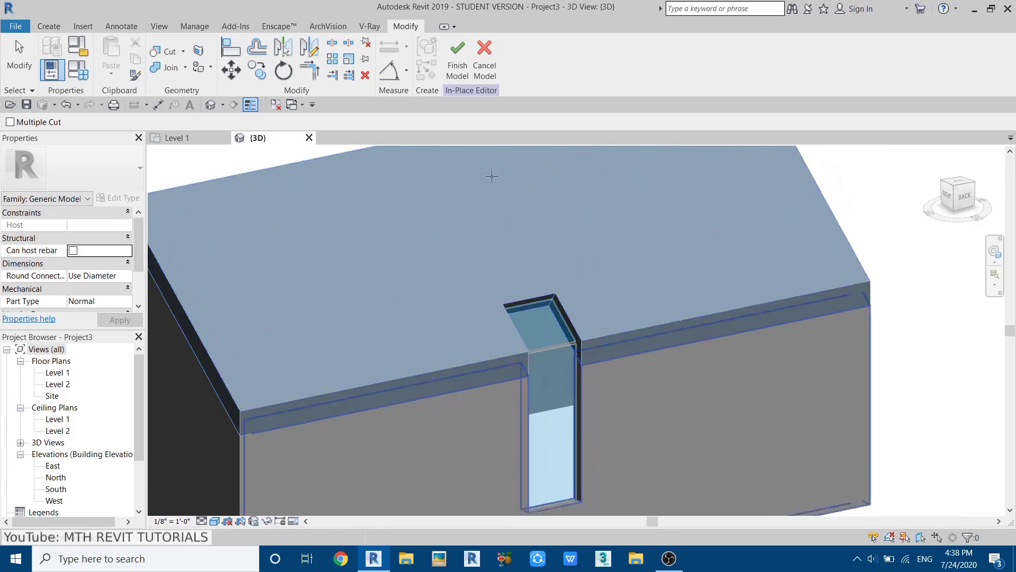
Finish the in-place model and look closely at the junction between roof and wall glazing.
{"action": "left_click", "coordinate": [466, 83]}
{"action": "left_click", "coordinate": [466, 81]}
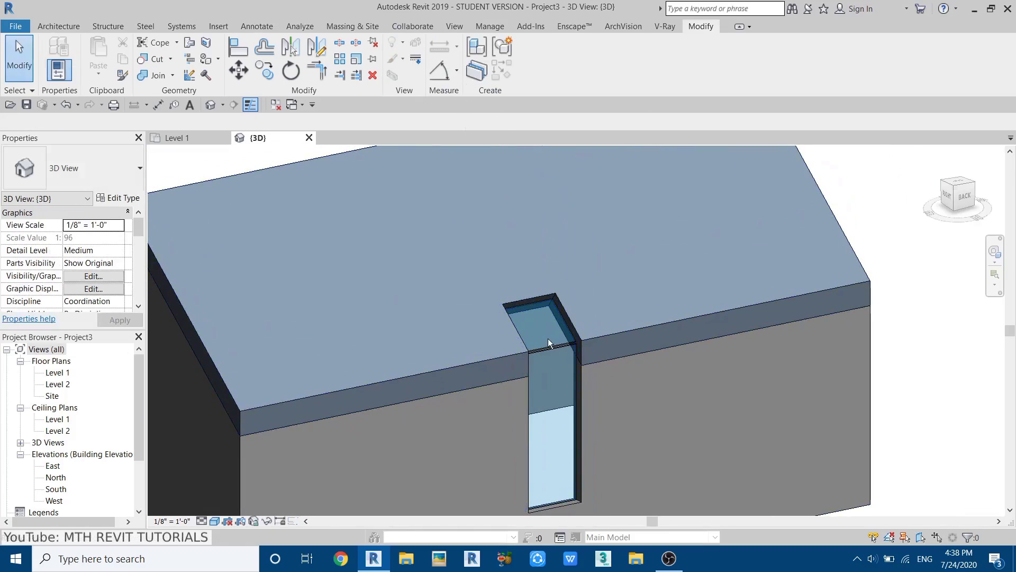
{"action": "scroll", "coordinate": [545, 339], "scroll_direction": "up", "scroll_amount": 4}
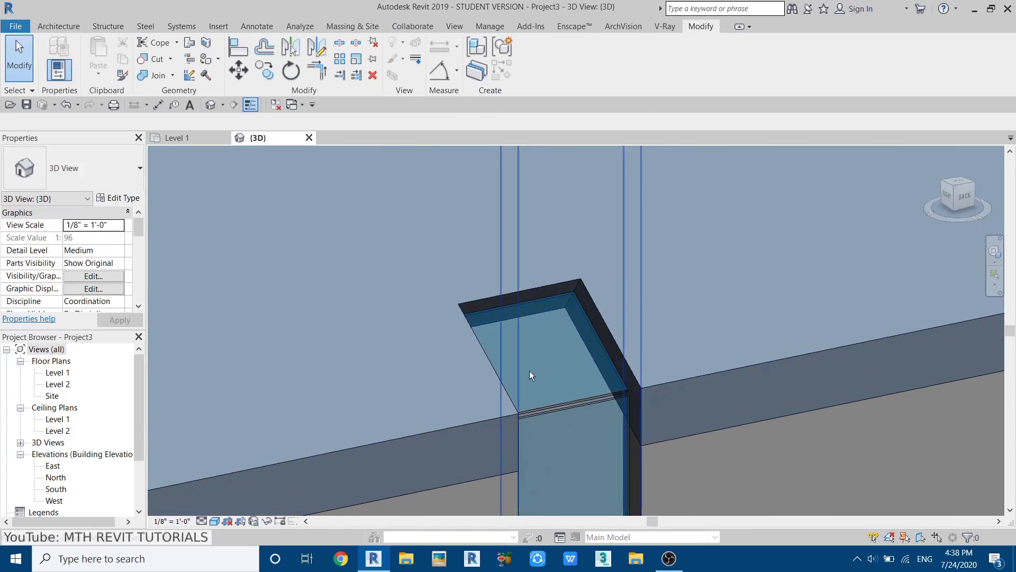
Place 2.5" x 5" rectangular mullions on all grid lines of the sloped glazing in the roof opening.
{"action": "left_click", "coordinate": [56, 28]}
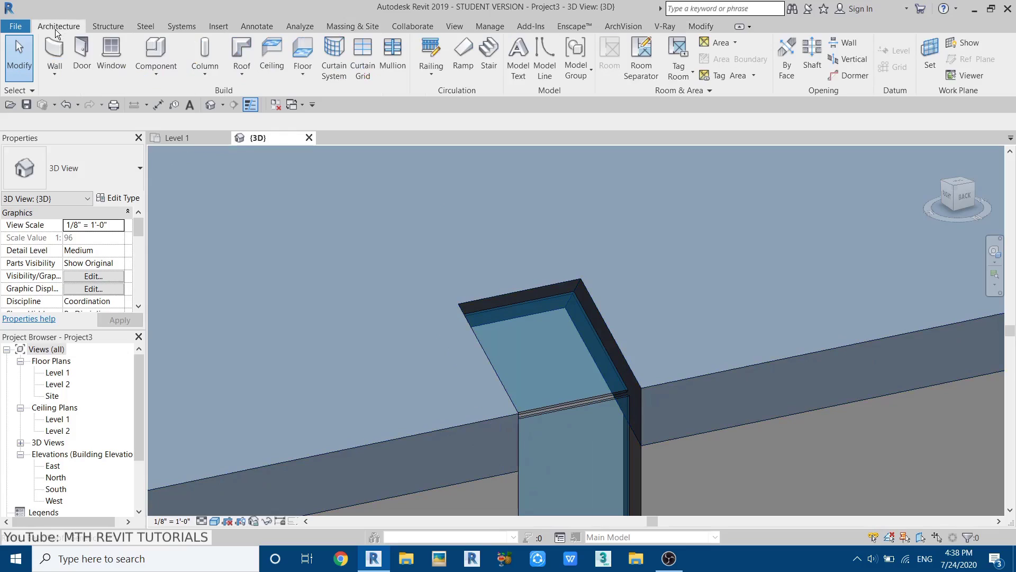
{"action": "left_click", "coordinate": [385, 69]}
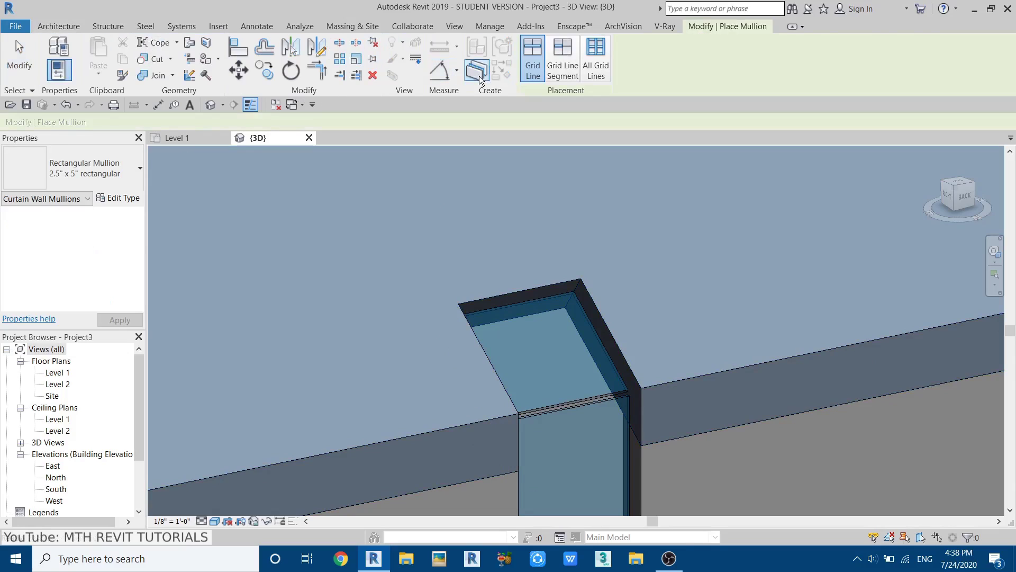
{"action": "left_click", "coordinate": [588, 74]}
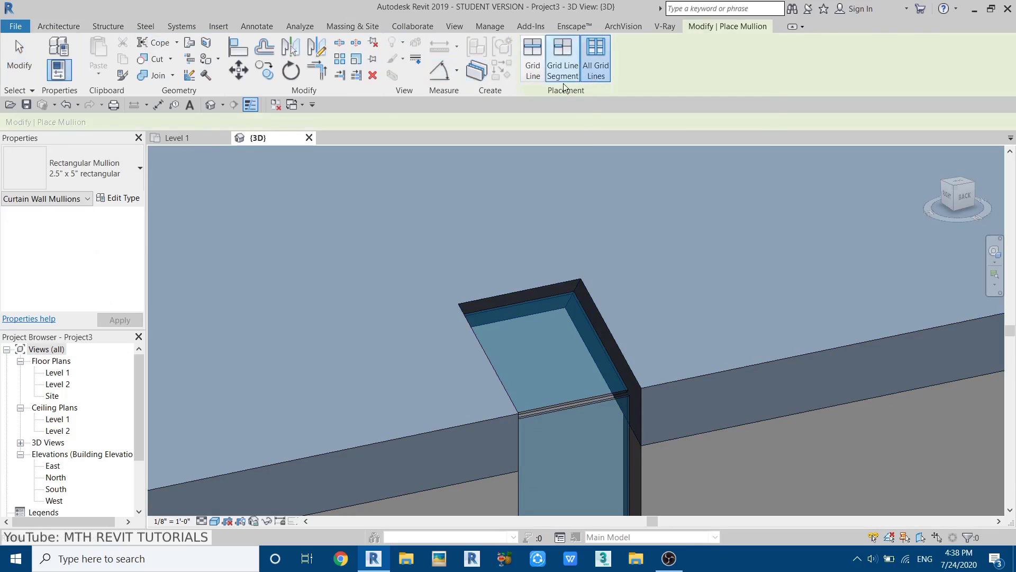
{"action": "left_click", "coordinate": [76, 177]}
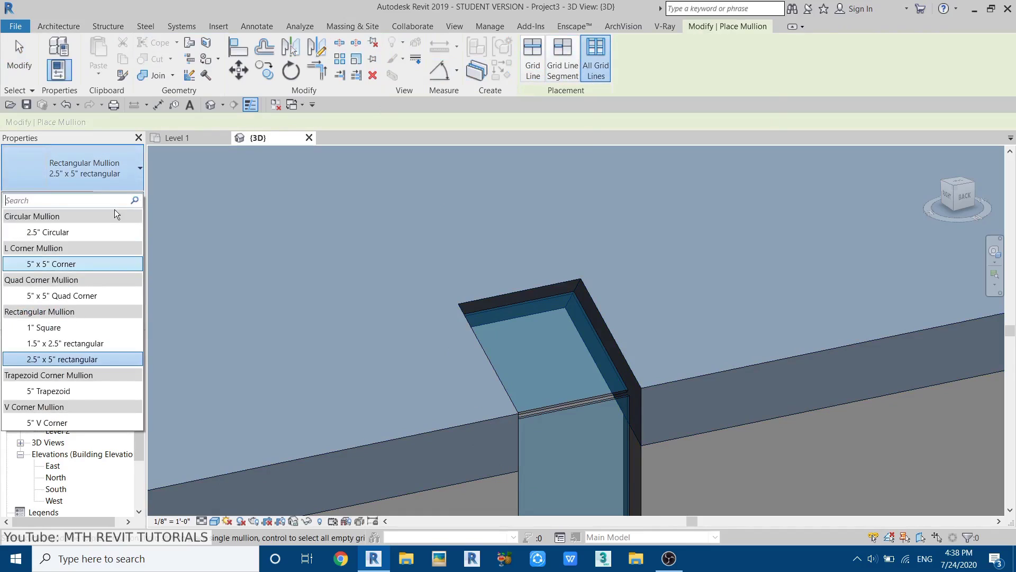
{"action": "left_click", "coordinate": [66, 364]}
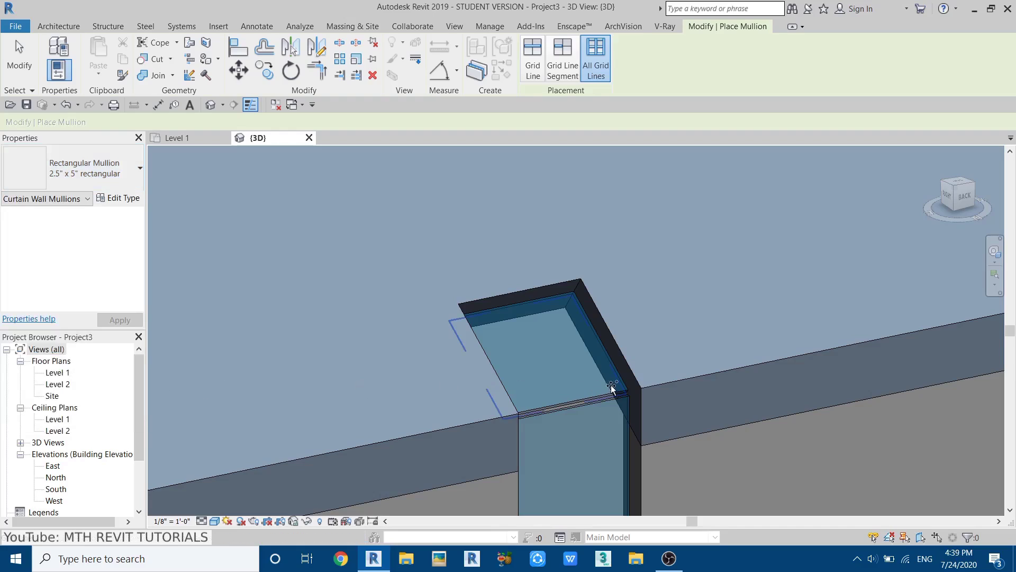
{"action": "left_click", "coordinate": [560, 343]}
{"action": "scroll", "coordinate": [458, 267], "scroll_direction": "up", "scroll_amount": 3}
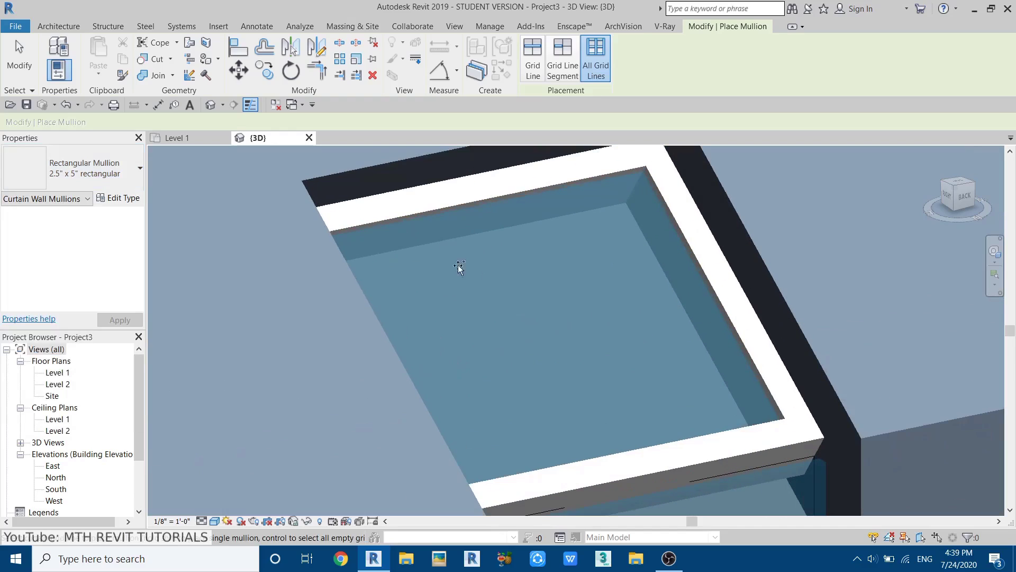
Place the same mullions on all grid lines of the vertical curtain wall and check the corner with the sloped glazing.
{"action": "scroll", "coordinate": [644, 295], "scroll_direction": "down", "scroll_amount": 3}
{"action": "scroll", "coordinate": [597, 245], "scroll_direction": "up", "scroll_amount": 4}
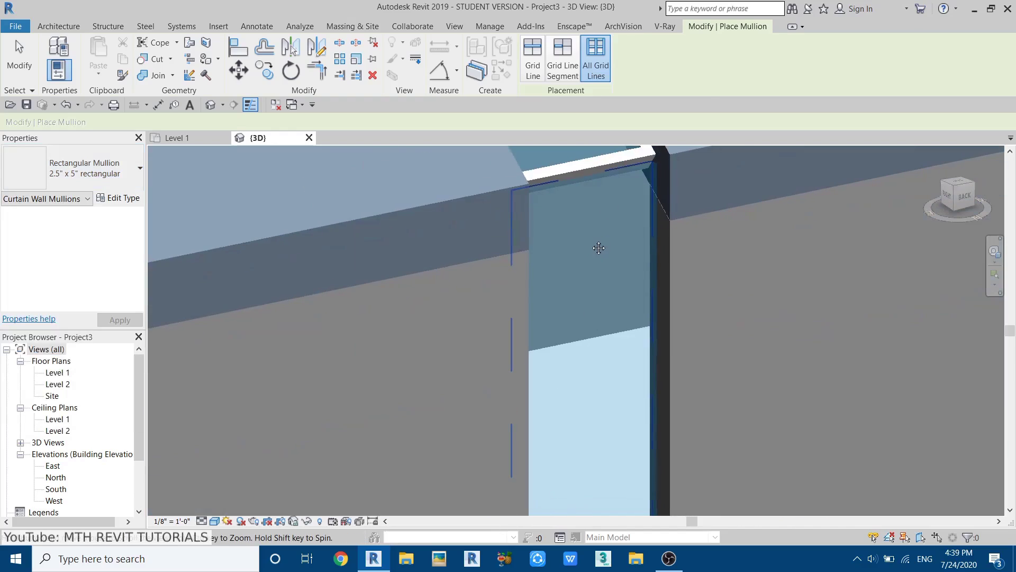
{"action": "scroll", "coordinate": [566, 310], "scroll_direction": "up", "scroll_amount": 1}
{"action": "left_click", "coordinate": [571, 310]}
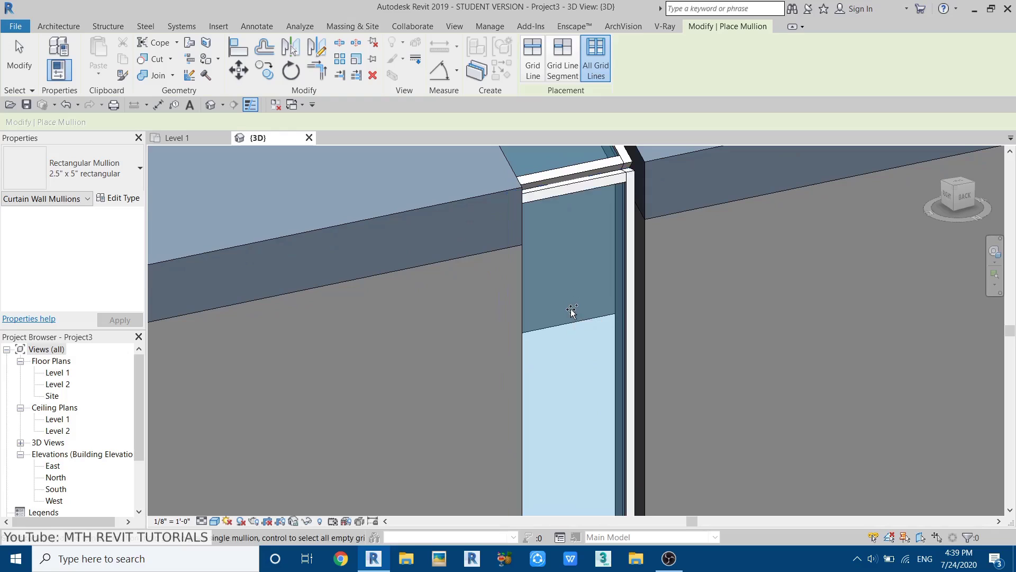
{"action": "scroll", "coordinate": [585, 419], "scroll_direction": "down", "scroll_amount": 3}
{"action": "scroll", "coordinate": [596, 381], "scroll_direction": "up", "scroll_amount": 5}
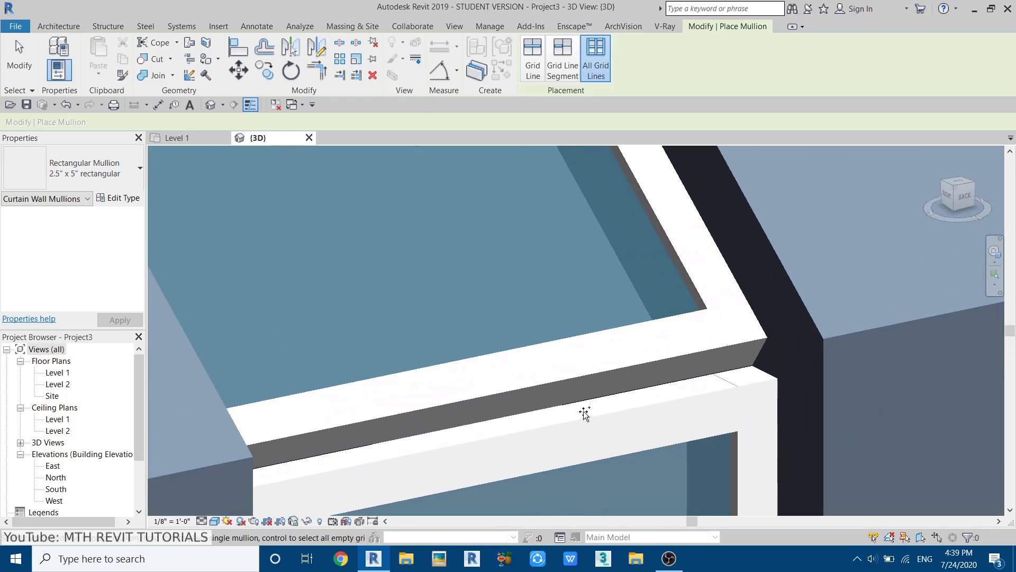
Examine the gap between the roof and wall mullions from several angles and end mullion placement.
{"action": "scroll", "coordinate": [381, 438], "scroll_direction": "down", "scroll_amount": 3}
{"action": "middle_click_drag", "start_coordinate": [527, 451], "coordinate": [610, 426], "text": "shift"}
{"action": "scroll", "coordinate": [524, 407], "scroll_direction": "up", "scroll_amount": 3}
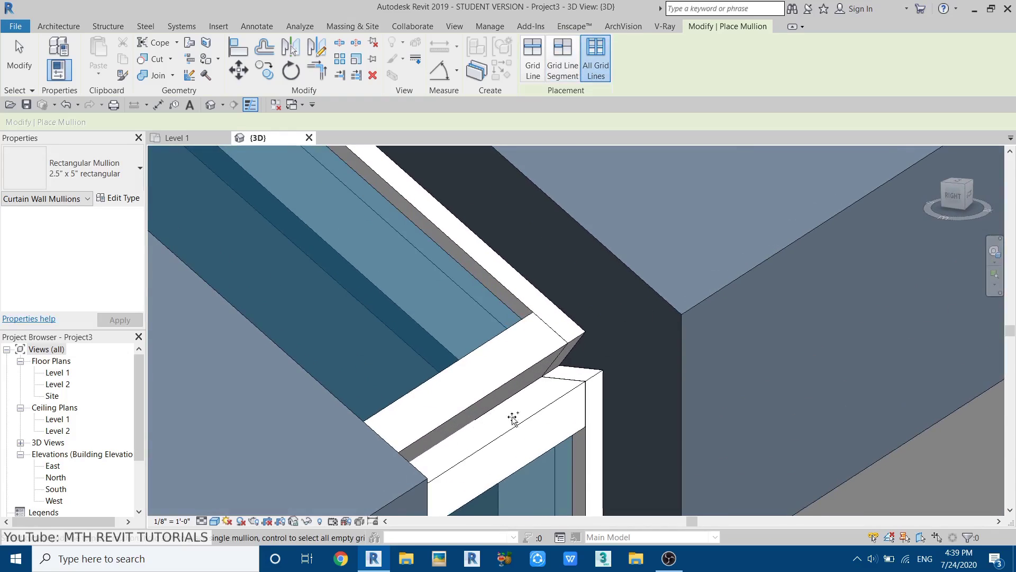
{"action": "scroll", "coordinate": [513, 417], "scroll_direction": "down", "scroll_amount": 3}
{"action": "middle_click_drag", "start_coordinate": [513, 417], "coordinate": [527, 370], "text": "shift"}
{"action": "scroll", "coordinate": [413, 373], "scroll_direction": "up", "scroll_amount": 3}
{"action": "scroll", "coordinate": [350, 344], "scroll_direction": "down", "scroll_amount": 3}
{"action": "right_click", "coordinate": [657, 198]}
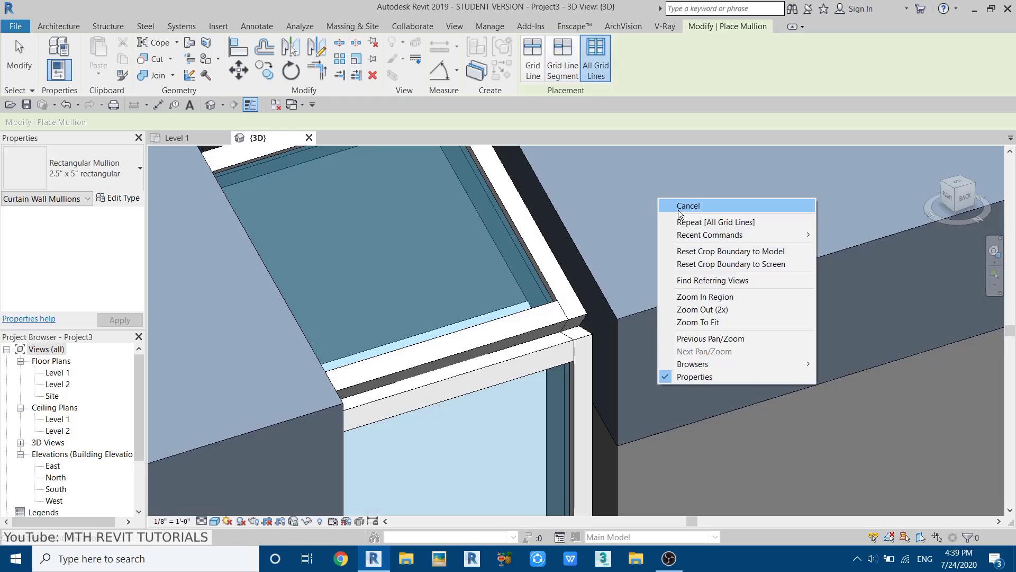
{"action": "left_click", "coordinate": [680, 208]}
Start a new in-place model in the Generic Models category and accept its default name.
{"action": "left_click", "coordinate": [148, 75]}
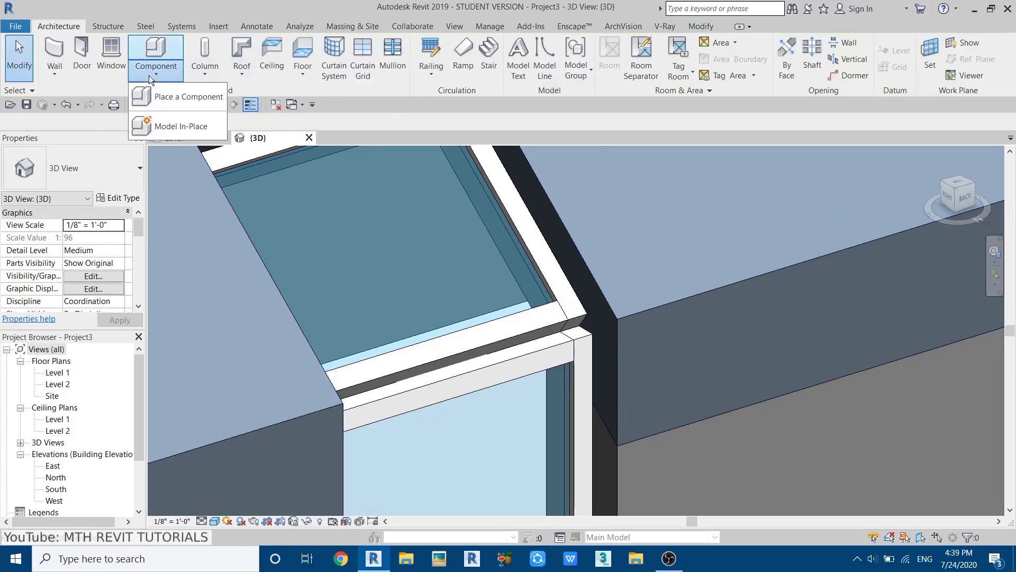
{"action": "left_click", "coordinate": [167, 126]}
{"action": "left_click", "coordinate": [306, 243]}
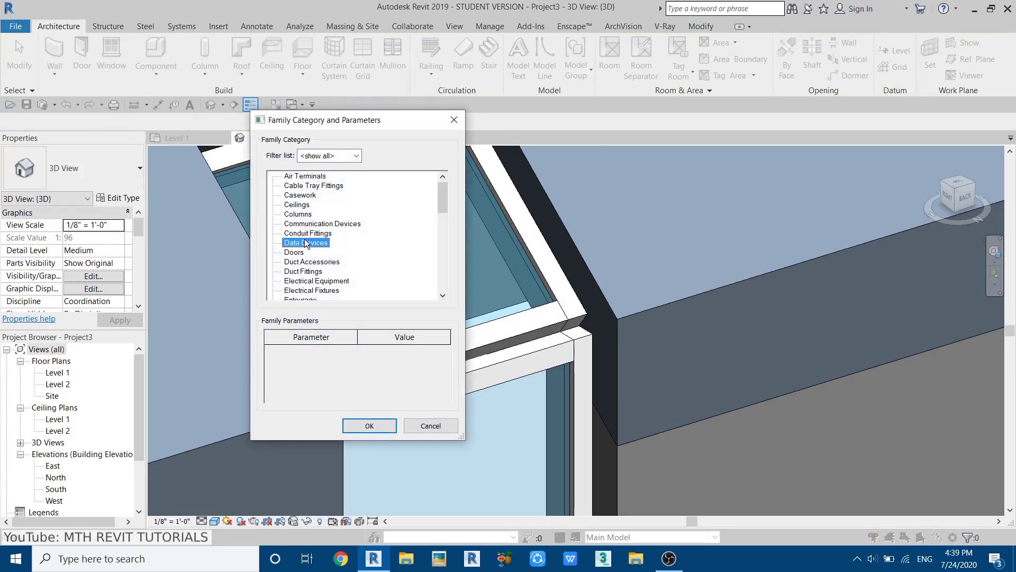
{"action": "scroll", "coordinate": [268, 258], "scroll_direction": "down", "scroll_amount": 2}
{"action": "left_click", "coordinate": [326, 280]}
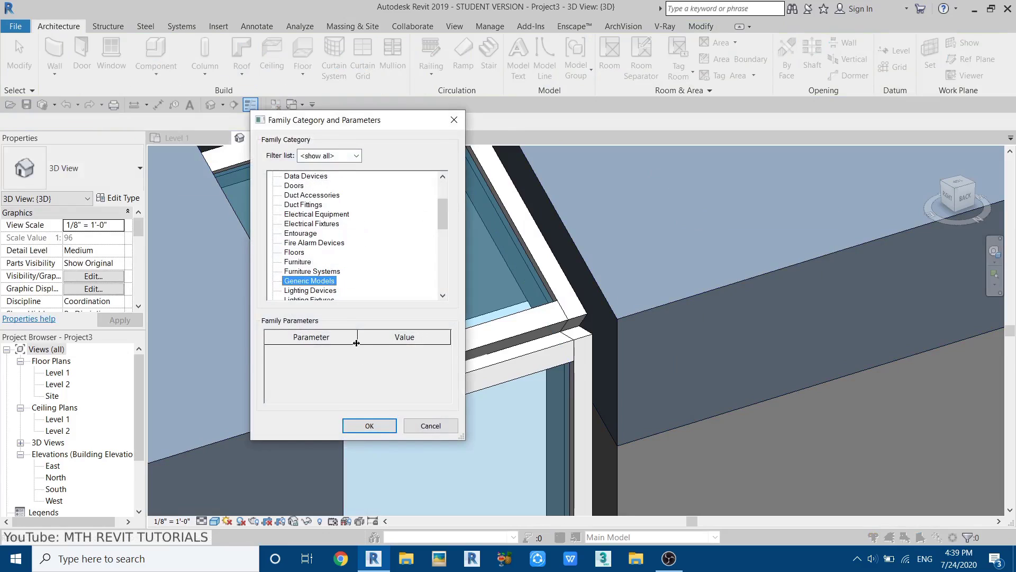
{"action": "left_click", "coordinate": [378, 426]}
{"action": "left_click", "coordinate": [345, 284]}
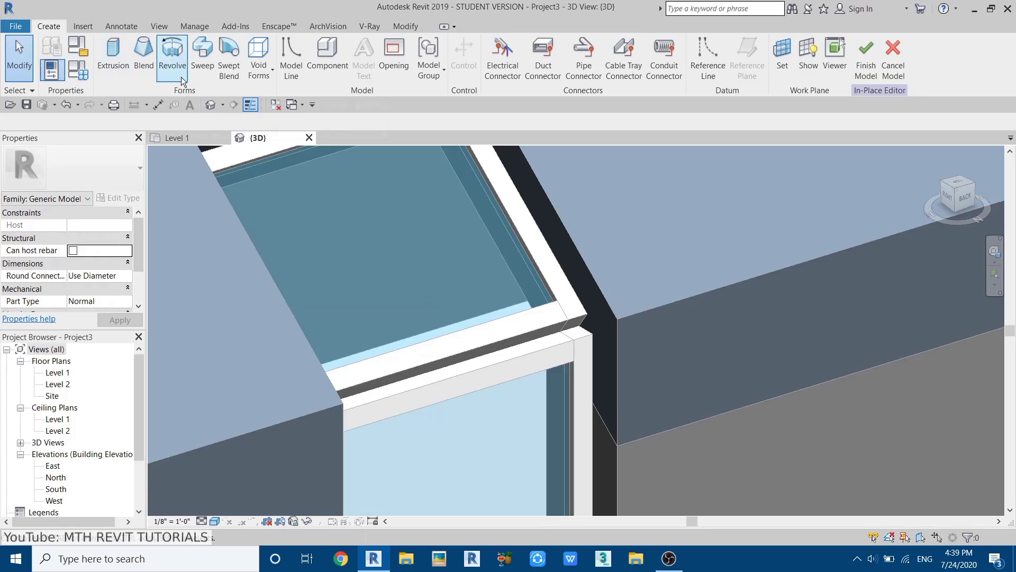
Start a sweep and pick the outer top edges of the wall glazing's mullions as its path, including the end pieces.
{"action": "left_click", "coordinate": [202, 71]}
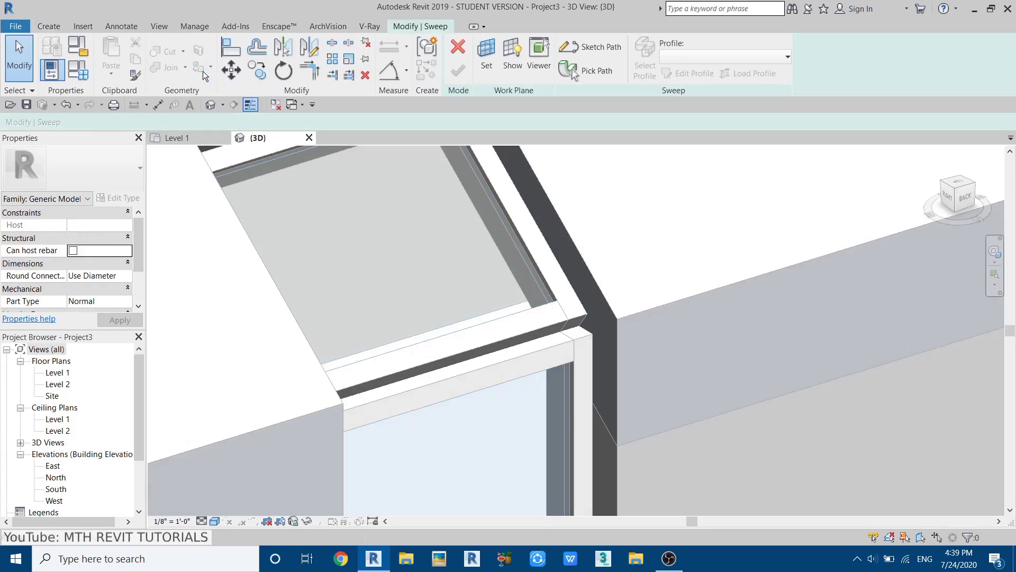
{"action": "left_click", "coordinate": [597, 71]}
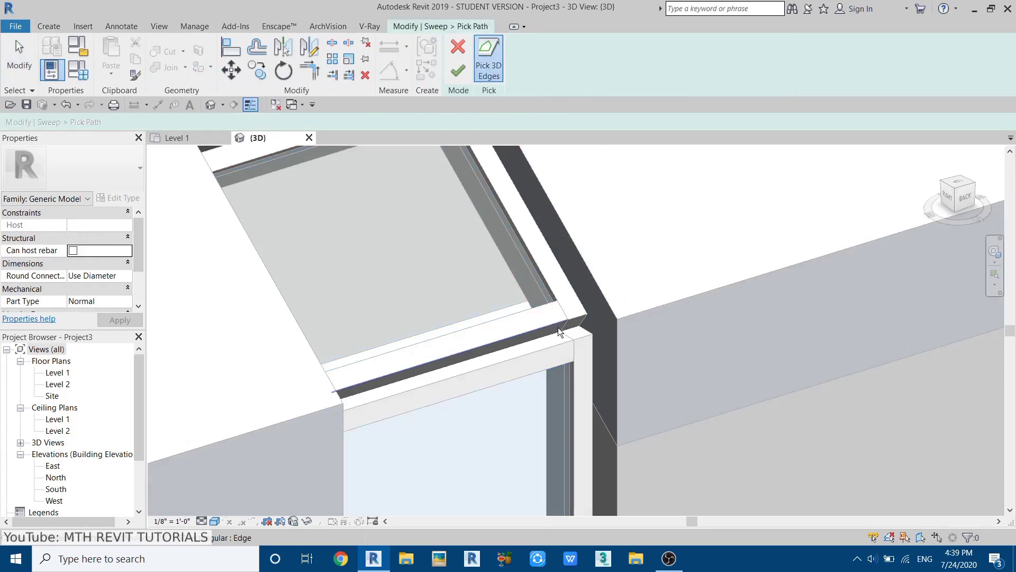
{"action": "scroll", "coordinate": [565, 359], "scroll_direction": "up", "scroll_amount": 4}
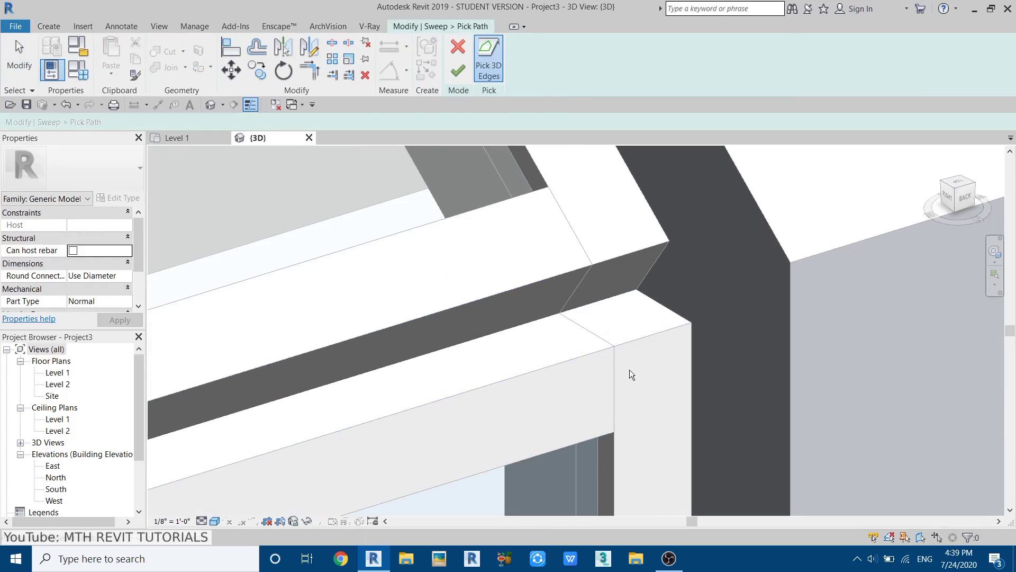
{"action": "left_click", "coordinate": [639, 341]}
{"action": "left_click", "coordinate": [547, 374]}
{"action": "middle_click_drag", "start_coordinate": [547, 374], "coordinate": [365, 347], "text": "shift"}
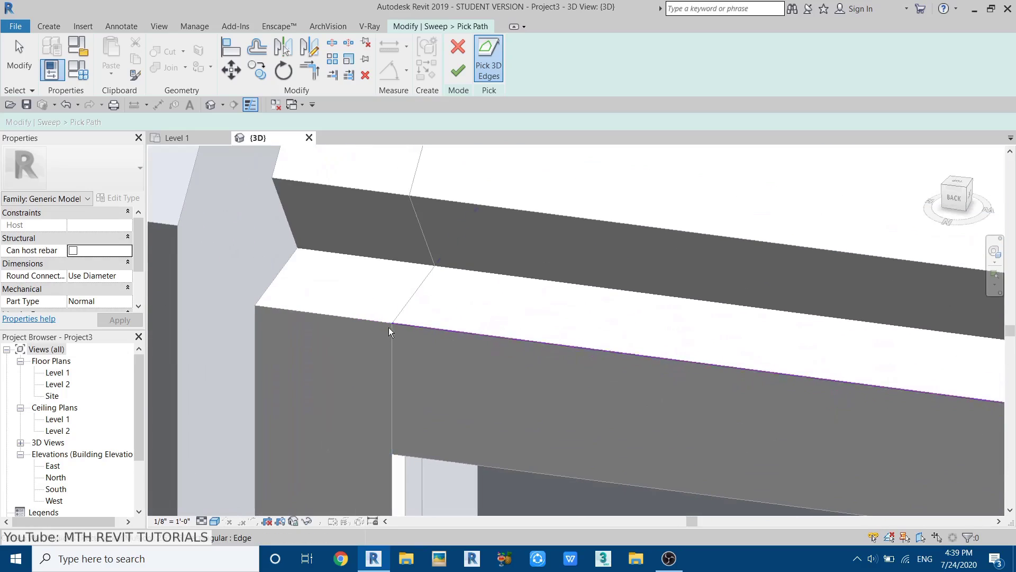
{"action": "left_click", "coordinate": [313, 316]}
Show the roof-to-wall junction in wireframe from the right side and finish the sweep path.
{"action": "middle_click_drag", "start_coordinate": [312, 316], "coordinate": [530, 310], "text": "shift"}
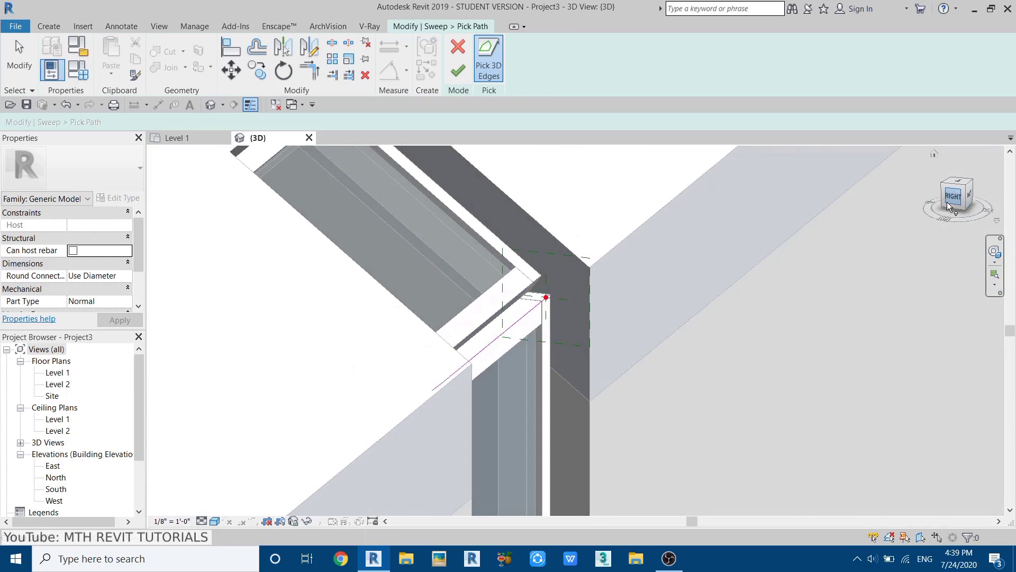
{"action": "left_click", "coordinate": [952, 197]}
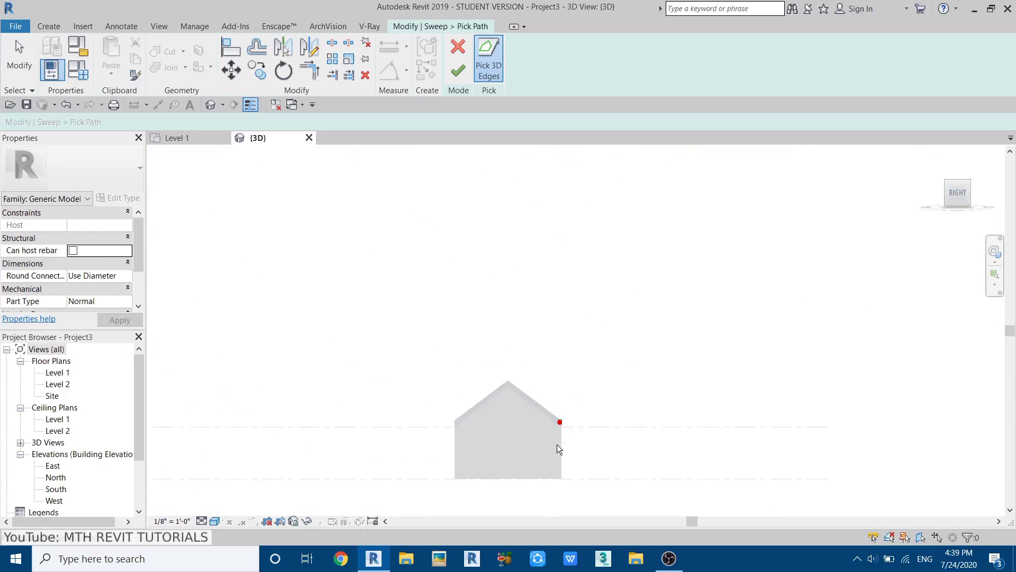
{"action": "scroll", "coordinate": [556, 445], "scroll_direction": "up", "scroll_amount": 6}
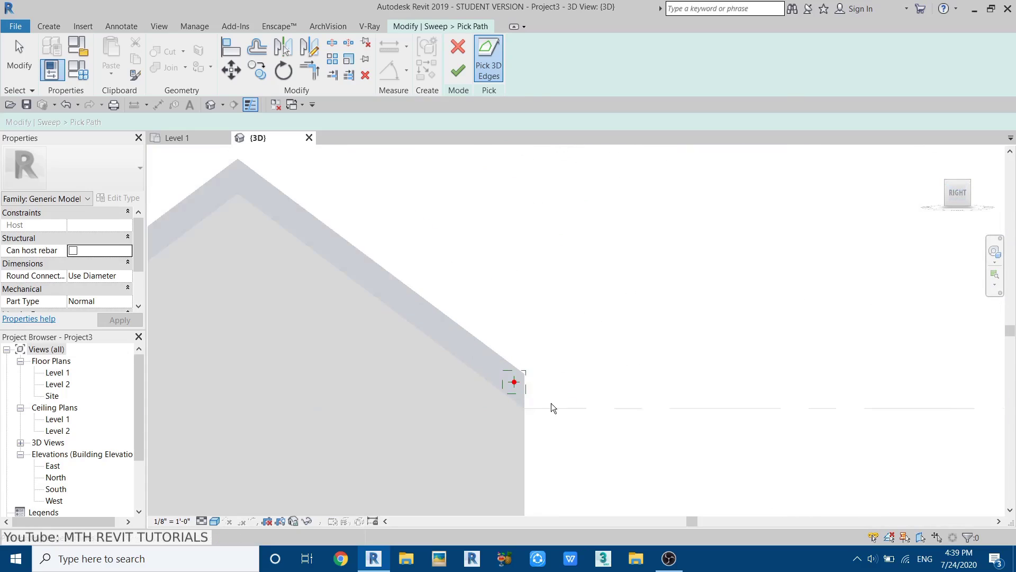
{"action": "left_click", "coordinate": [214, 522]}
{"action": "left_click", "coordinate": [256, 443]}
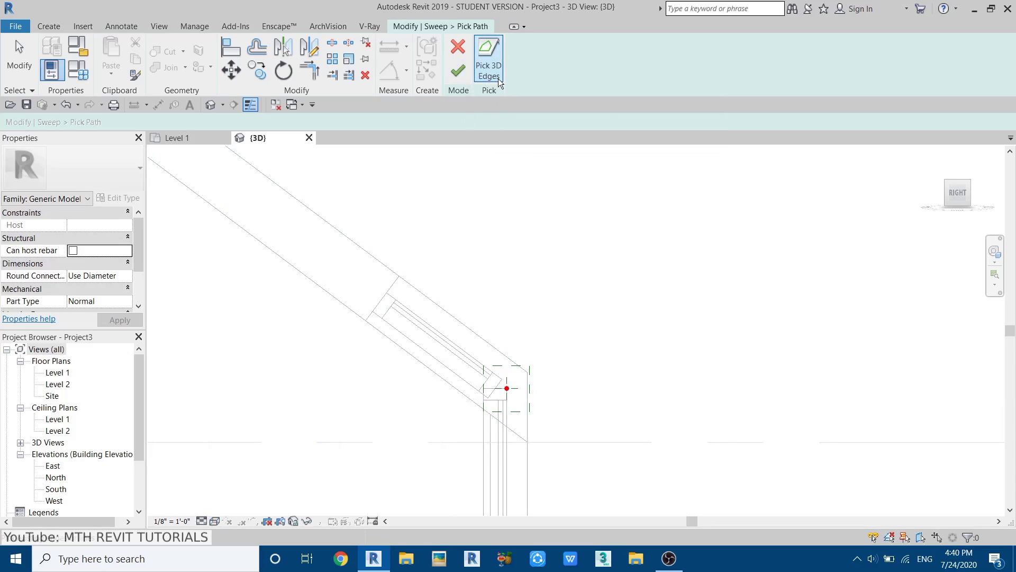
{"action": "left_click", "coordinate": [460, 72]}
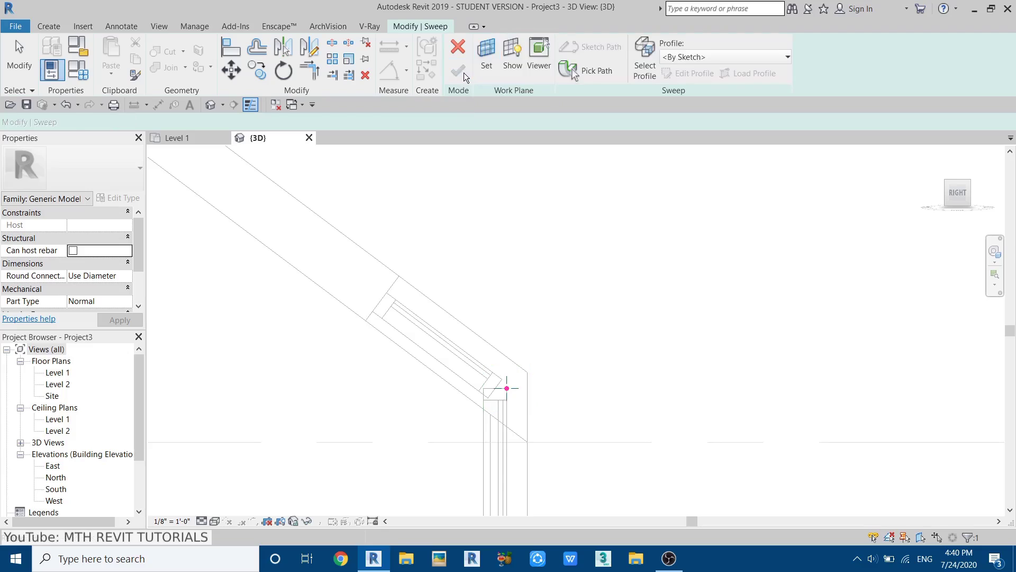
Edit the sweep profile by picking the wall mullion's top and outer lines and the roof mullion's end and upper lines.
{"action": "left_click", "coordinate": [680, 74]}
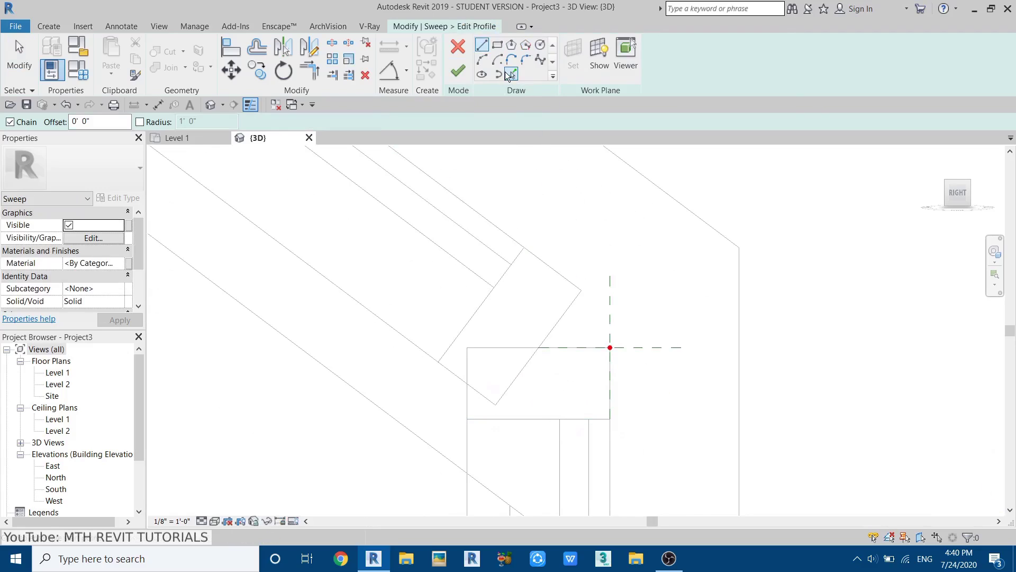
{"action": "left_click", "coordinate": [509, 75]}
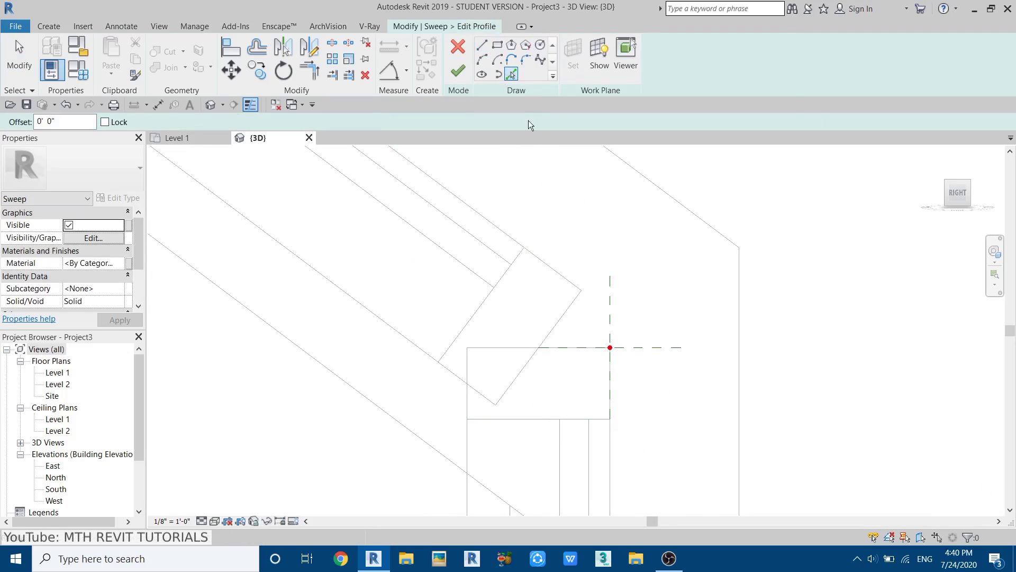
{"action": "left_click", "coordinate": [569, 347]}
{"action": "left_click", "coordinate": [564, 313]}
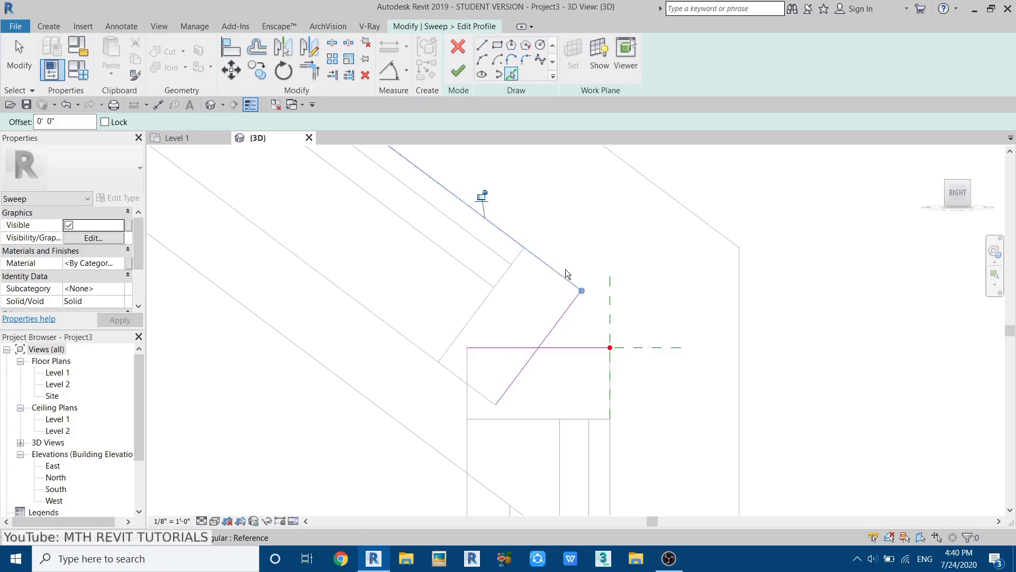
{"action": "scroll", "coordinate": [597, 283], "scroll_direction": "up", "scroll_amount": 3}
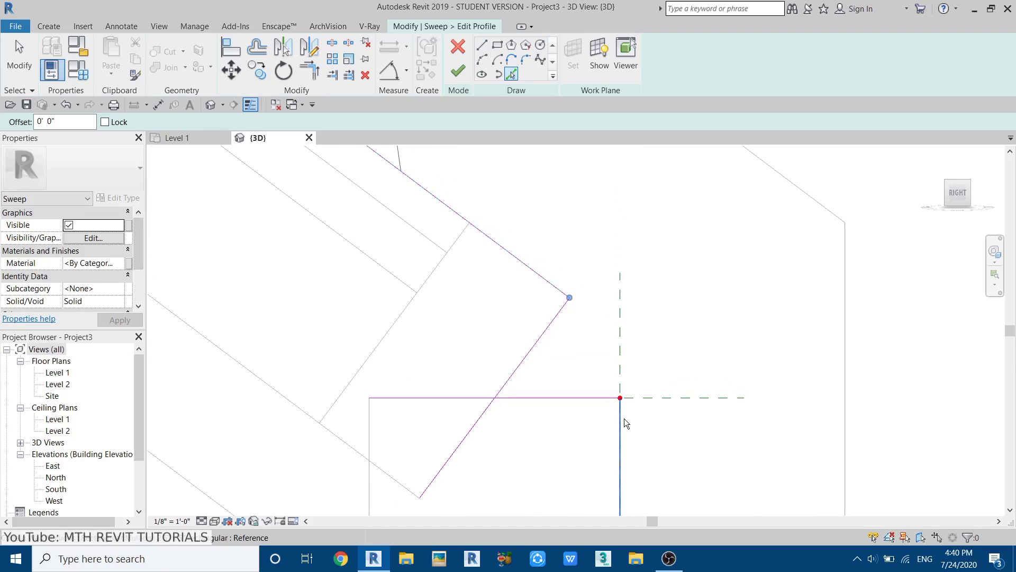
{"action": "left_click", "coordinate": [623, 432]}
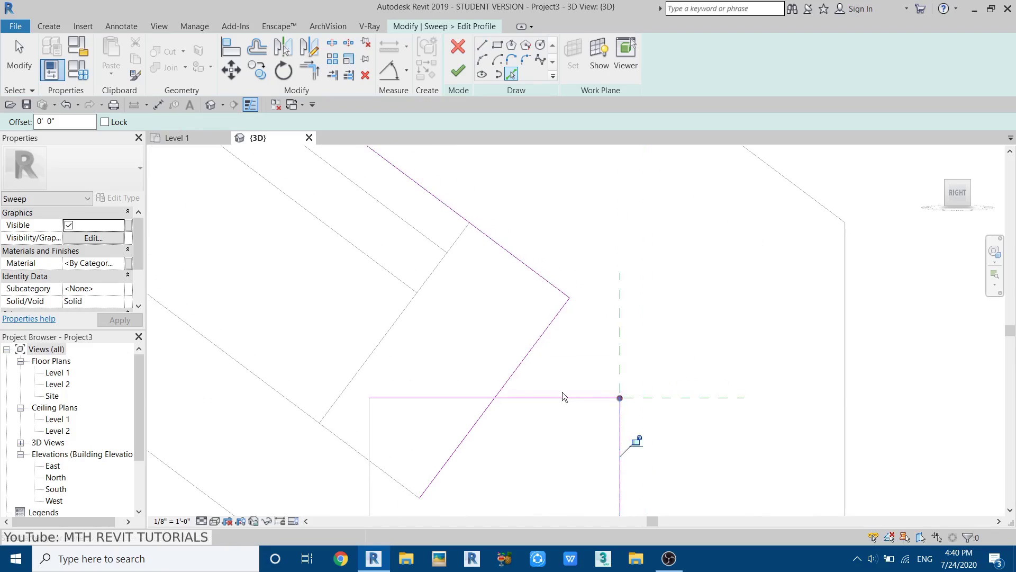
Trim the picked lines to corners so they form a closed four-sided profile filling the gap between the two mullions.
{"action": "key", "text": "Escape"}
{"action": "key", "text": "t"}
{"action": "key", "text": "r"}
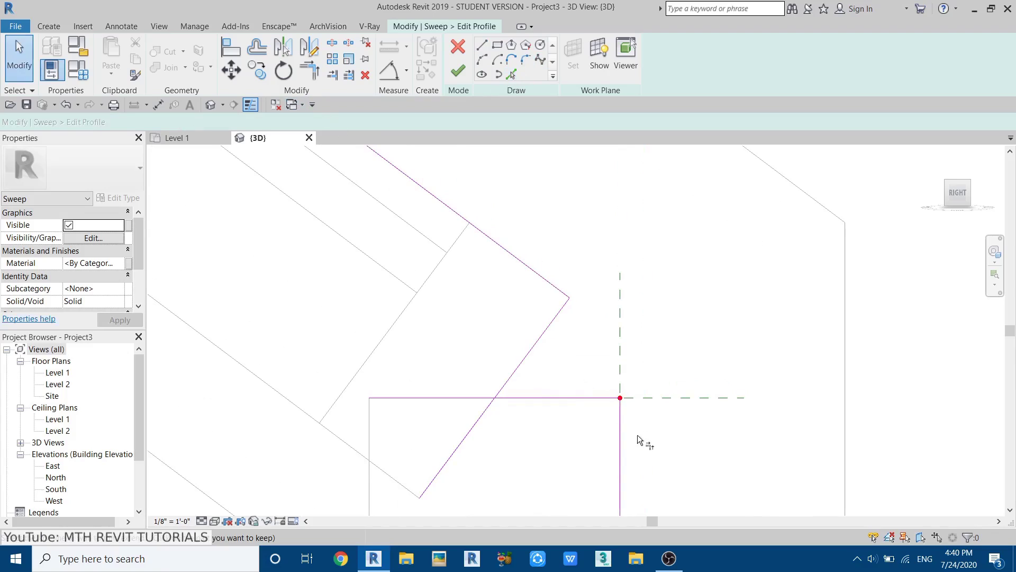
{"action": "left_click", "coordinate": [623, 432]}
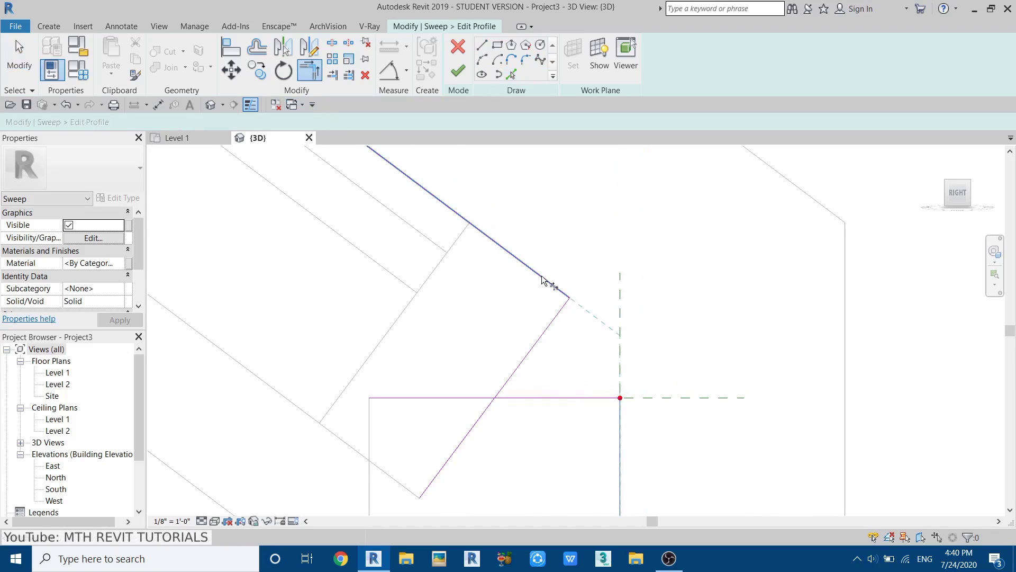
{"action": "left_click", "coordinate": [555, 324]}
{"action": "left_click", "coordinate": [595, 317]}
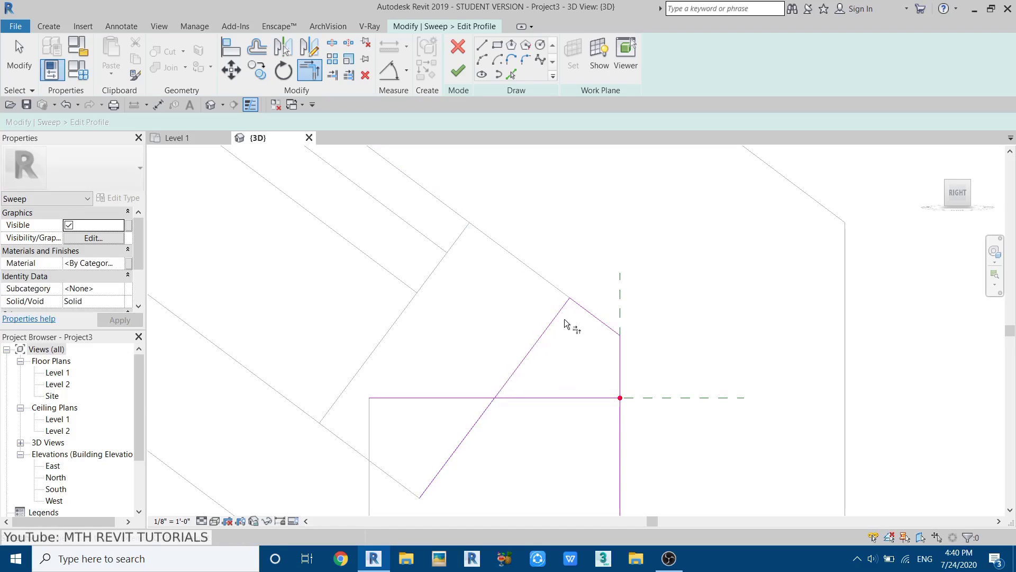
{"action": "left_click", "coordinate": [508, 379]}
{"action": "left_click", "coordinate": [538, 398]}
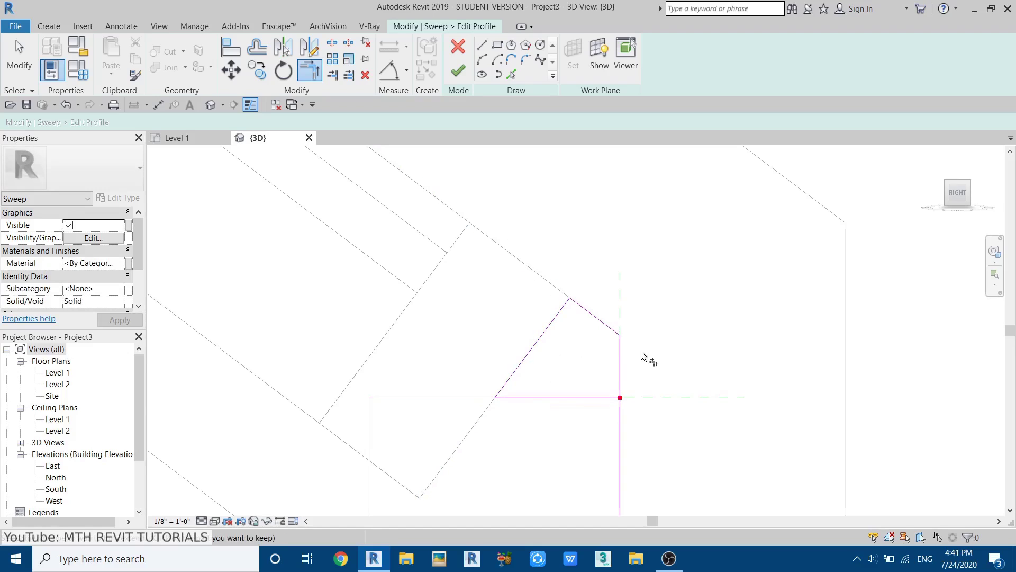
{"action": "scroll", "coordinate": [641, 356], "scroll_direction": "up", "scroll_amount": 5}
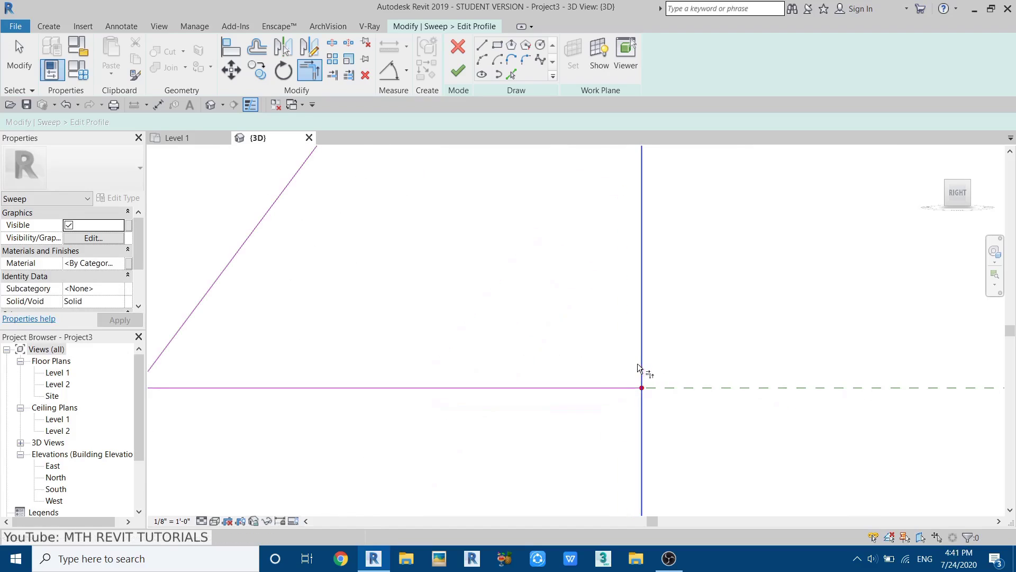
{"action": "left_click", "coordinate": [638, 367]}
{"action": "left_click", "coordinate": [597, 397]}
{"action": "scroll", "coordinate": [635, 381], "scroll_direction": "down", "scroll_amount": 4}
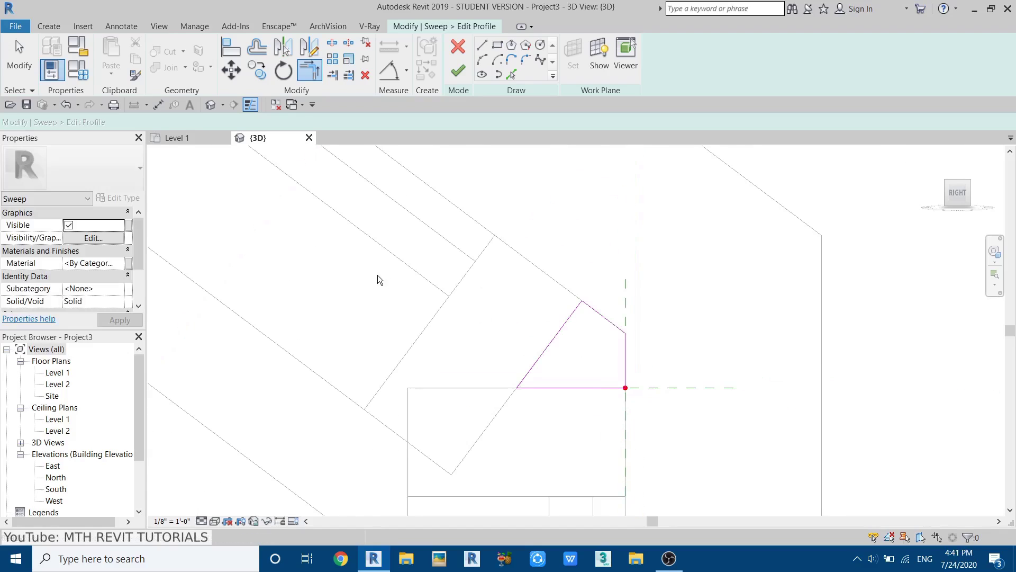
Select the profile lines to check the closed loop, and finish the profile and the sweep.
{"action": "key", "text": "Escape"}
{"action": "mouse_move", "coordinate": [395, 260]}
{"action": "left_mouse_down"}
{"action": "mouse_move", "coordinate": [660, 398]}
{"action": "mouse_move", "coordinate": [666, 426]}
{"action": "left_mouse_up"}
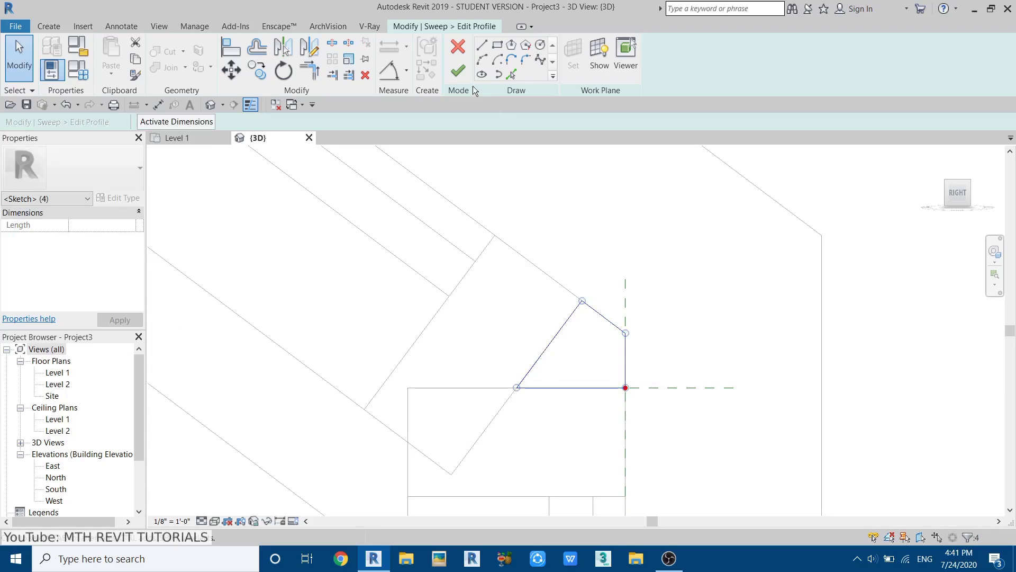
{"action": "left_click", "coordinate": [459, 71]}
{"action": "scroll", "coordinate": [600, 227], "scroll_direction": "down", "scroll_amount": 2}
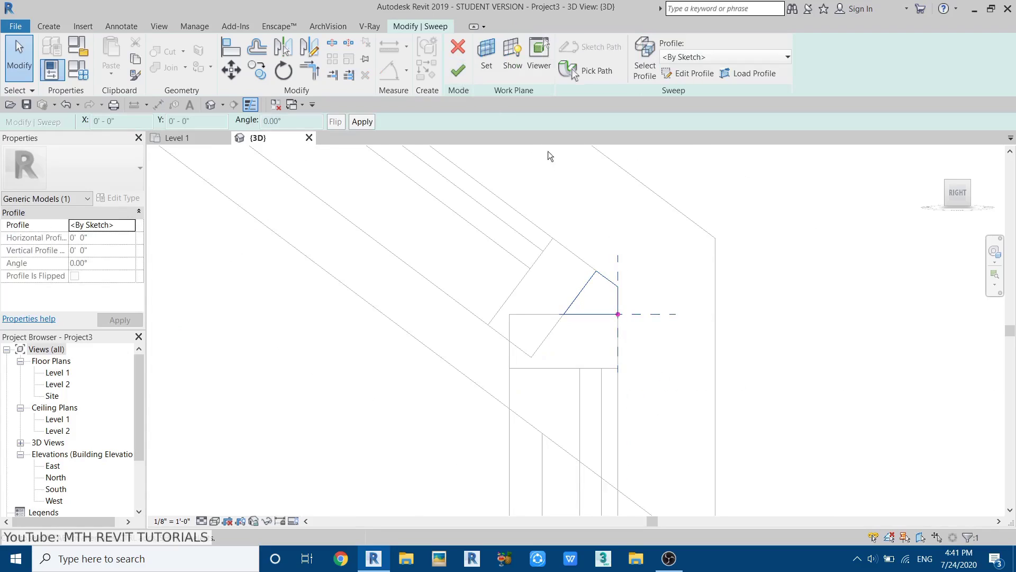
{"action": "left_click", "coordinate": [463, 75]}
Return the 3D view to shaded display and examine how the sweep fills the corner between the mullions.
{"action": "middle_click_drag", "start_coordinate": [573, 274], "coordinate": [477, 364], "text": "shift"}
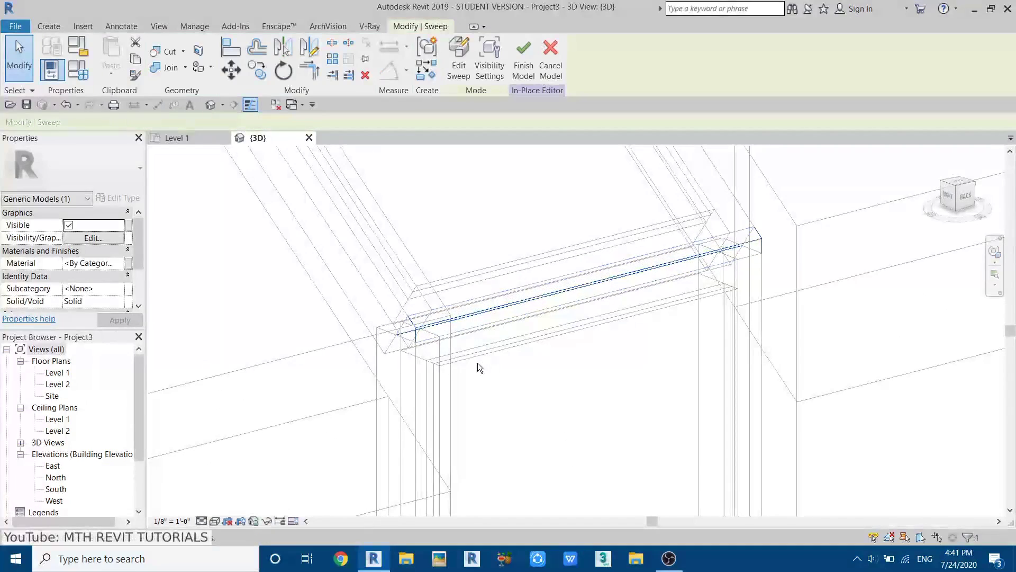
{"action": "key", "text": "s"}
{"action": "key", "text": "d"}
{"action": "left_click", "coordinate": [593, 308]}
{"action": "scroll", "coordinate": [761, 217], "scroll_direction": "up", "scroll_amount": 3}
{"action": "scroll", "coordinate": [730, 262], "scroll_direction": "up", "scroll_amount": 2}
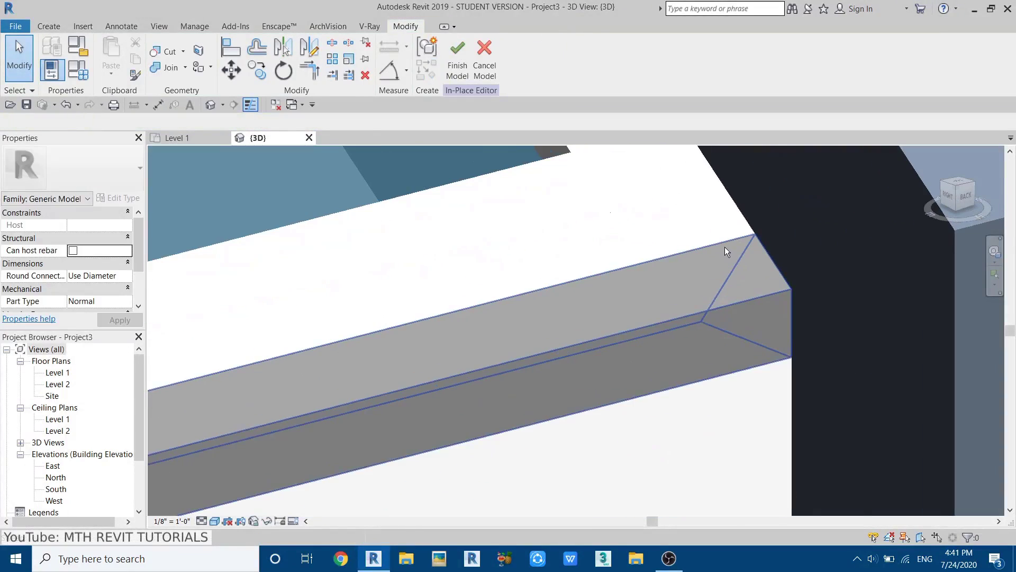
{"action": "scroll", "coordinate": [725, 247], "scroll_direction": "down", "scroll_amount": 3}
{"action": "scroll", "coordinate": [719, 267], "scroll_direction": "down", "scroll_amount": 3}
{"action": "middle_click_drag", "start_coordinate": [719, 266], "coordinate": [692, 317], "text": "shift"}
{"action": "scroll", "coordinate": [692, 316], "scroll_direction": "up", "scroll_amount": 2}
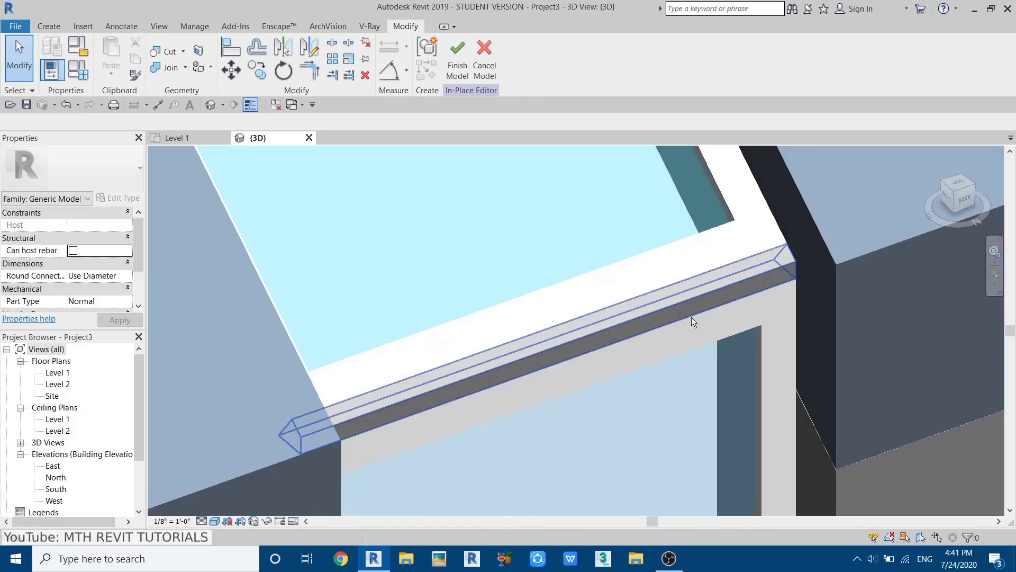
{"action": "scroll", "coordinate": [608, 332], "scroll_direction": "up", "scroll_amount": 1}
Assign the Aluminum material to the corner sweep, with Use Render Appearance enabled for its shading.
{"action": "left_click", "coordinate": [602, 332]}
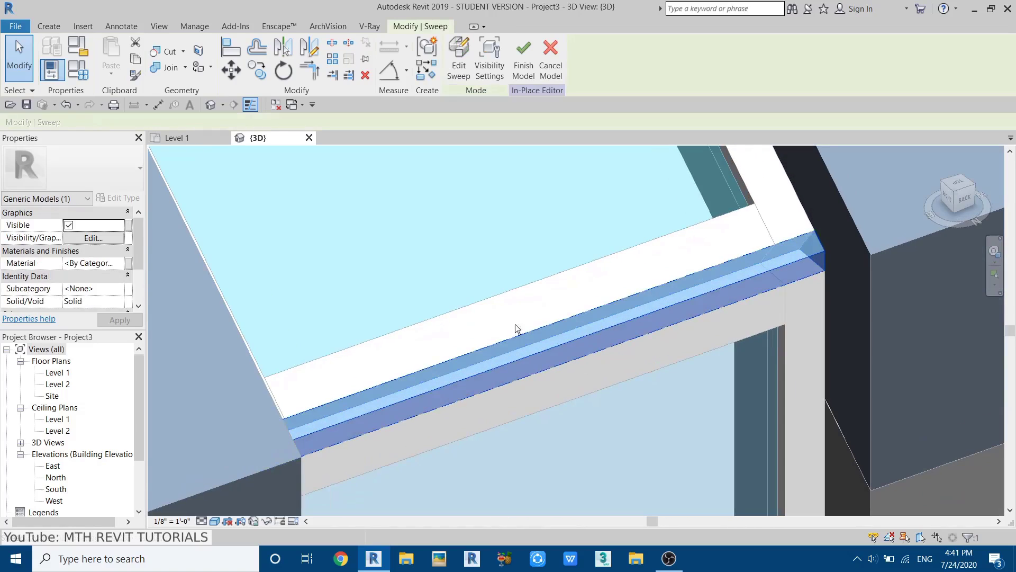
{"action": "left_click", "coordinate": [121, 265]}
{"action": "left_click", "coordinate": [119, 263]}
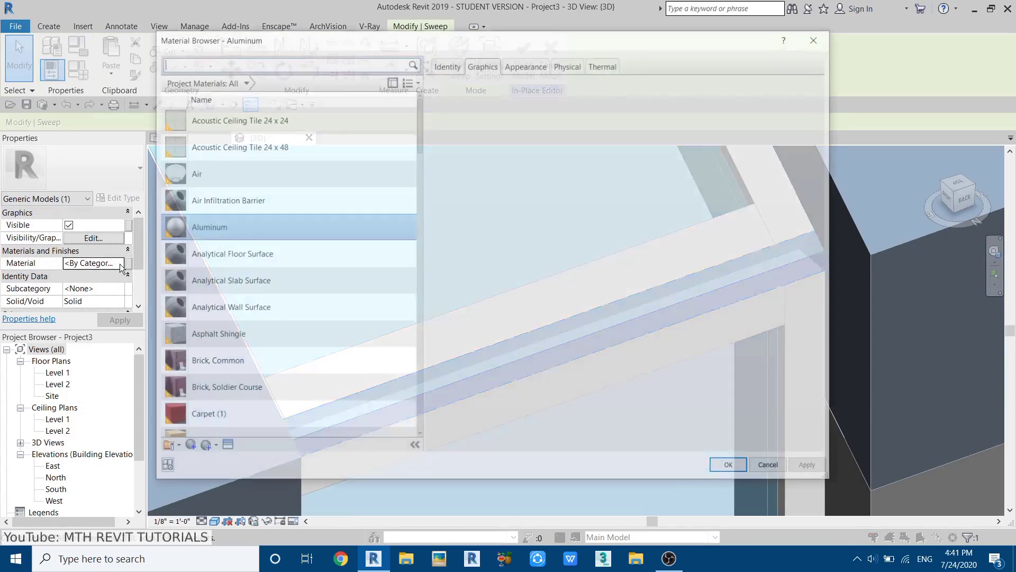
{"action": "left_click_drag", "start_coordinate": [229, 46], "coordinate": [116, 51]}
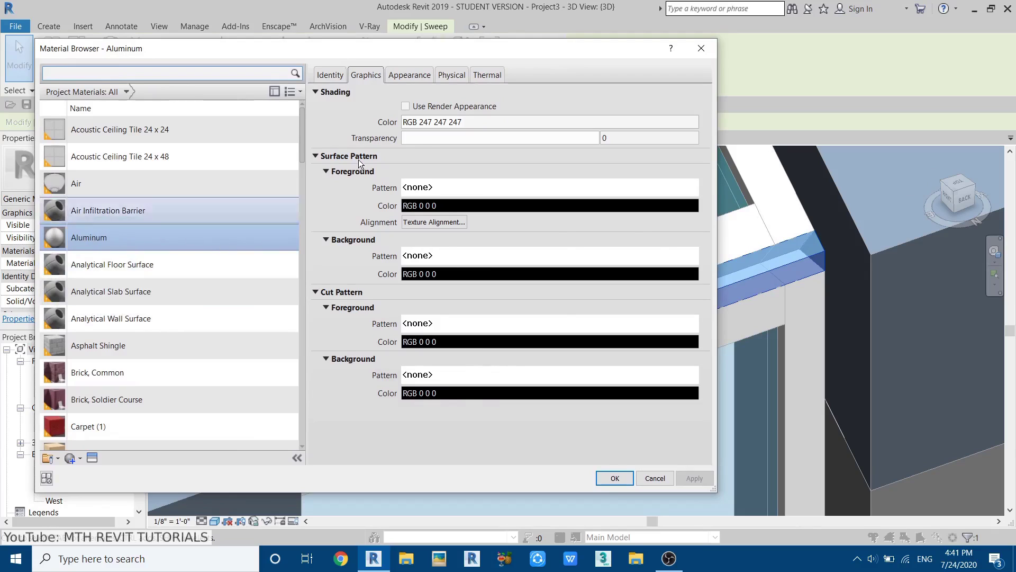
{"action": "left_click", "coordinate": [405, 106]}
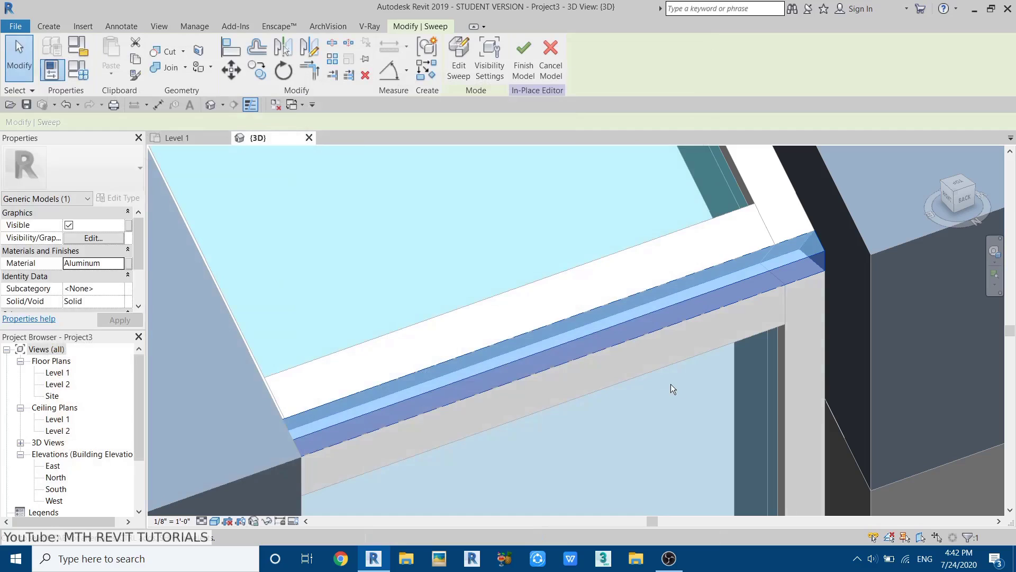
Deselect the aluminum corner sweep and finish the in-place model.
{"action": "left_click", "coordinate": [671, 383]}
{"action": "middle_click_drag", "start_coordinate": [817, 221], "coordinate": [628, 483], "text": "shift"}
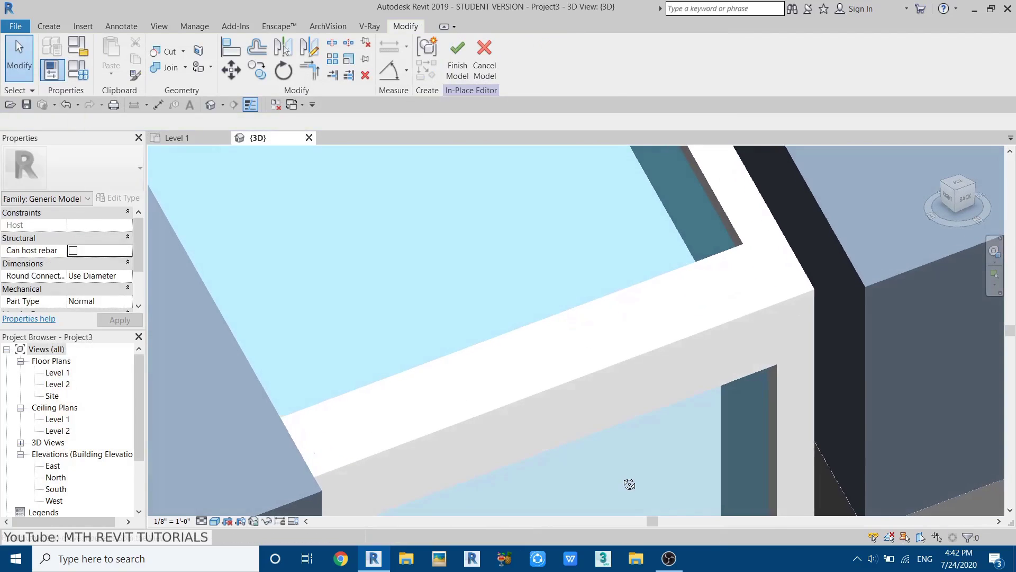
{"action": "left_click", "coordinate": [457, 74]}
With Linework set to the <Invisible lines> style, hide the long seam between the corner sweep and the roof glazing's lower mullion.
{"action": "scroll", "coordinate": [651, 362], "scroll_direction": "up", "scroll_amount": 5}
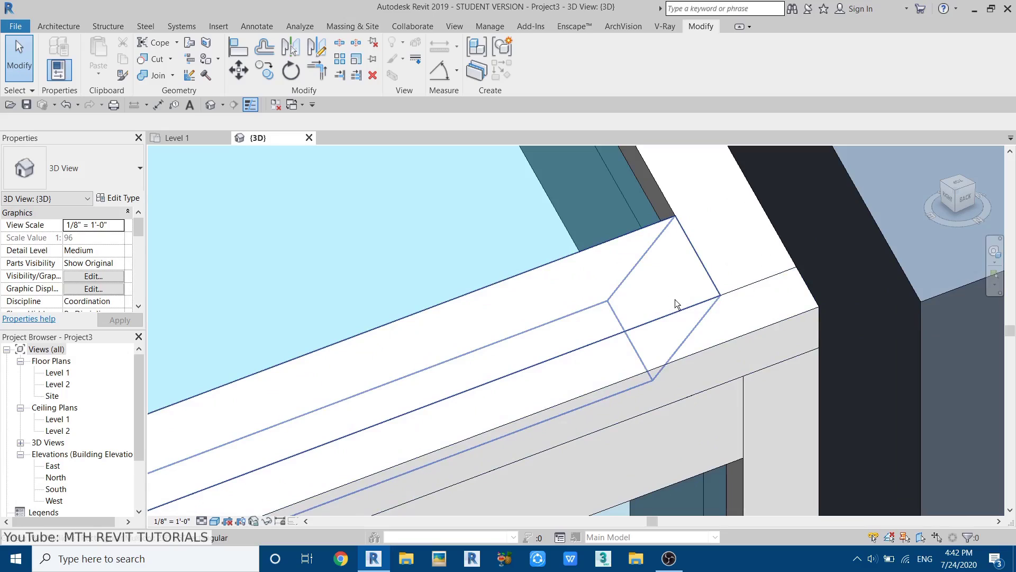
{"action": "left_click", "coordinate": [415, 59]}
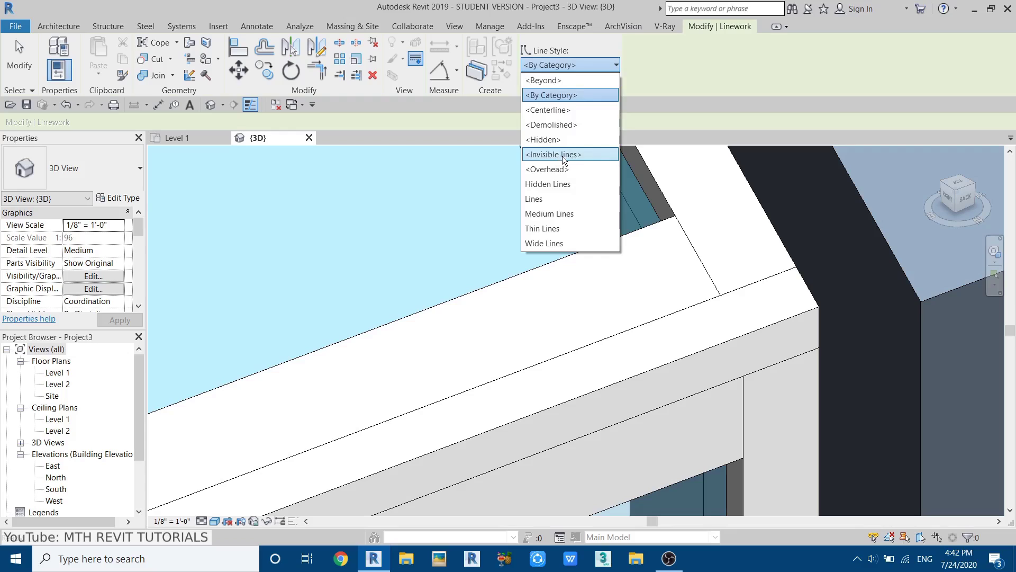
{"action": "left_click", "coordinate": [562, 154]}
{"action": "scroll", "coordinate": [744, 277], "scroll_direction": "up", "scroll_amount": 2}
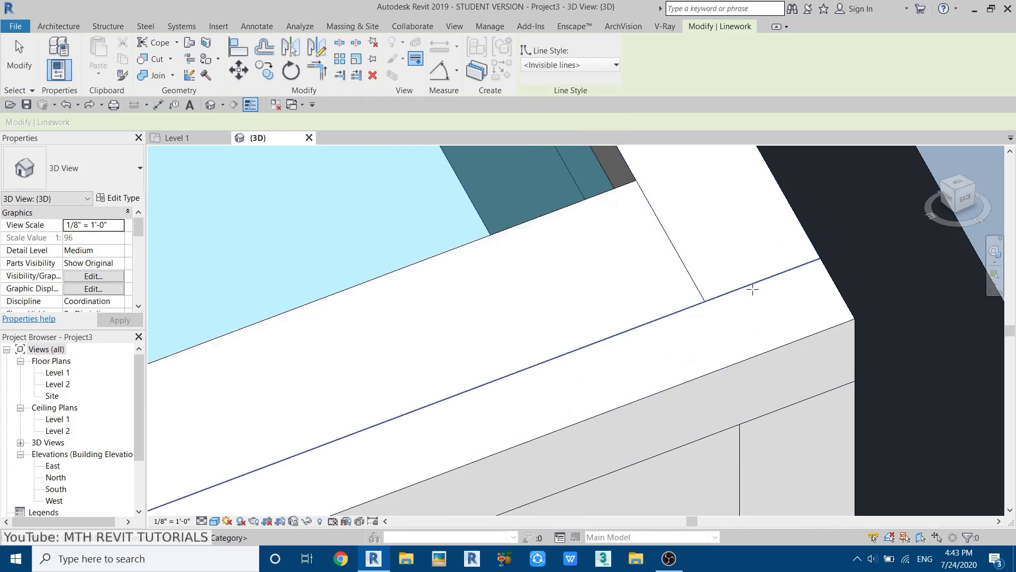
{"action": "left_click", "coordinate": [715, 316]}
{"action": "left_click", "coordinate": [752, 285]}
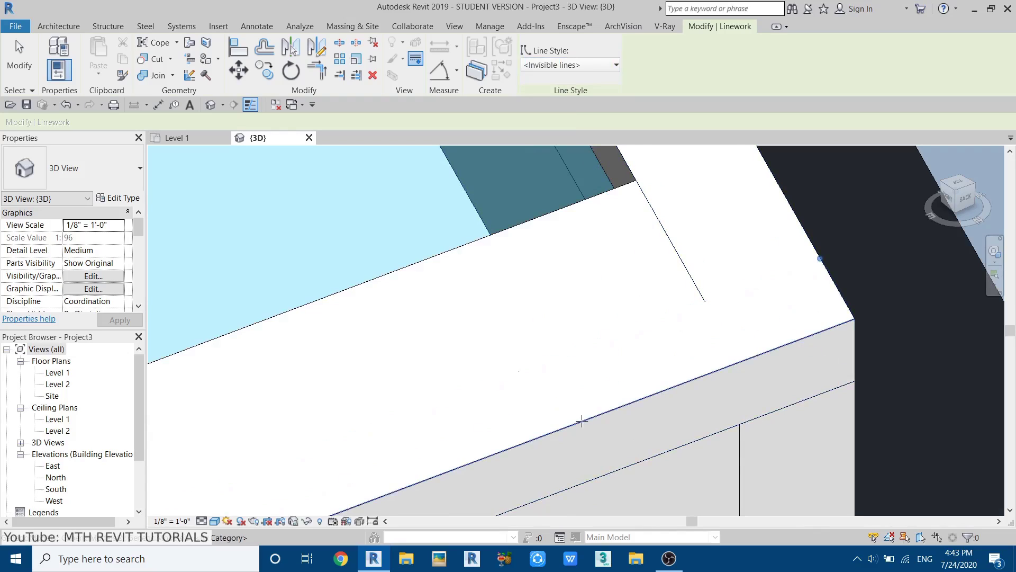
{"action": "left_click", "coordinate": [610, 342]}
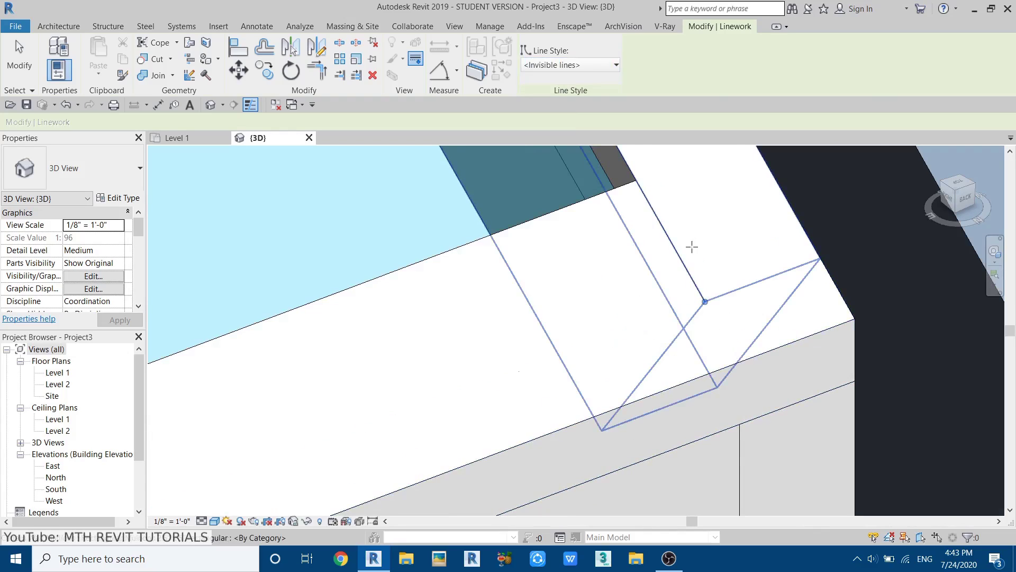
Hide the leftover sweep seam and the mullion joint line at the opposite end of the roof glazing's lower mullion.
{"action": "middle_click_drag", "start_coordinate": [663, 221], "coordinate": [662, 295]}
{"action": "scroll", "coordinate": [737, 280], "scroll_direction": "down", "scroll_amount": 3}
{"action": "middle_click_drag", "start_coordinate": [589, 399], "coordinate": [537, 397]}
{"action": "scroll", "coordinate": [265, 360], "scroll_direction": "up", "scroll_amount": 4}
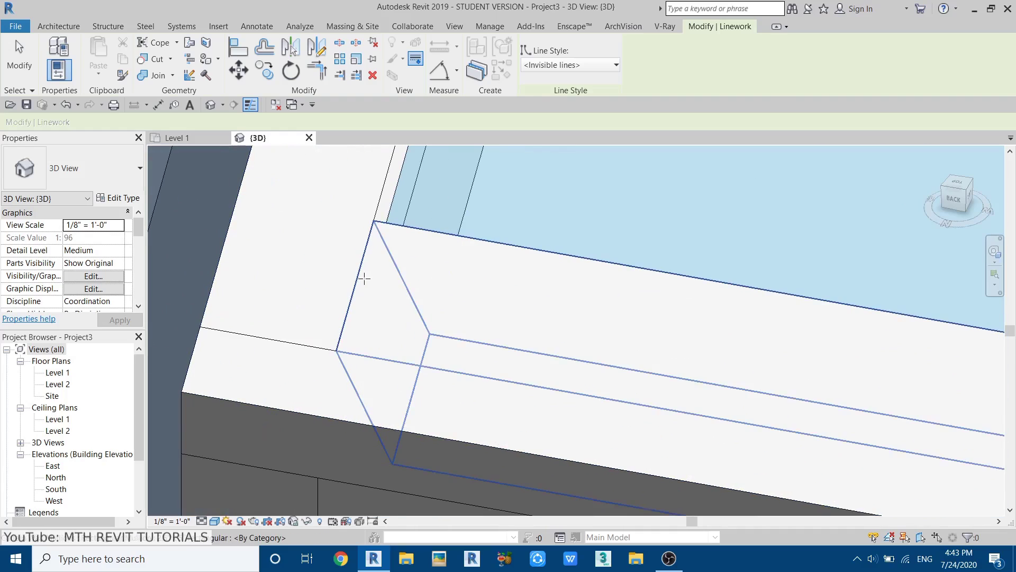
{"action": "left_click", "coordinate": [281, 326]}
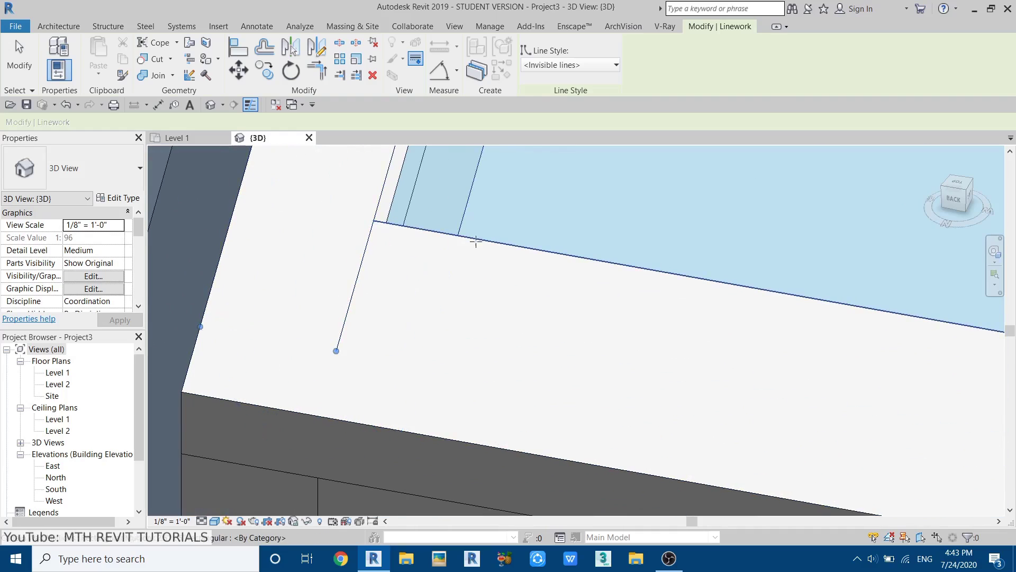
{"action": "left_click", "coordinate": [354, 270]}
Hide the horizontal sweep seam on the wall side and the joint between the vertical mullion and the wall glazing's top mullion.
{"action": "scroll", "coordinate": [504, 202], "scroll_direction": "down", "scroll_amount": 4}
{"action": "middle_click_drag", "start_coordinate": [456, 308], "coordinate": [424, 370], "text": "shift"}
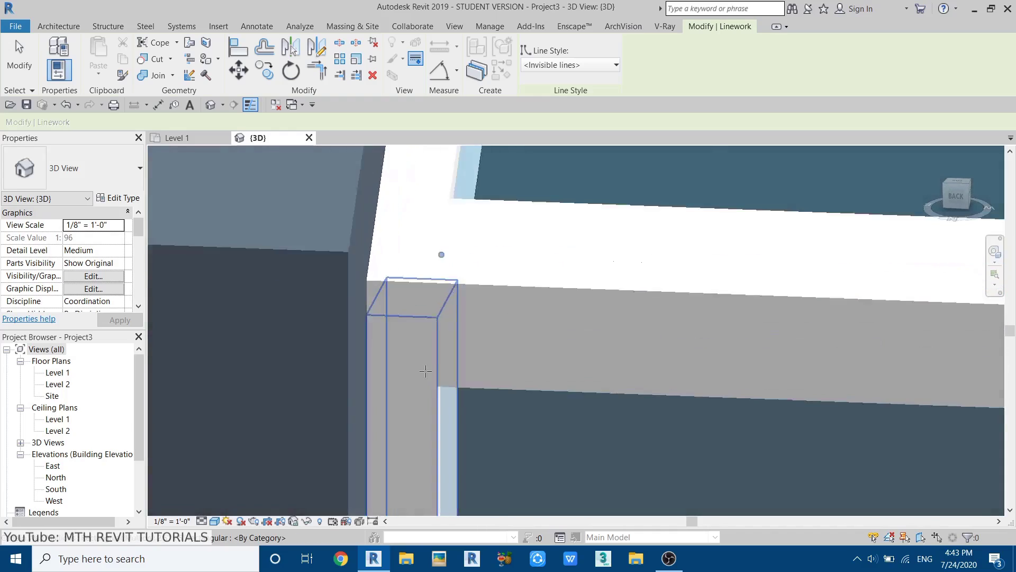
{"action": "scroll", "coordinate": [424, 370], "scroll_direction": "up", "scroll_amount": 3}
{"action": "left_click", "coordinate": [474, 257]}
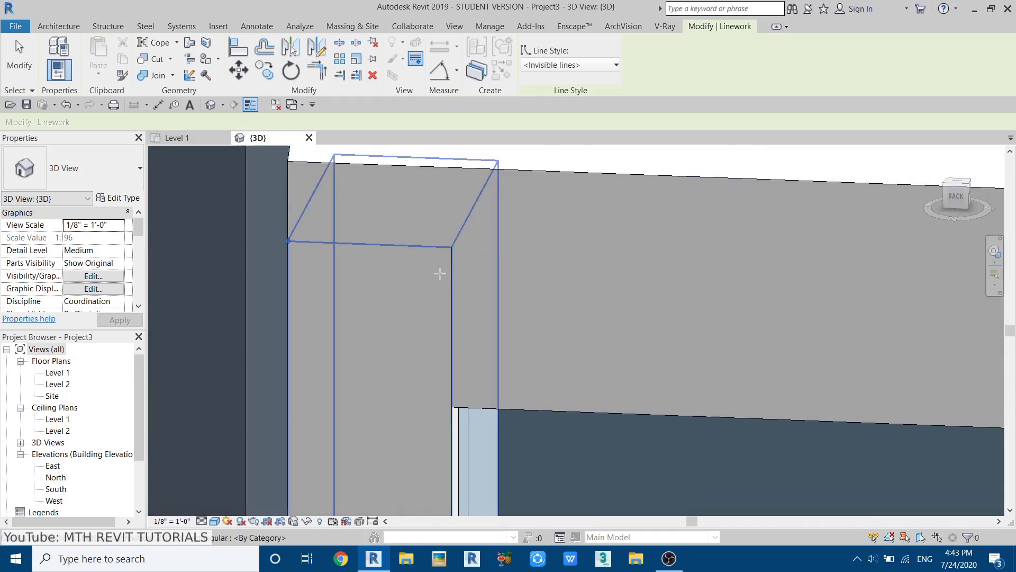
{"action": "left_click", "coordinate": [451, 279]}
Hide the vertical joint line at the other end of the wall glazing's top mullion and end Linework.
{"action": "scroll", "coordinate": [377, 375], "scroll_direction": "down", "scroll_amount": 3}
{"action": "middle_click_drag", "start_coordinate": [793, 424], "coordinate": [503, 386]}
{"action": "scroll", "coordinate": [779, 315], "scroll_direction": "up", "scroll_amount": 2}
{"action": "middle_click_drag", "start_coordinate": [751, 331], "coordinate": [715, 427]}
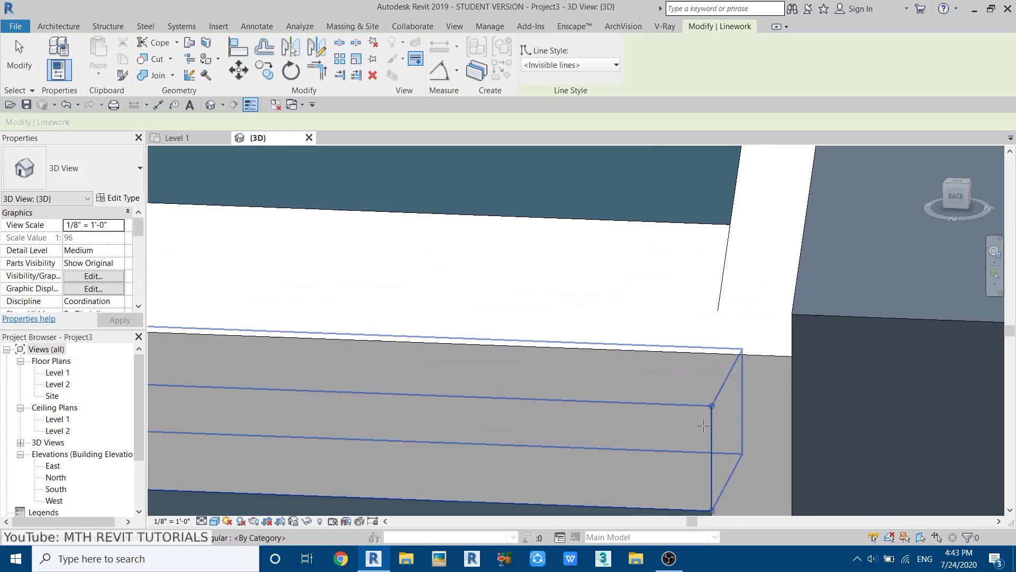
{"action": "left_click", "coordinate": [709, 424]}
{"action": "scroll", "coordinate": [619, 349], "scroll_direction": "down", "scroll_amount": 4}
{"action": "key", "text": "Escape"}
Restart Linework and hide the remaining joint line at the corner of the glazing frame.
{"action": "middle_click_drag", "start_coordinate": [519, 361], "coordinate": [643, 397], "text": "shift"}
{"action": "middle_click_drag", "start_coordinate": [526, 281], "coordinate": [491, 411], "text": "shift"}
{"action": "scroll", "coordinate": [577, 270], "scroll_direction": "up", "scroll_amount": 2}
{"action": "key", "text": "l"}
{"action": "key", "text": "w"}
{"action": "scroll", "coordinate": [643, 232], "scroll_direction": "up", "scroll_amount": 3}
{"action": "left_click", "coordinate": [571, 407]}
{"action": "key", "text": "Escape"}
Examine the finished roof-to-wall glazing and its corner junction from several angles and distances.
{"action": "scroll", "coordinate": [680, 338], "scroll_direction": "down", "scroll_amount": 3}
{"action": "scroll", "coordinate": [478, 325], "scroll_direction": "down", "scroll_amount": 4}
{"action": "middle_click_drag", "start_coordinate": [480, 329], "coordinate": [631, 396], "text": "shift"}
{"action": "scroll", "coordinate": [466, 294], "scroll_direction": "up", "scroll_amount": 1}
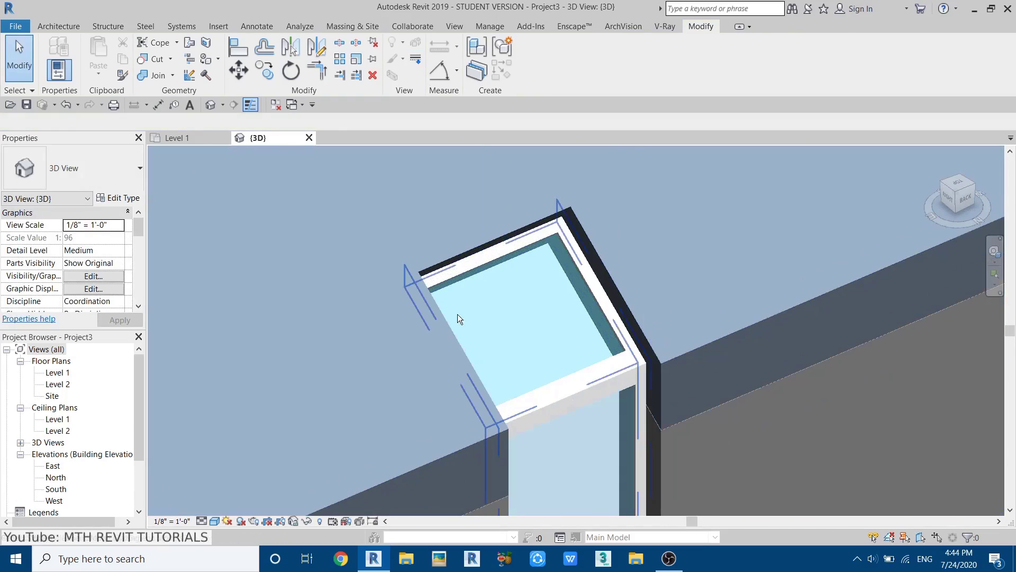
{"action": "scroll", "coordinate": [555, 323], "scroll_direction": "down", "scroll_amount": 5}
{"action": "middle_click_drag", "start_coordinate": [582, 345], "coordinate": [601, 401]}
{"action": "scroll", "coordinate": [585, 346], "scroll_direction": "up", "scroll_amount": 2}
{"action": "scroll", "coordinate": [577, 349], "scroll_direction": "up", "scroll_amount": 2}
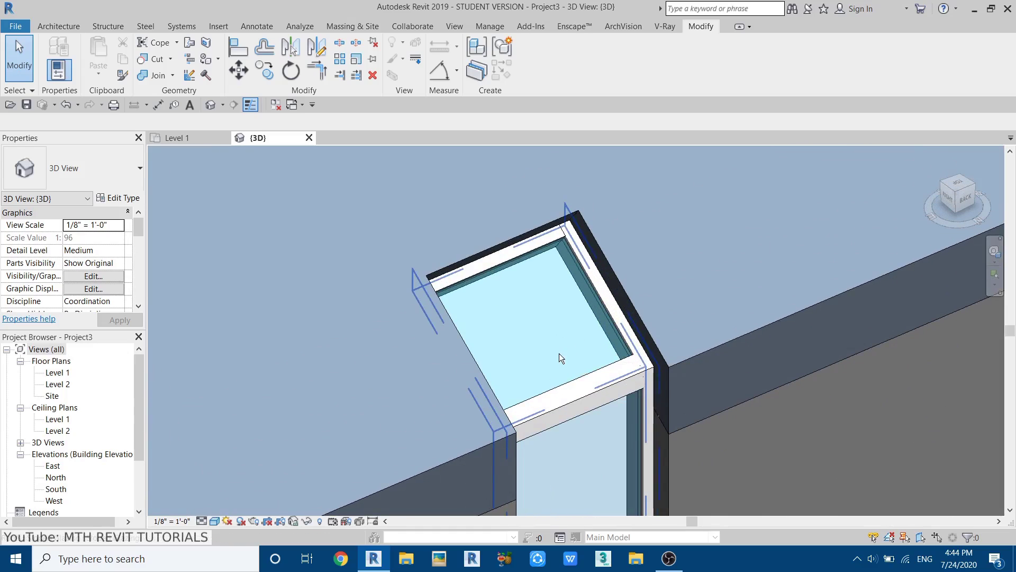
{"action": "scroll", "coordinate": [577, 367], "scroll_direction": "down", "scroll_amount": 3}
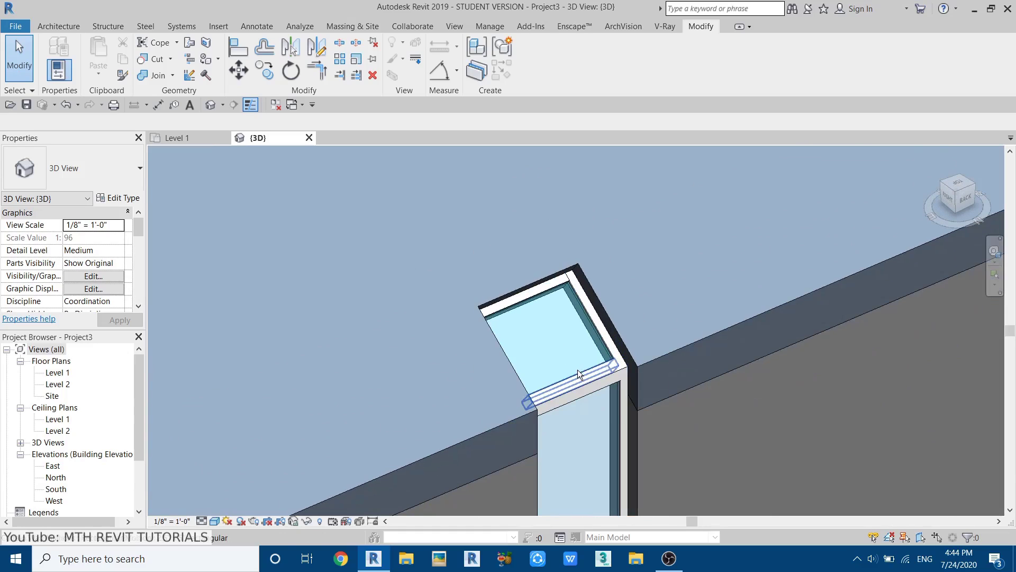
{"action": "scroll", "coordinate": [633, 377], "scroll_direction": "down", "scroll_amount": 2}
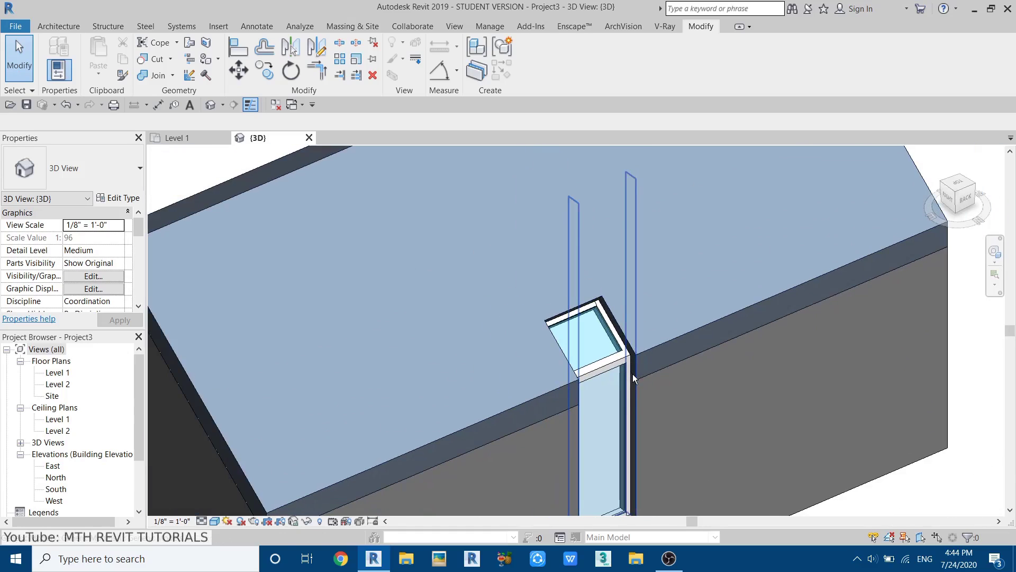
{"action": "middle_click_drag", "start_coordinate": [748, 386], "coordinate": [735, 324], "text": "shift"}
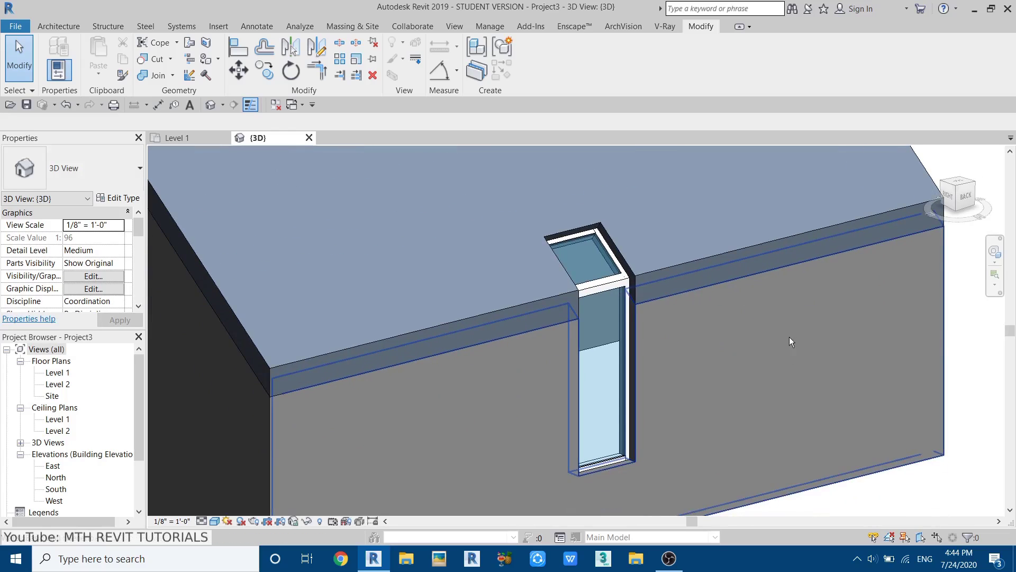
{"action": "scroll", "coordinate": [727, 319], "scroll_direction": "up", "scroll_amount": 5}
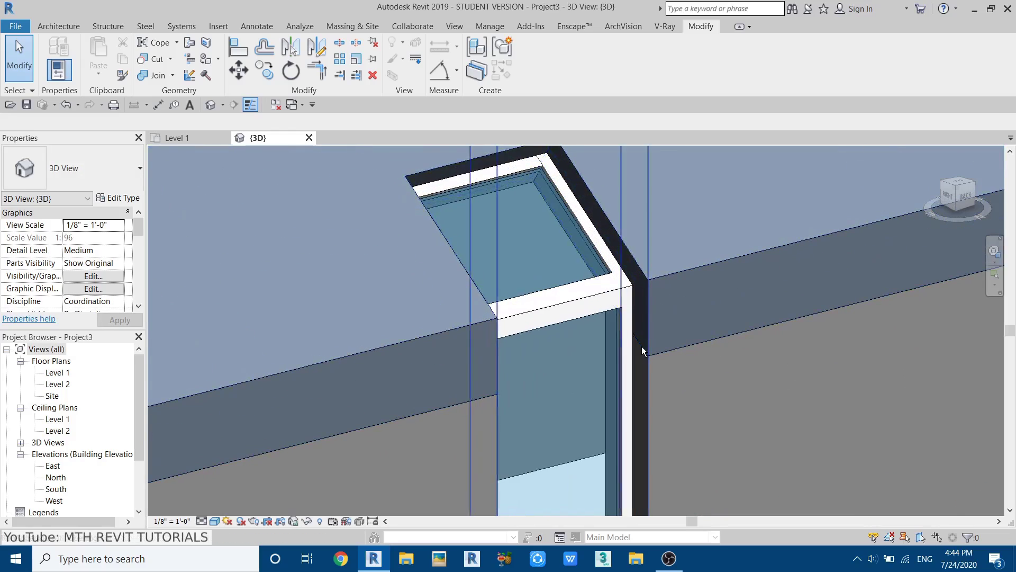